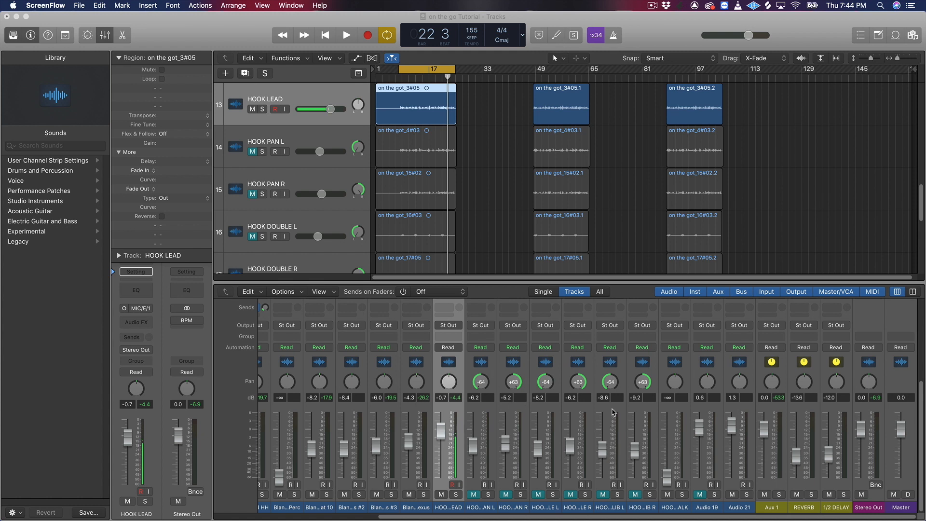
# Play back the full mix near the end of the cycle region and stop it
pyautogui.scroll(4, 525, 413)
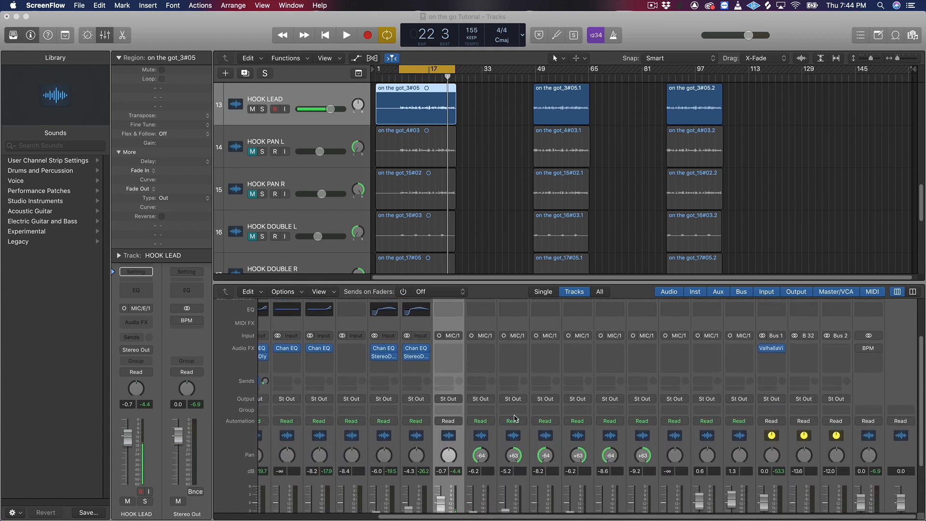
pyautogui.scroll(-4, 484, 439)
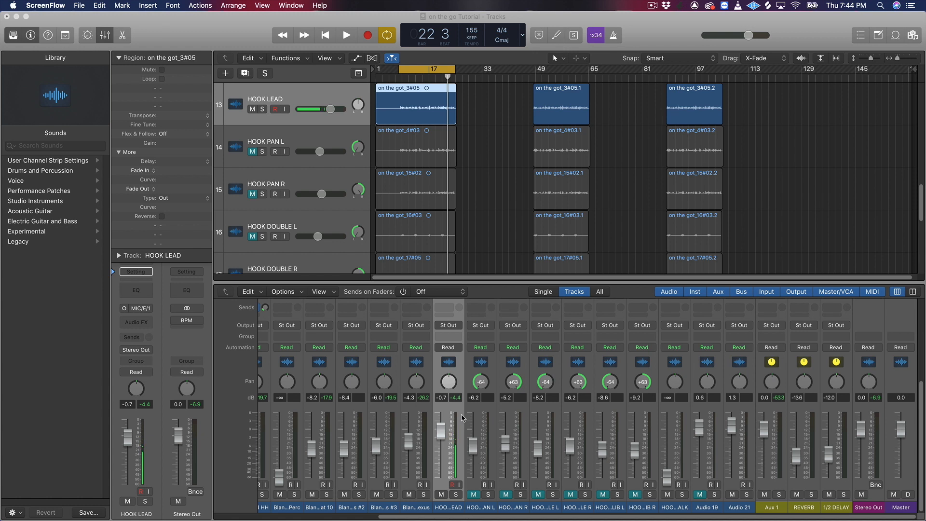
pyautogui.click(499, 291)
pyautogui.press('space')
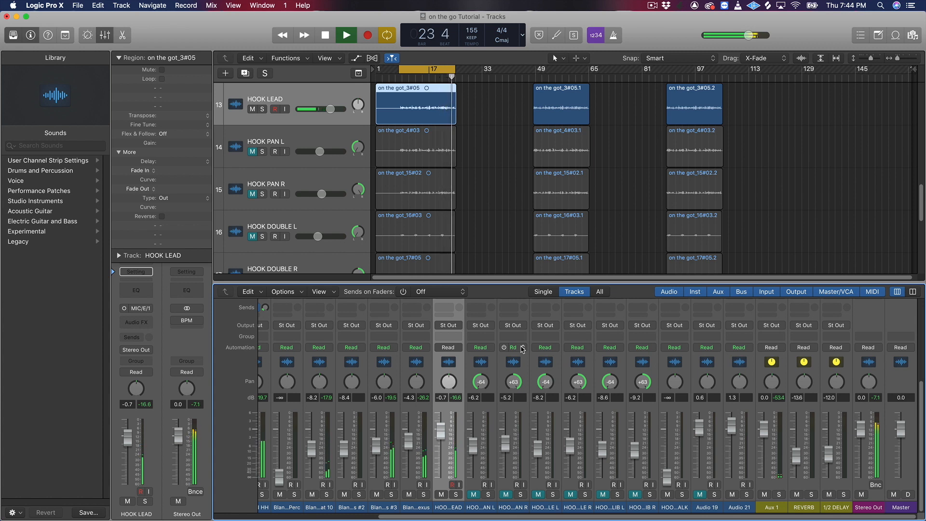
pyautogui.press('space')
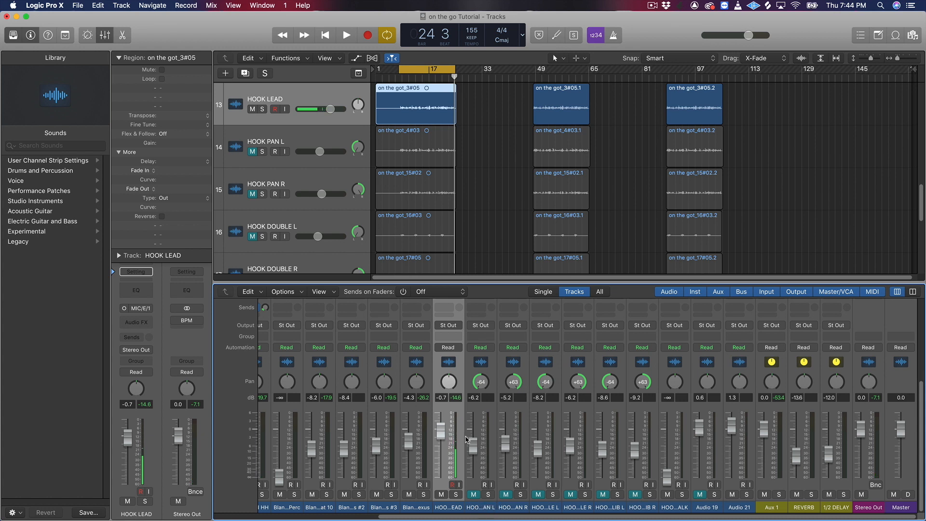
# Select the eight hook vocal channel strips starting at HOOK LEAD and route their outputs to Bus 3
pyautogui.scroll(5, 454, 437)
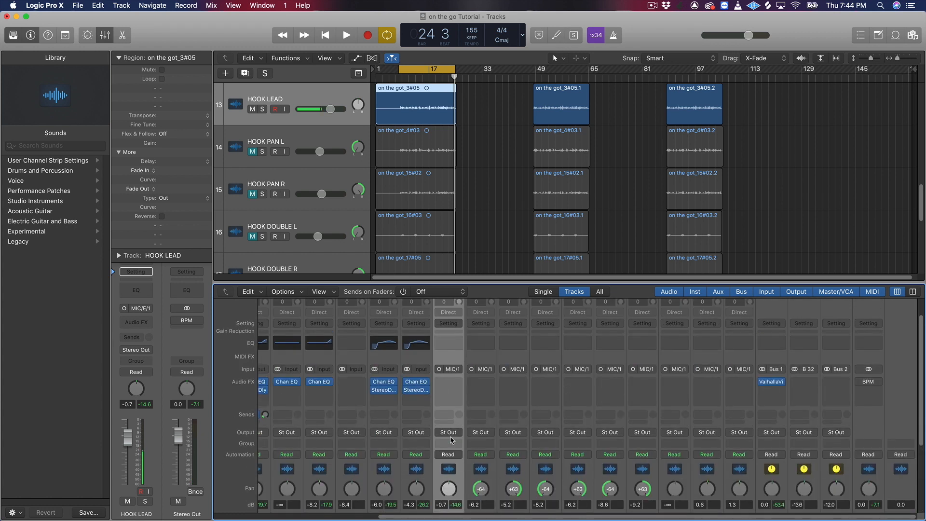
pyautogui.scroll(-5, 453, 444)
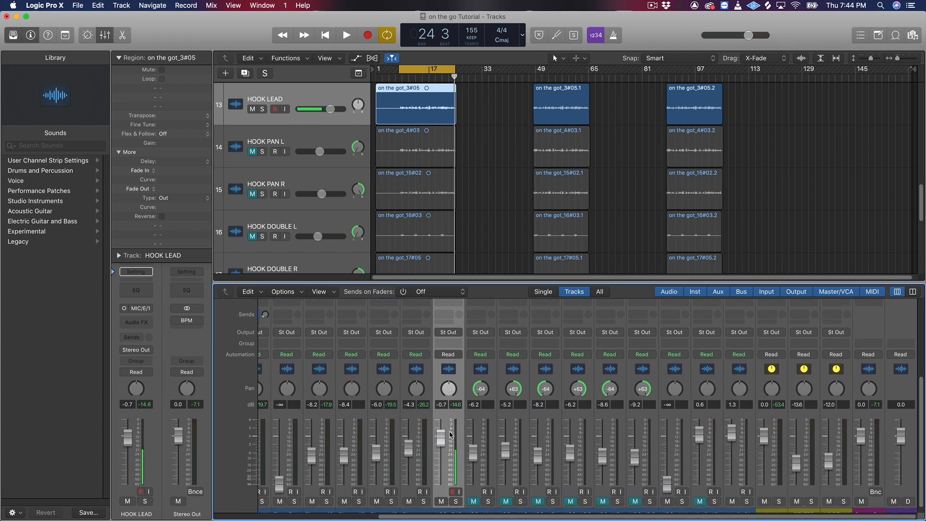
pyautogui.scroll(2, 452, 434)
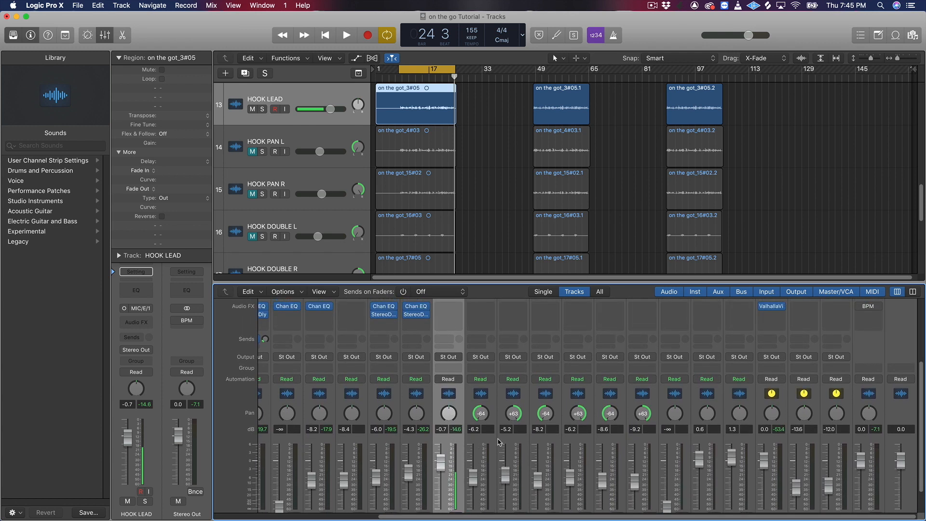
pyautogui.scroll(-2, 497, 437)
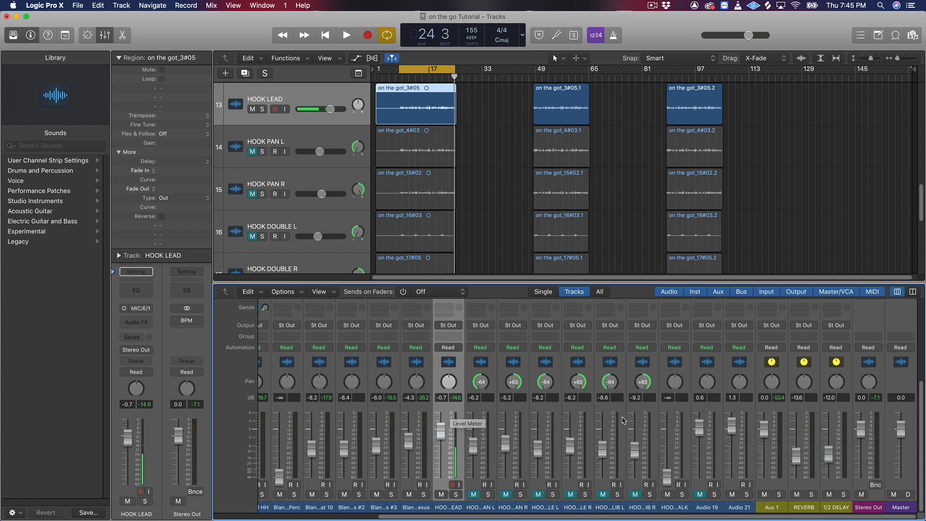
pyautogui.keyDown('shift'); pyautogui.click(678, 411); pyautogui.keyUp('shift')
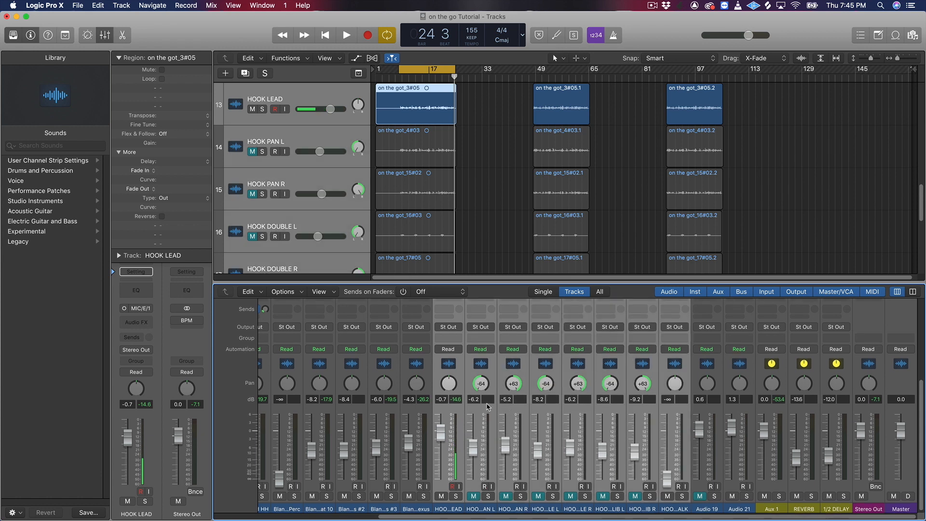
pyautogui.scroll(3, 477, 401)
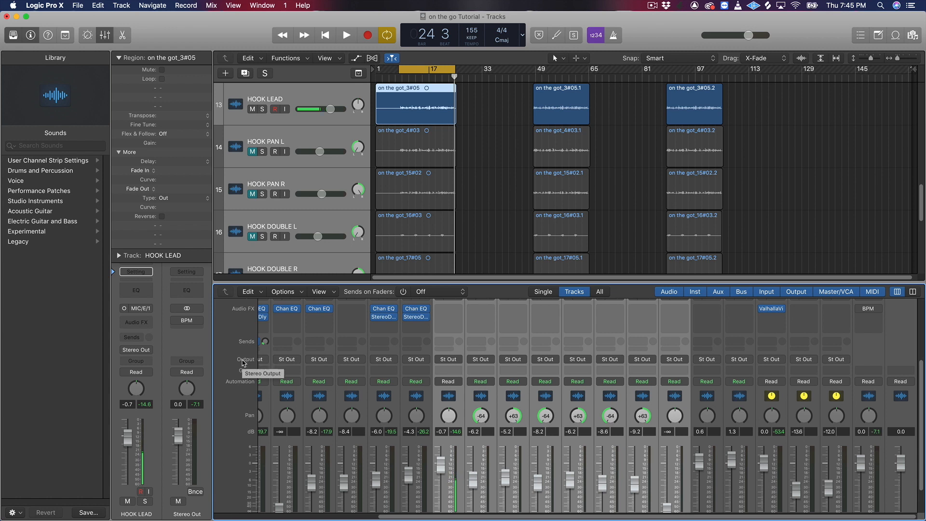
pyautogui.click(449, 360)
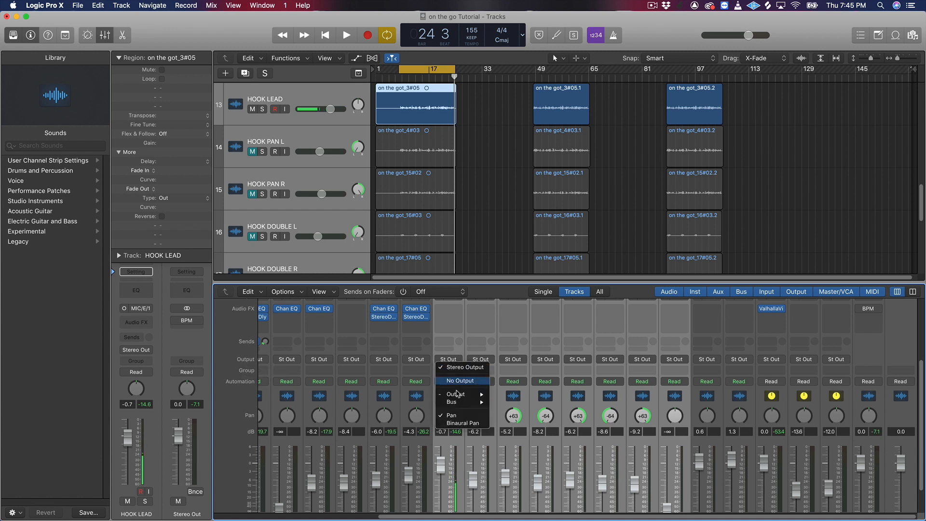
pyautogui.moveTo(460, 404)
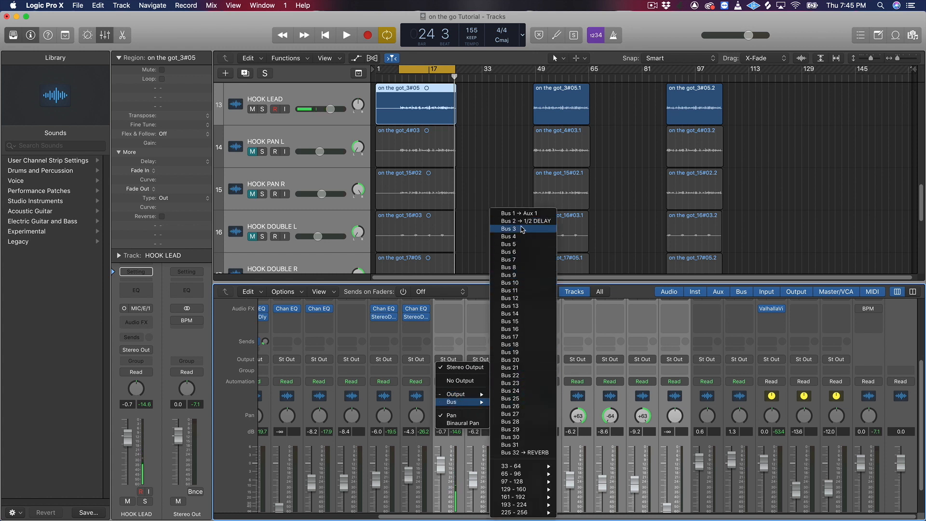
pyautogui.press('Escape')
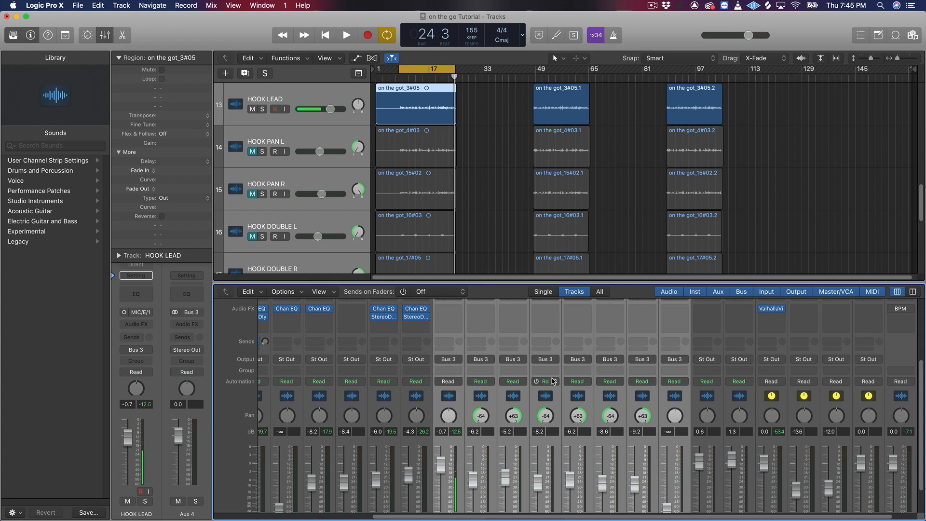
# Insert the Waves SSLChannel (s) plug-in on the aux channel fed by Bus 3
pyautogui.scroll(3, 593, 388)
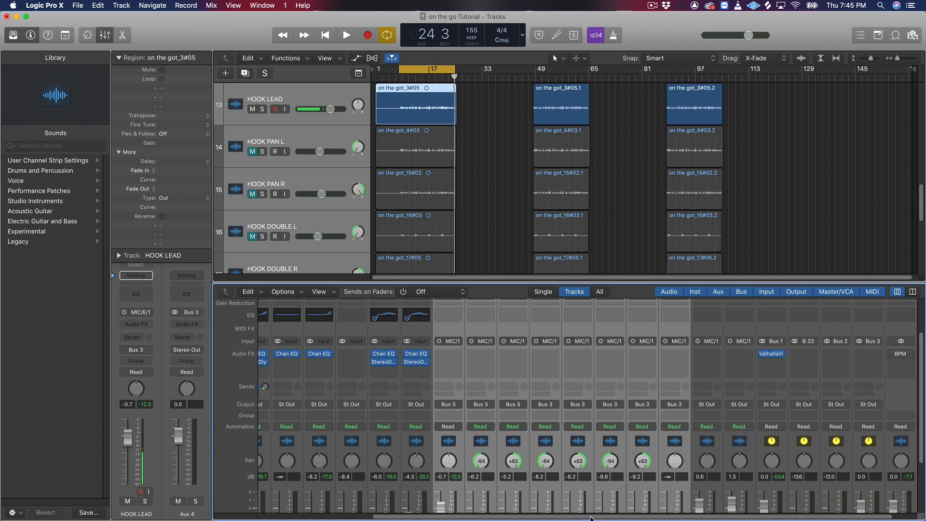
pyautogui.scroll(10, 608, 197)
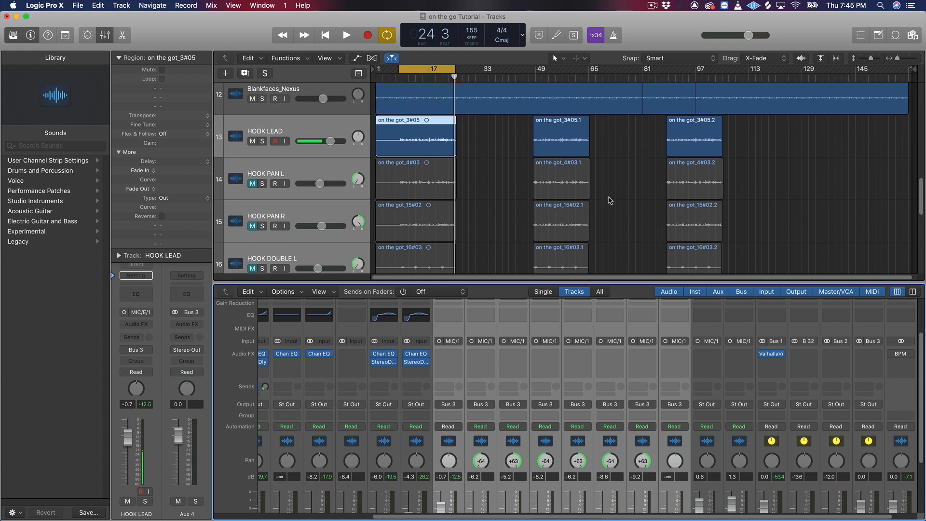
pyautogui.scroll(-10, 609, 203)
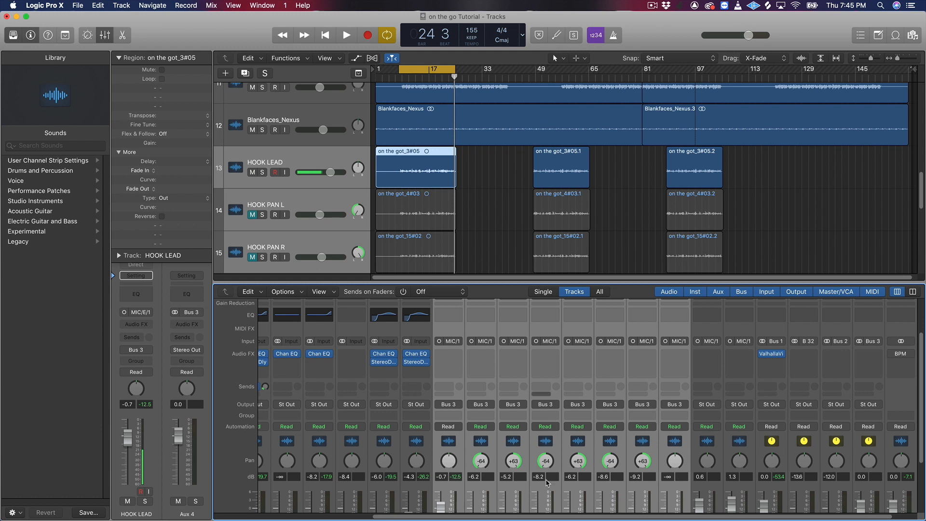
pyautogui.moveTo(590, 517); pyautogui.dragTo(638, 519)
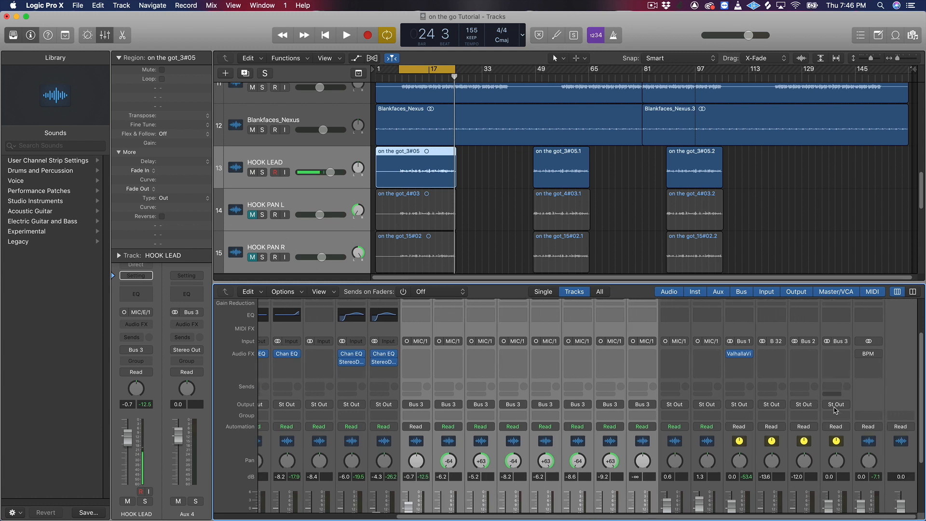
pyautogui.click(844, 354)
pyautogui.moveTo(847, 513)
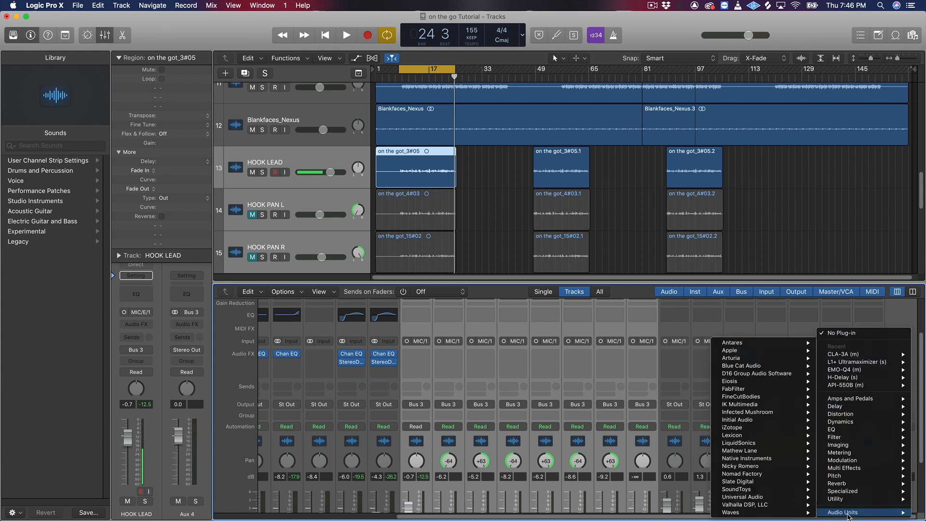
pyautogui.moveTo(762, 513)
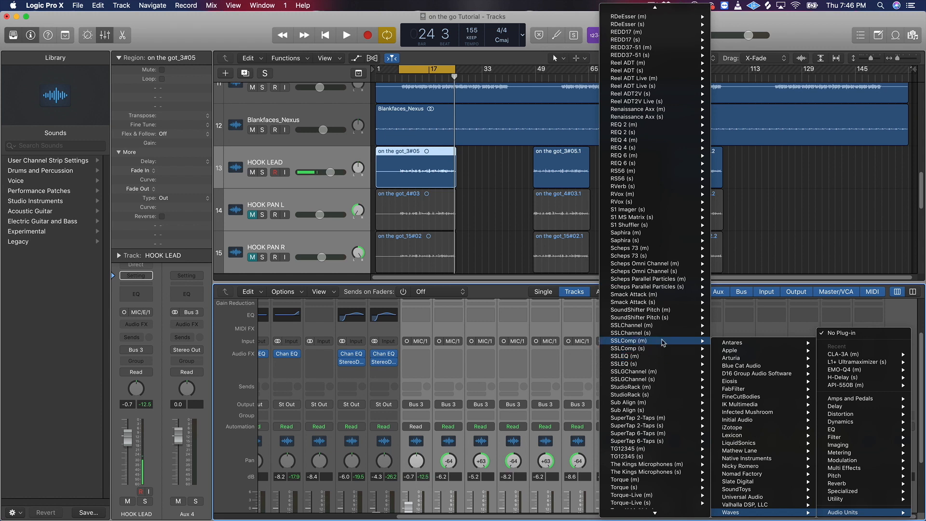
pyautogui.click(661, 333)
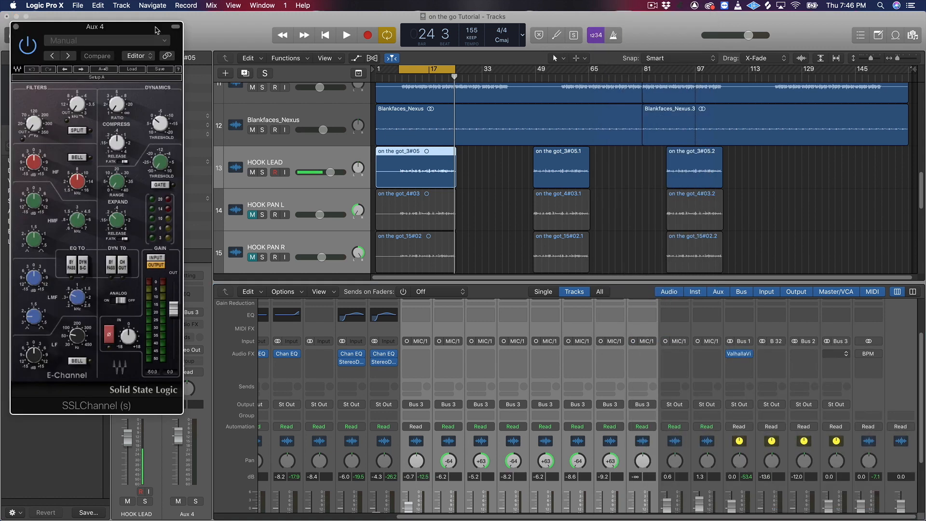
# Adjust the expander/gate threshold in the SSLChannel plug-in and close its window
pyautogui.moveTo(155, 30); pyautogui.dragTo(568, 125)
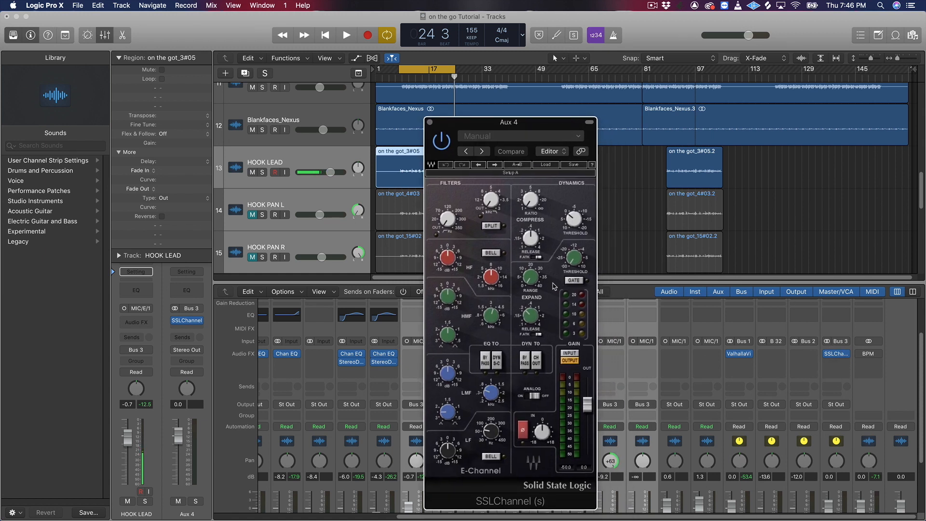
pyautogui.moveTo(531, 279); pyautogui.dragTo(574, 268)
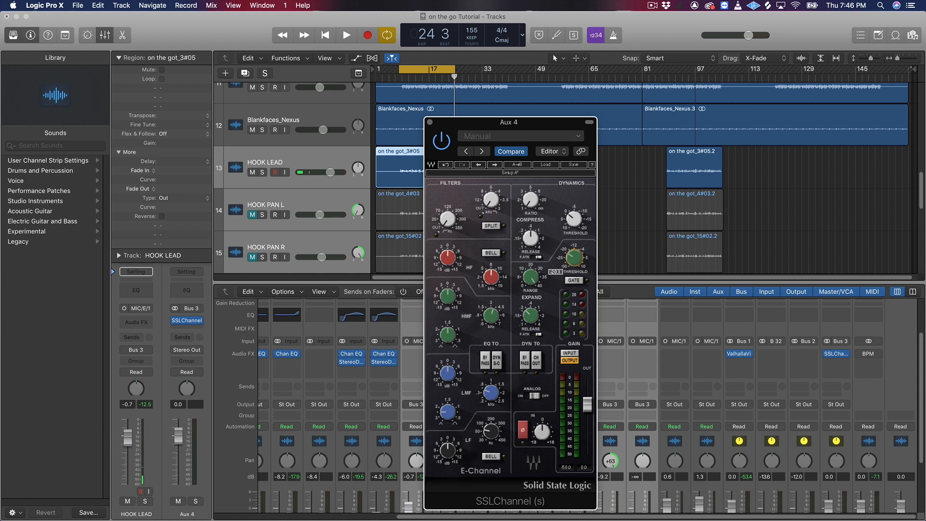
pyautogui.click(430, 122)
# Solo the HOOK LEAD track and play back the vocal on its own, stopping partway through
pyautogui.scroll(-5, 452, 395)
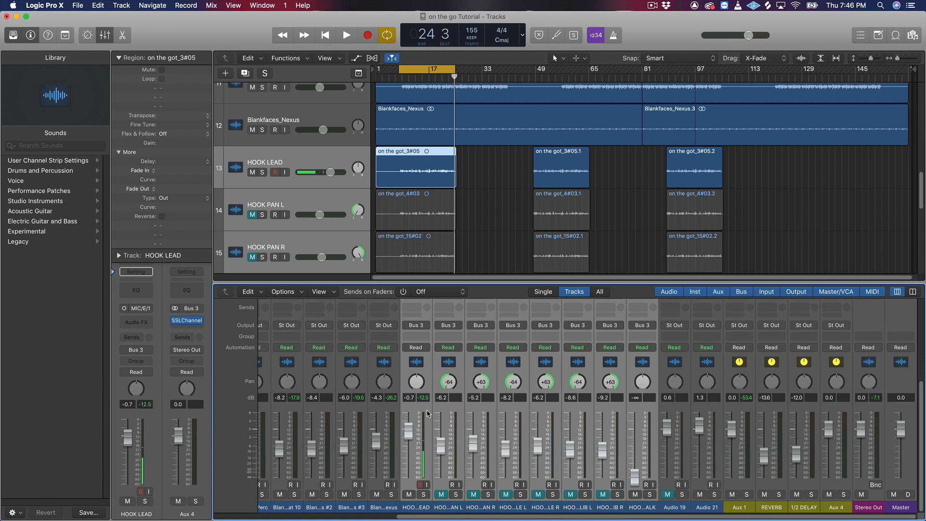
pyautogui.click(424, 494)
pyautogui.press('space')
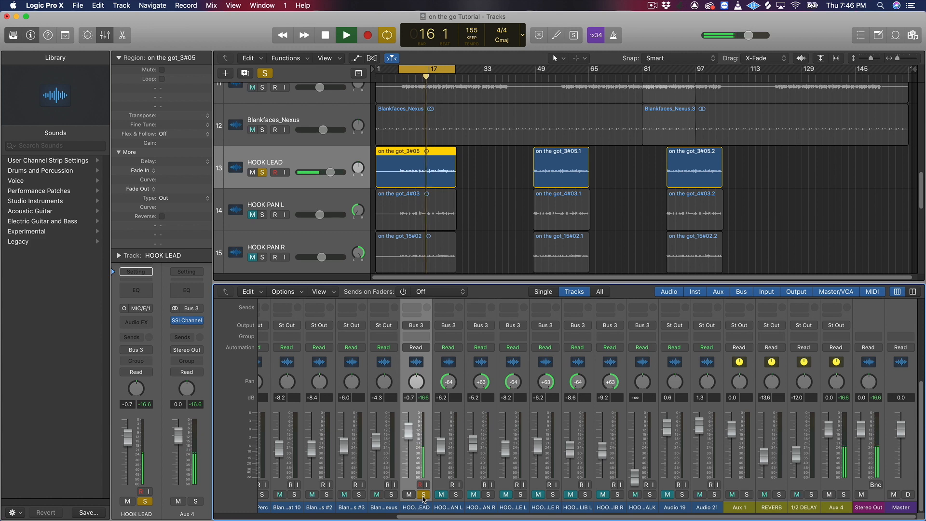
pyautogui.press('space')
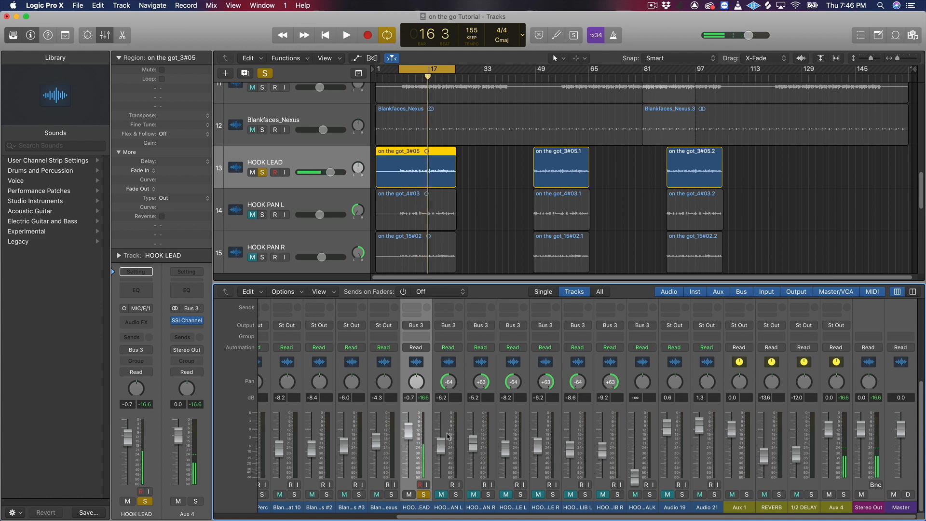
# Insert the mono Waves EMO-Q4 equalizer in the first audio effect slot of the HOOK LEAD channel
pyautogui.scroll(3, 420, 415)
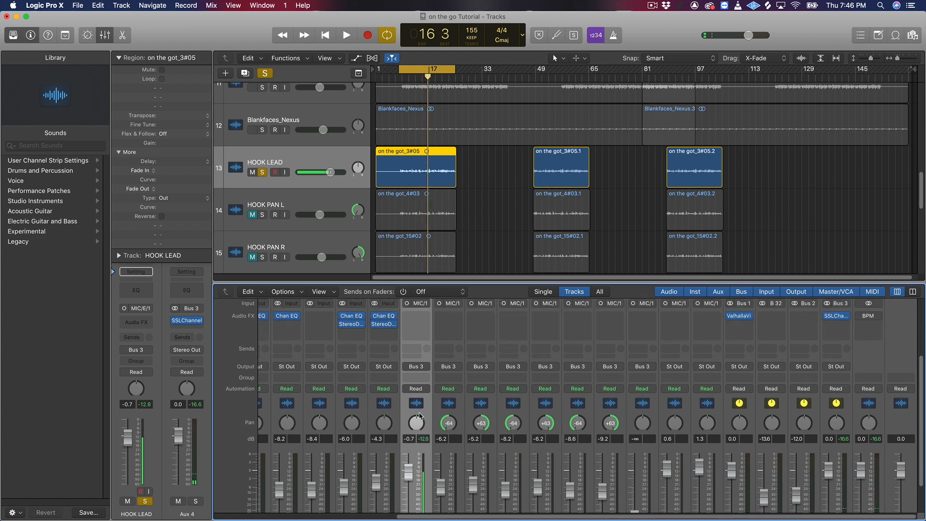
pyautogui.scroll(-3, 420, 416)
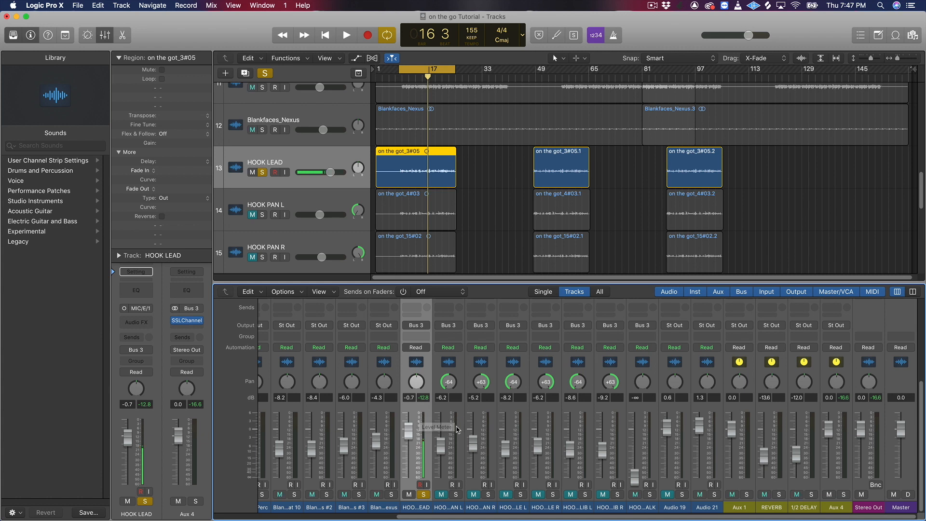
pyautogui.scroll(3, 416, 416)
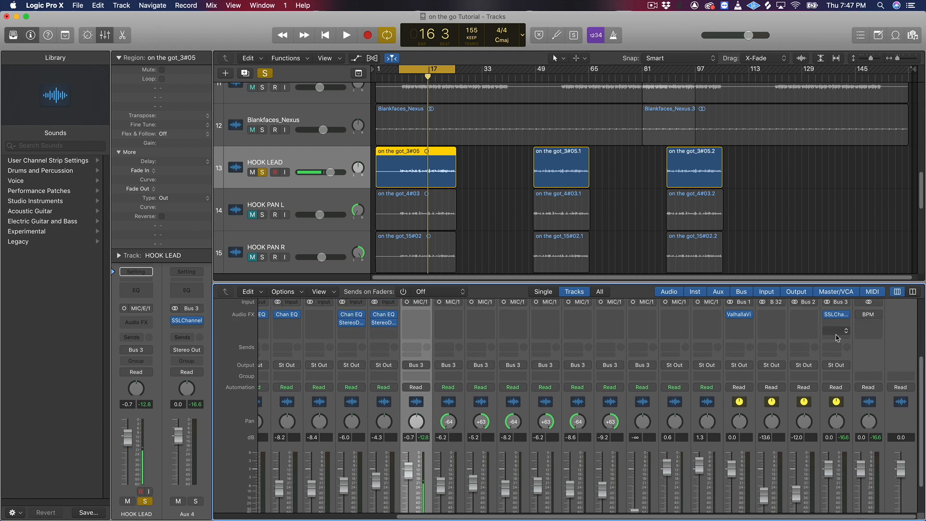
pyautogui.scroll(1, 839, 338)
pyautogui.scroll(1, 439, 357)
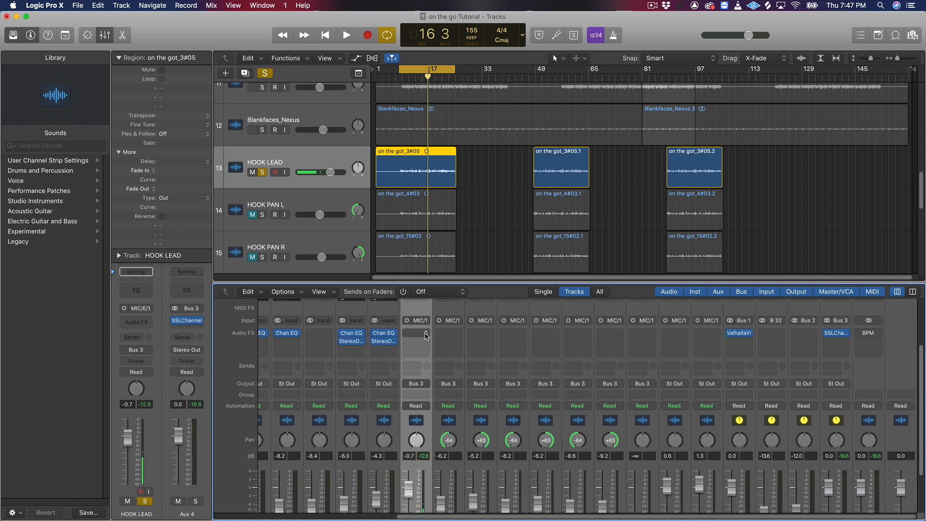
pyautogui.scroll(-3, 424, 357)
pyautogui.scroll(4, 418, 381)
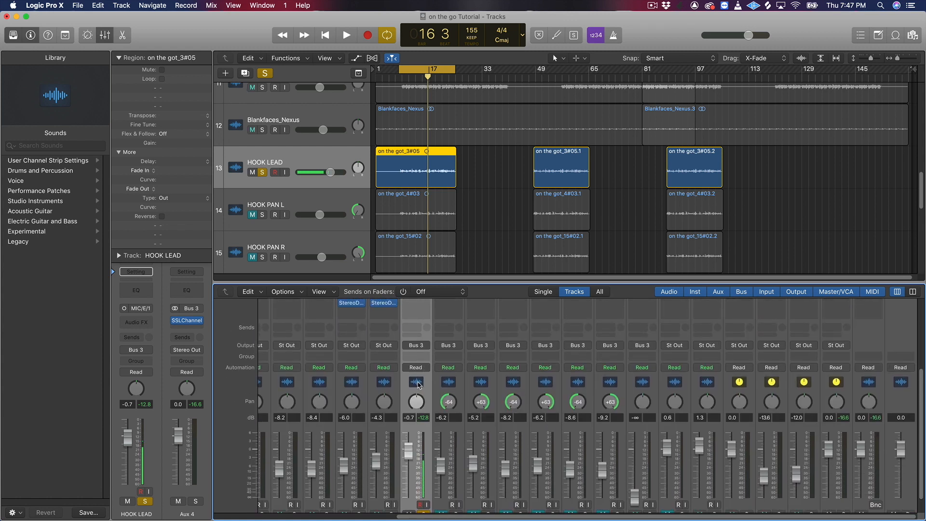
pyautogui.click(427, 347)
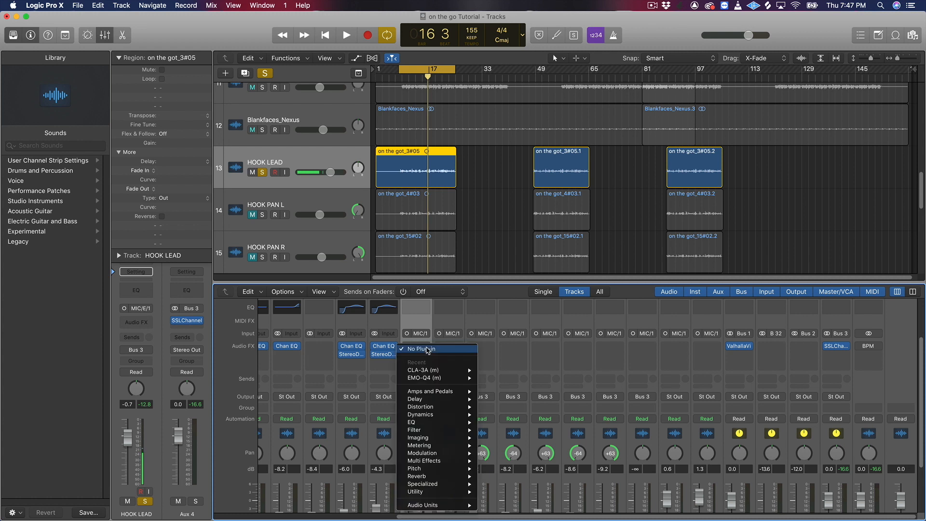
pyautogui.moveTo(432, 508)
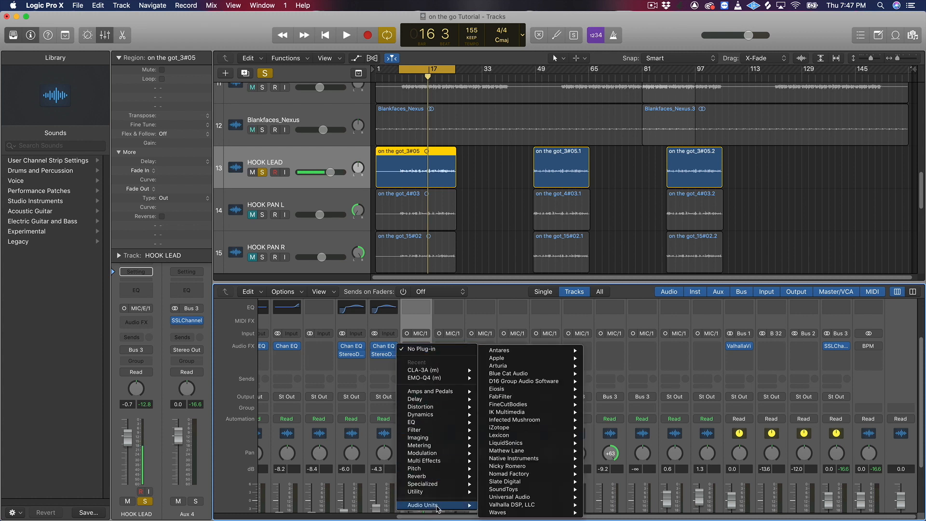
pyautogui.moveTo(513, 514)
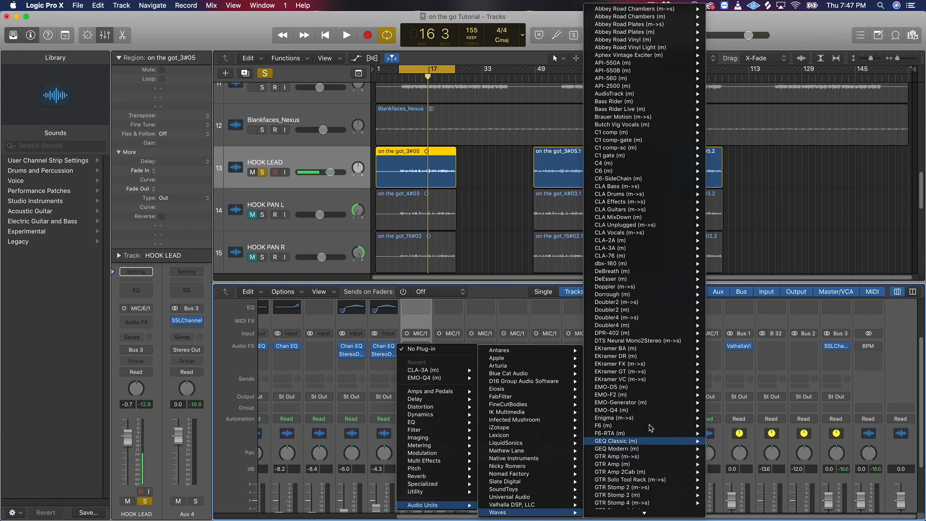
pyautogui.moveTo(650, 410)
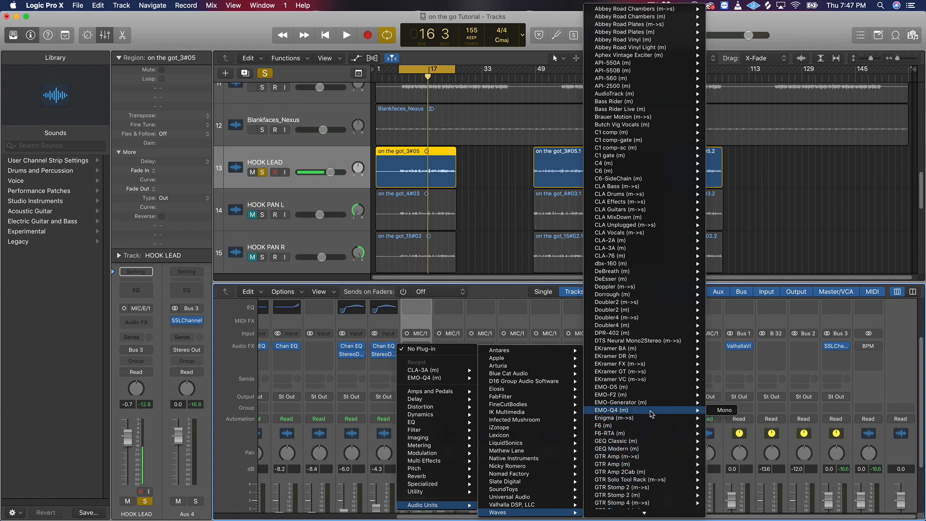
pyautogui.click(725, 412)
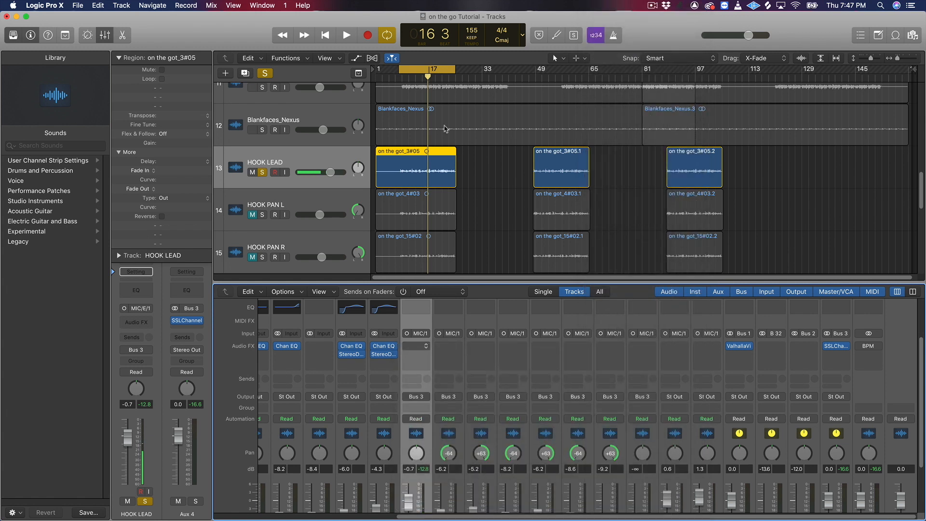
# Make EMO-Q4 band 1 a high-pass filter at 100 Hz and play back a short stretch of the vocal
pyautogui.moveTo(280, 49); pyautogui.dragTo(631, 140)
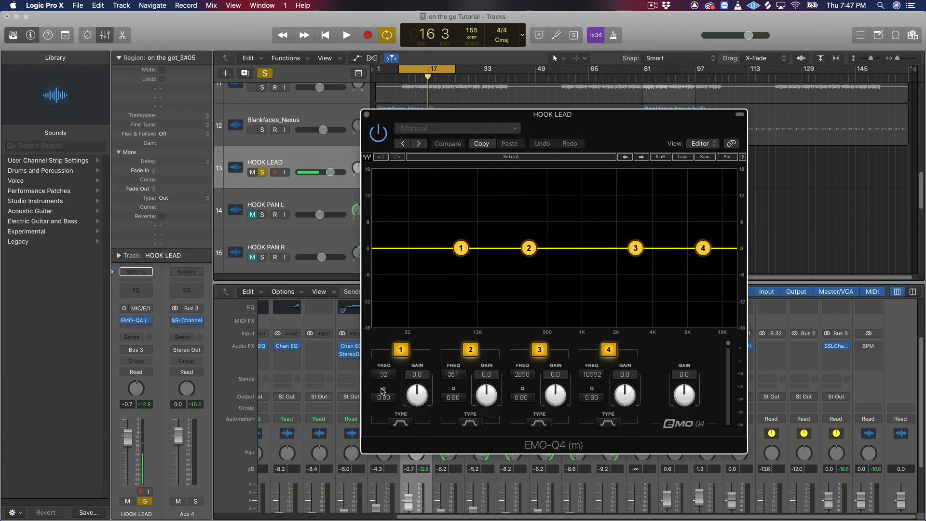
pyautogui.moveTo(388, 378); pyautogui.dragTo(388, 375)
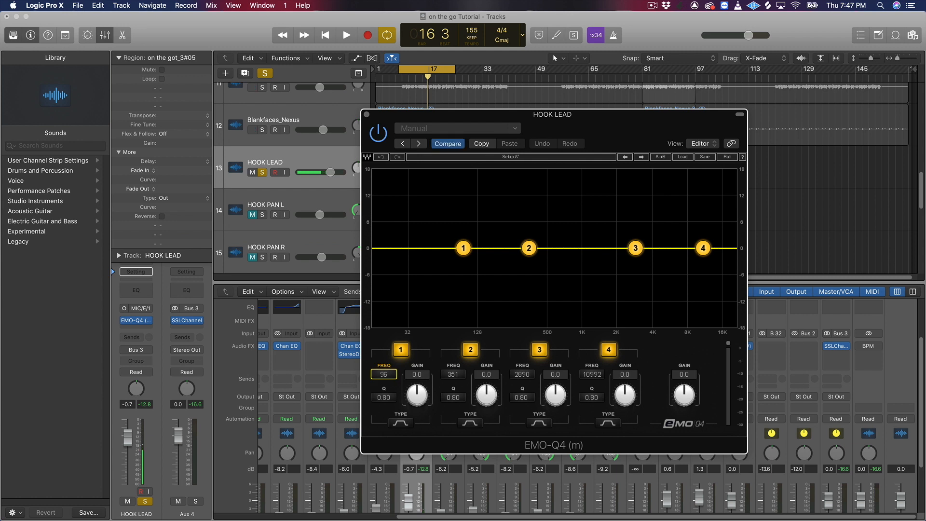
pyautogui.click(402, 425)
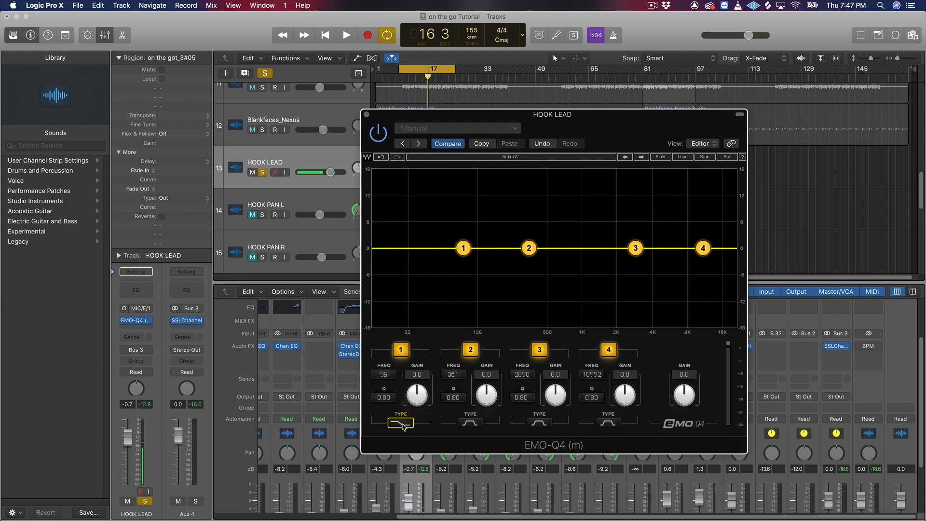
pyautogui.click(402, 426)
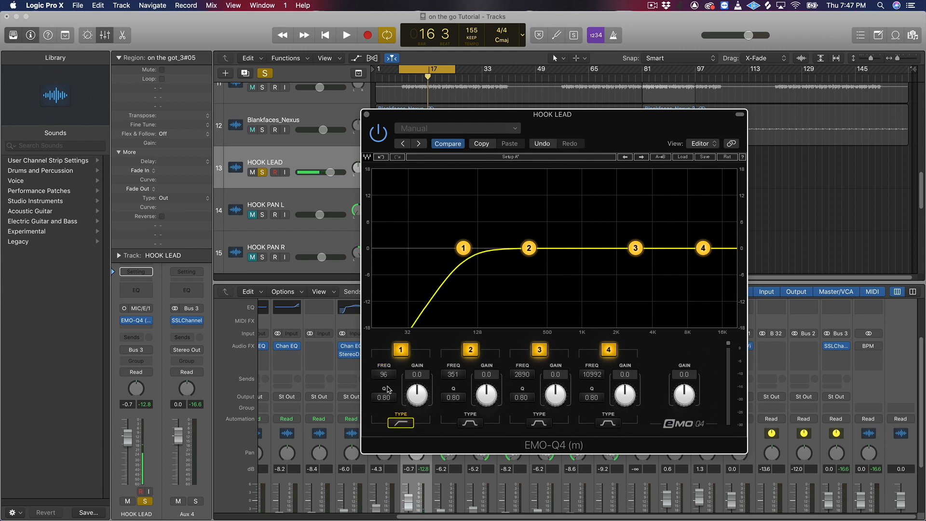
pyautogui.moveTo(386, 380); pyautogui.dragTo(386, 376)
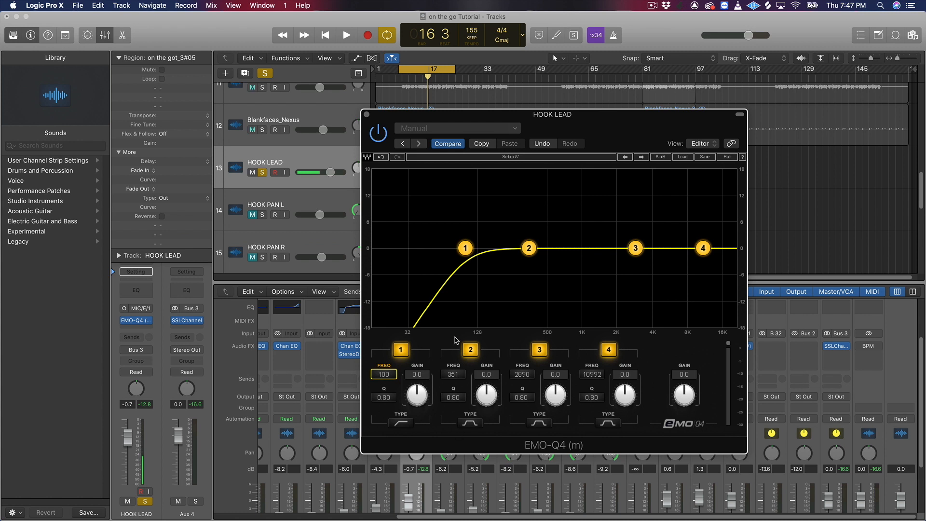
pyautogui.press('space')
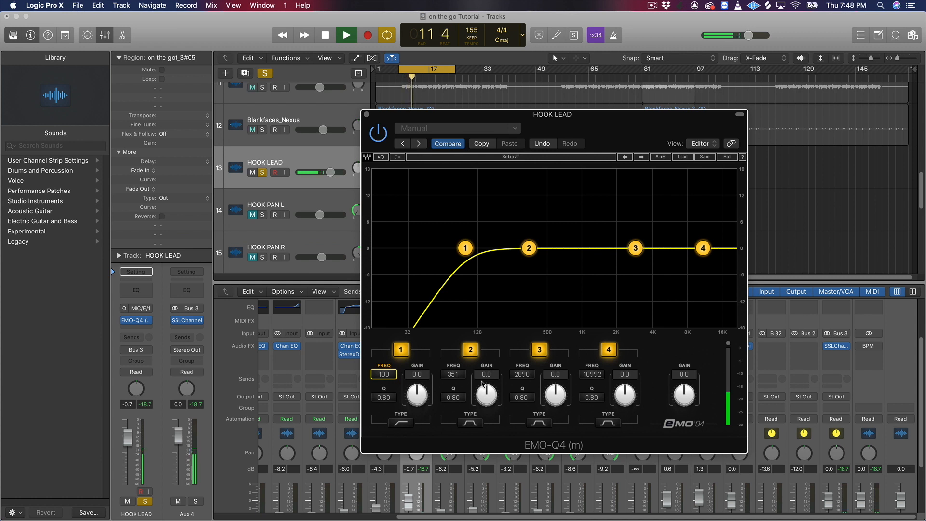
pyautogui.press('space')
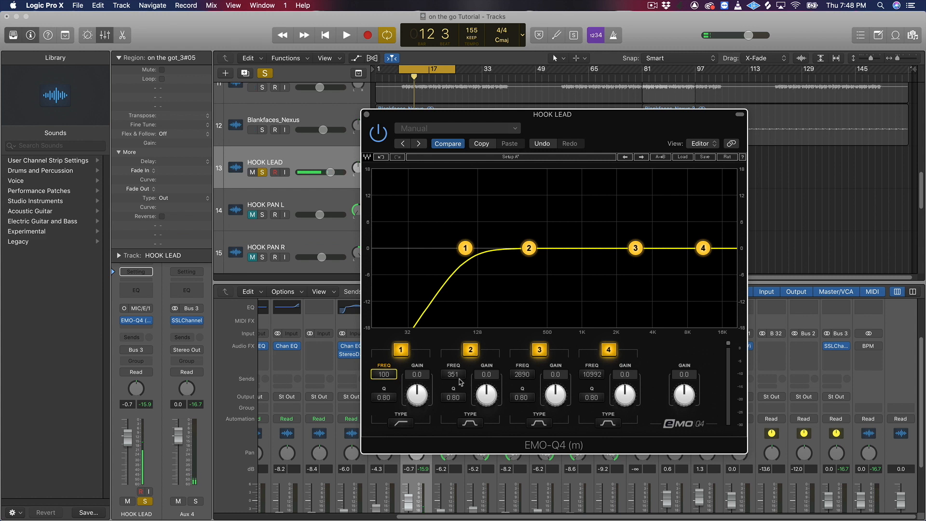
# Set EMO-Q4 band 2 to 200 Hz with a Q of 1.21 and a gain of -2.5 dB, auditioning the vocal
pyautogui.moveTo(456, 376); pyautogui.dragTo(455, 384)
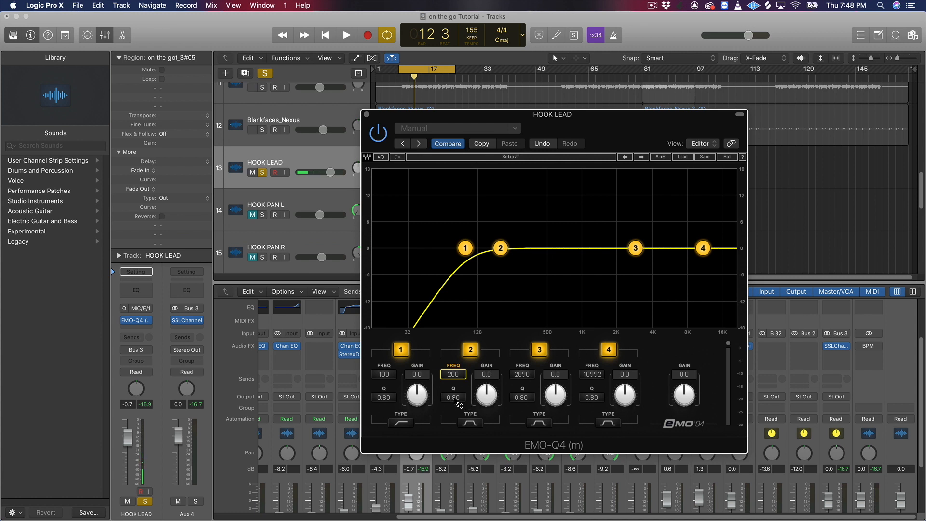
pyautogui.click(456, 399)
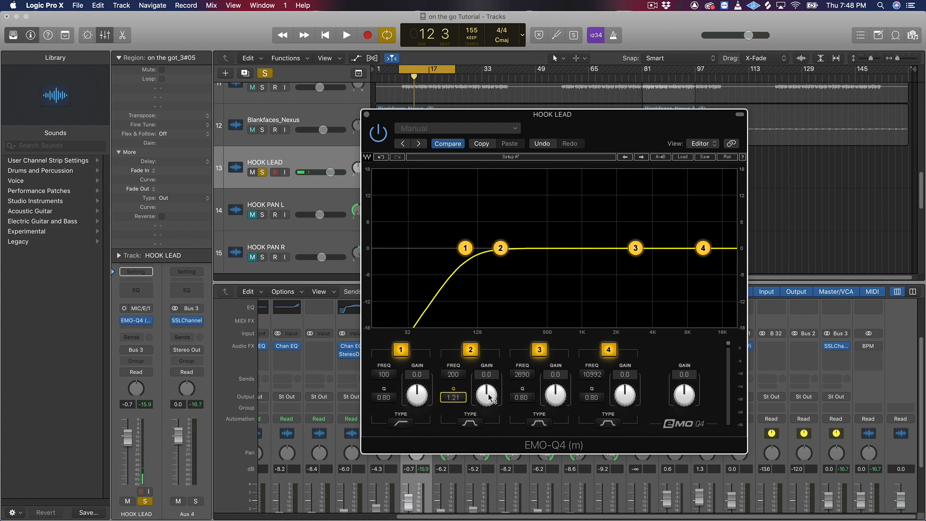
pyautogui.moveTo(487, 394); pyautogui.dragTo(486, 412)
pyautogui.press('space')
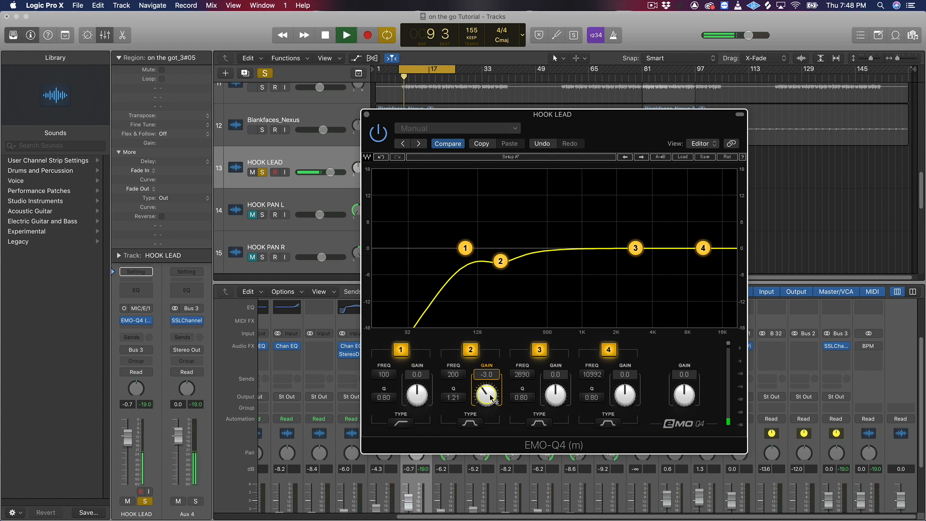
pyautogui.moveTo(488, 400); pyautogui.dragTo(488, 397)
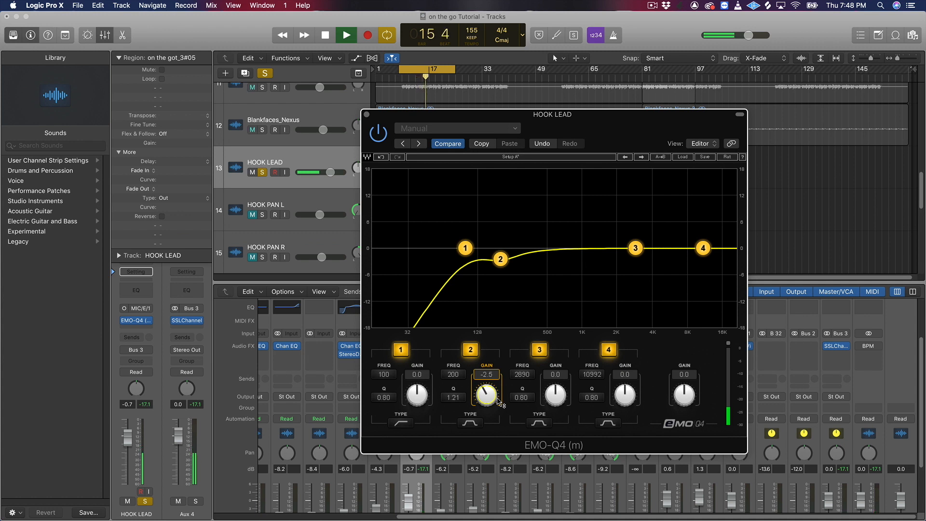
pyautogui.press('space')
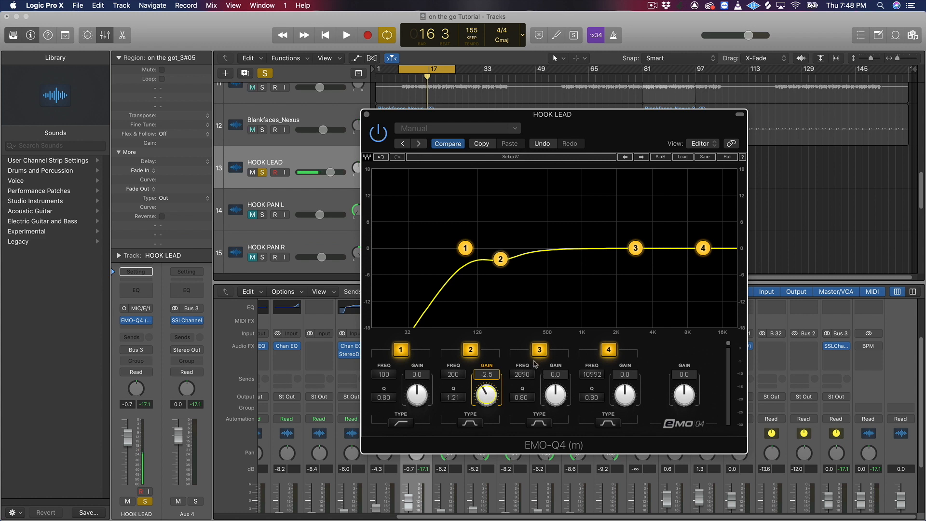
# Set EMO-Q4 band 3 to 351 Hz with a Q of 6.22 and a gain of -3.0 dB
pyautogui.moveTo(522, 375); pyautogui.dragTo(522, 425)
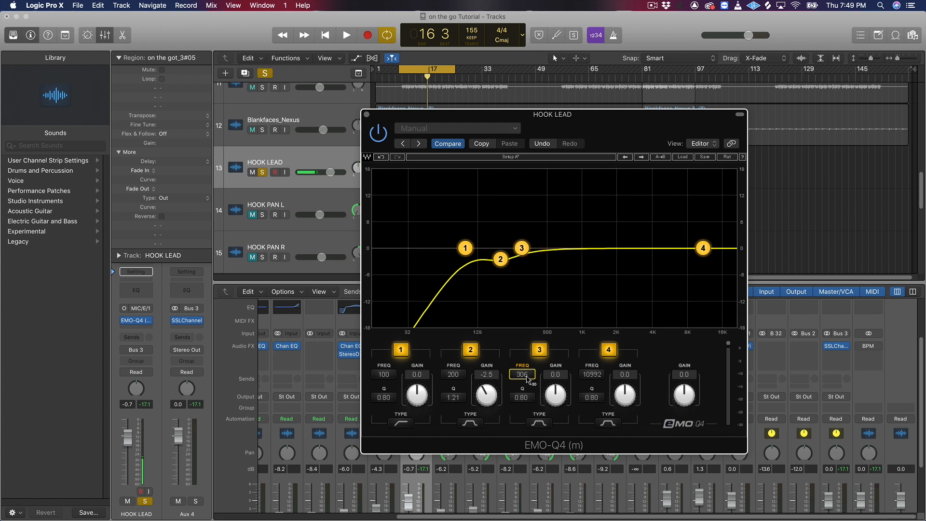
pyautogui.moveTo(531, 381); pyautogui.dragTo(520, 398)
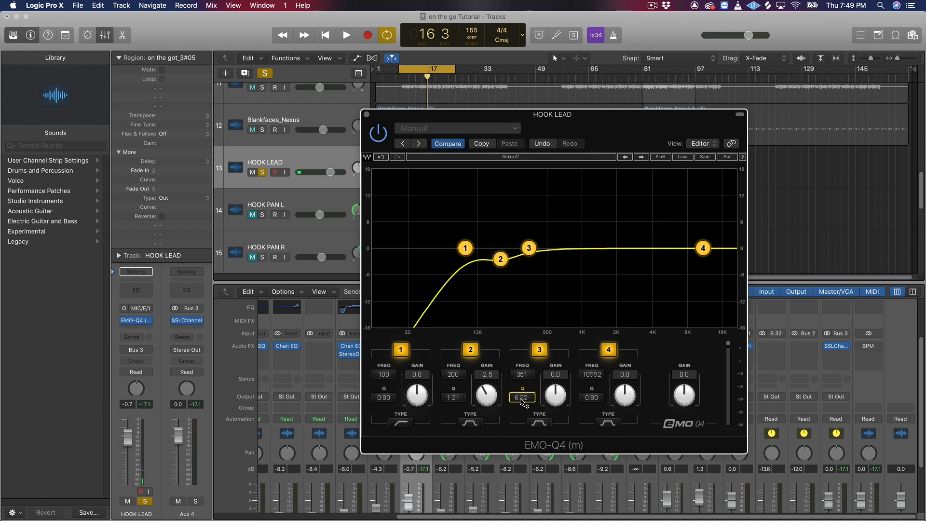
pyautogui.moveTo(557, 393); pyautogui.dragTo(557, 406)
# Compare the playing vocal with the EMO-Q4 bypassed and re-enabled, stop playback and close the plug-in window
pyautogui.press('space')
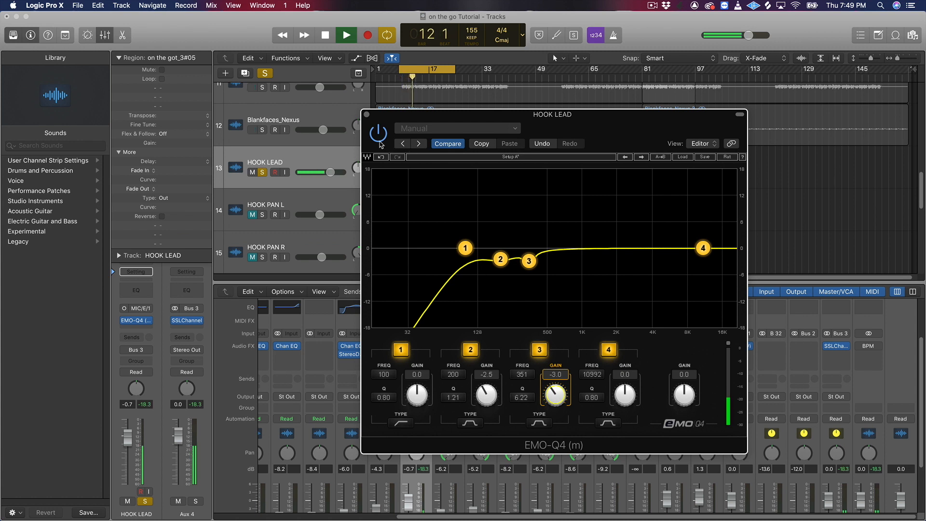
pyautogui.click(379, 140)
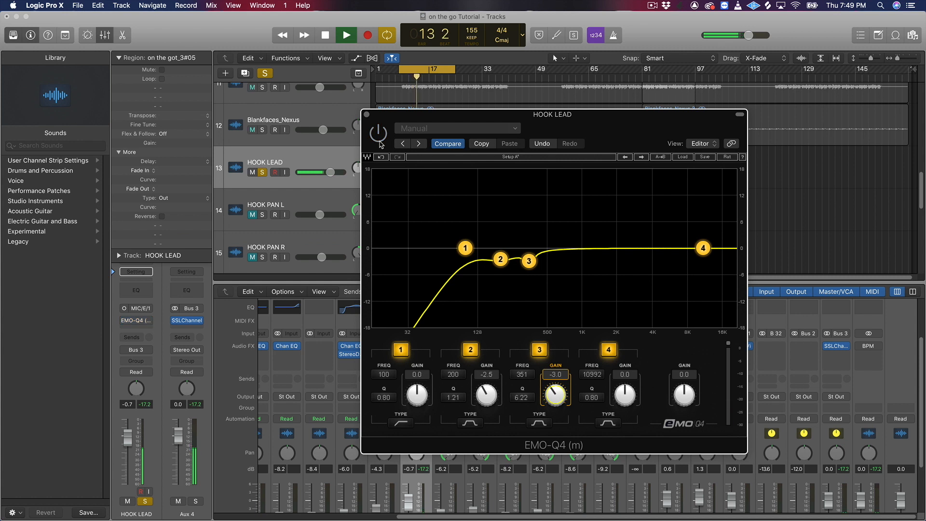
pyautogui.click(380, 143)
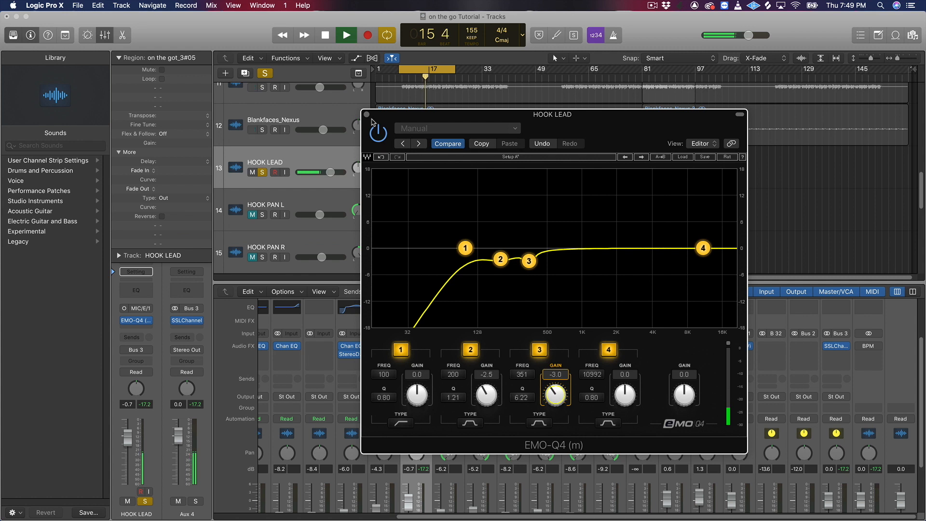
pyautogui.press('space')
pyautogui.click(367, 116)
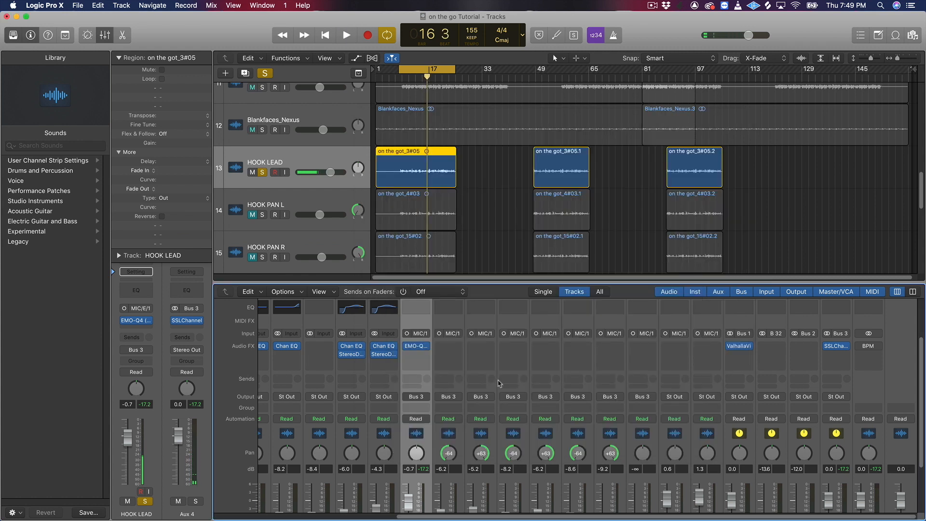
# Insert the stereo Waves DeEsser (s) in the slot below SSLChannel on the Bus 3 aux channel
pyautogui.moveTo(411, 347)
pyautogui.moveTo(845, 360)
pyautogui.click(847, 357)
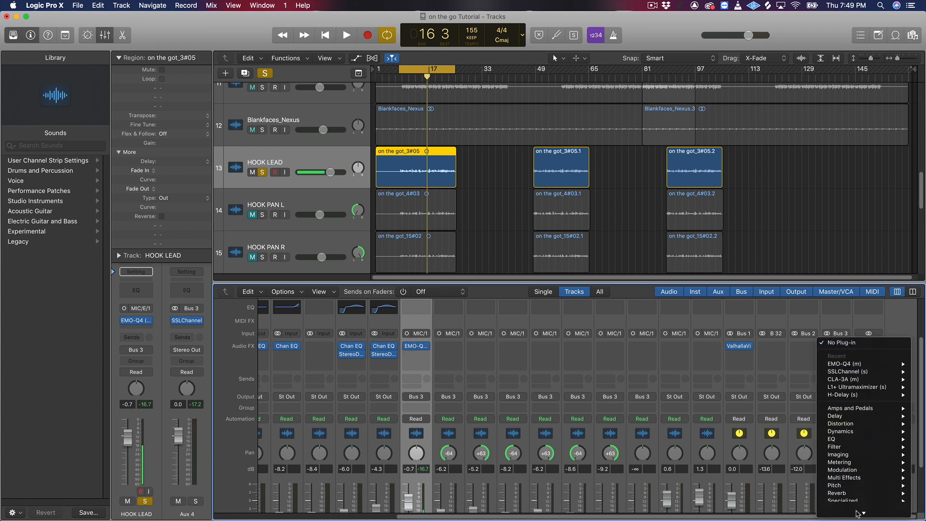
pyautogui.moveTo(859, 512)
pyautogui.moveTo(775, 510)
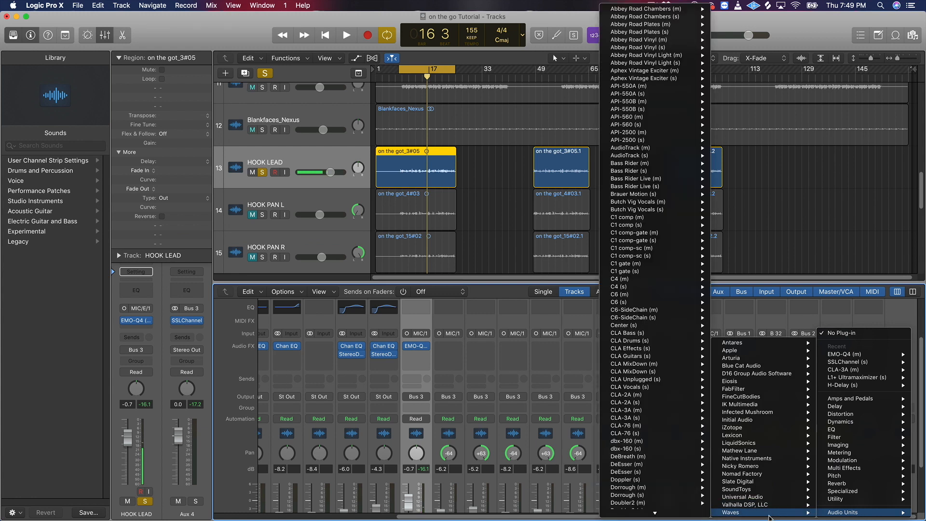
pyautogui.moveTo(648, 494)
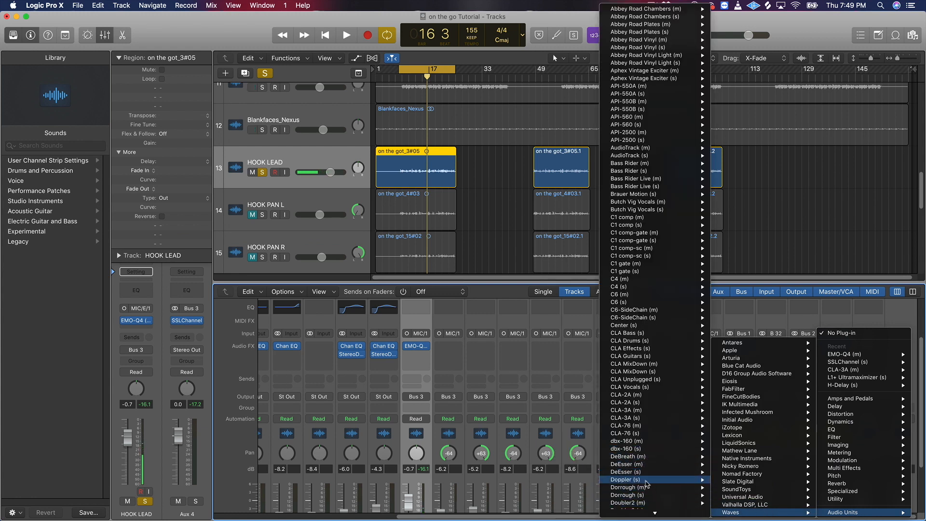
pyautogui.moveTo(648, 473)
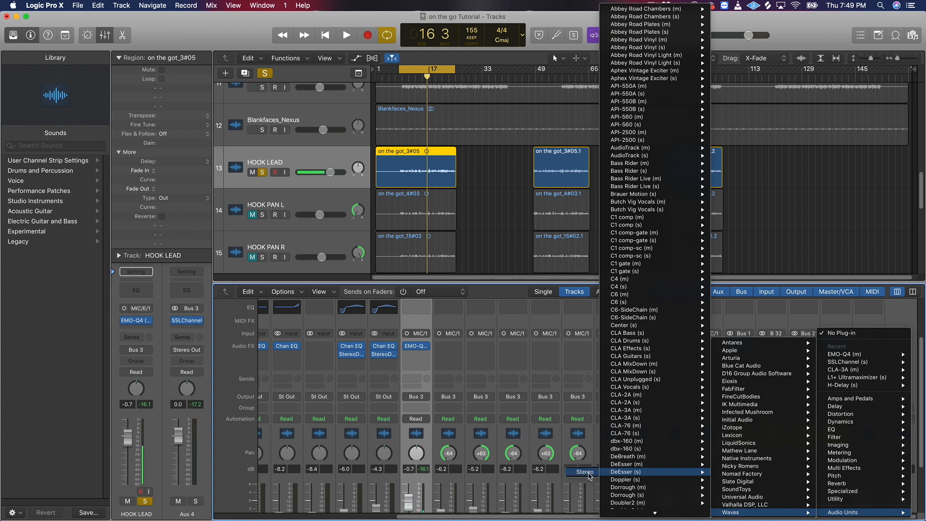
pyautogui.click(585, 473)
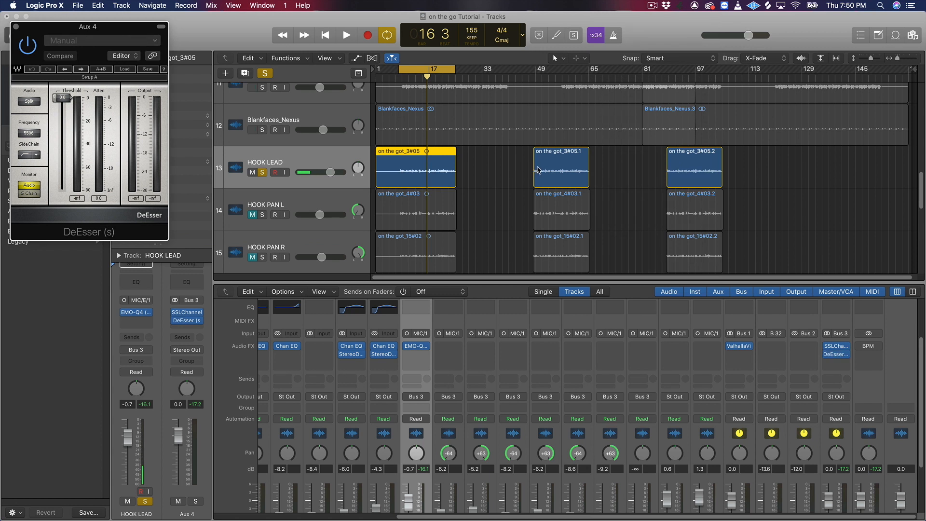
# Load the Male Ess factory preset in the DeEsser
pyautogui.moveTo(143, 39); pyautogui.dragTo(510, 158)
pyautogui.click(491, 187)
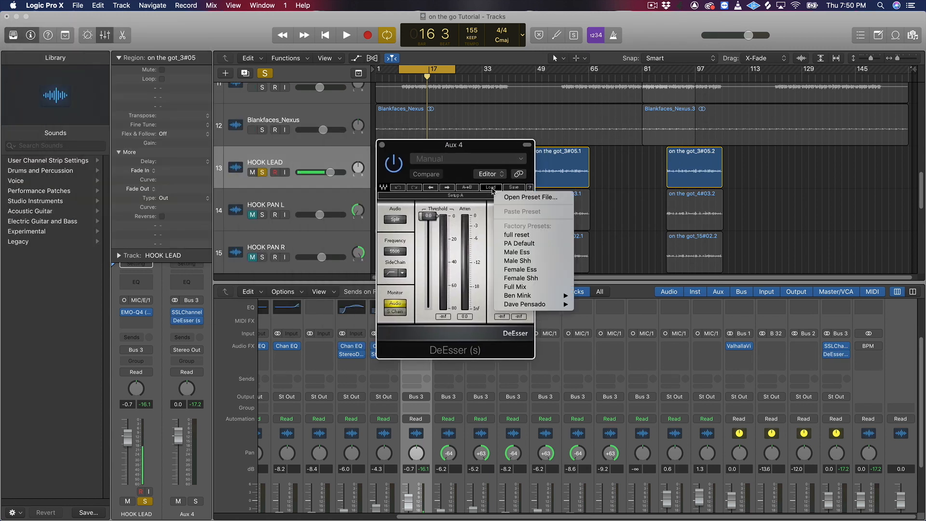
pyautogui.click(535, 255)
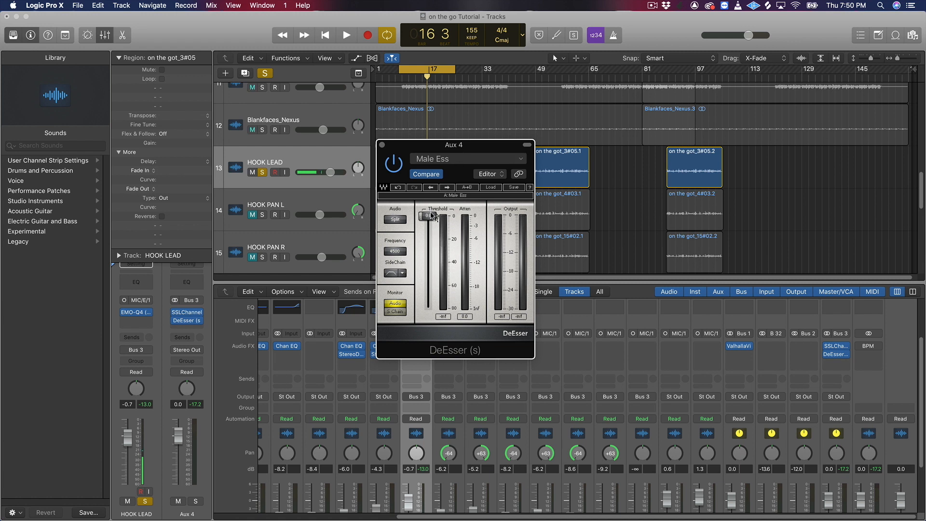
# Lower the DeEsser threshold to about -53 dB during playback, stop and close the plug-in window
pyautogui.press('space')
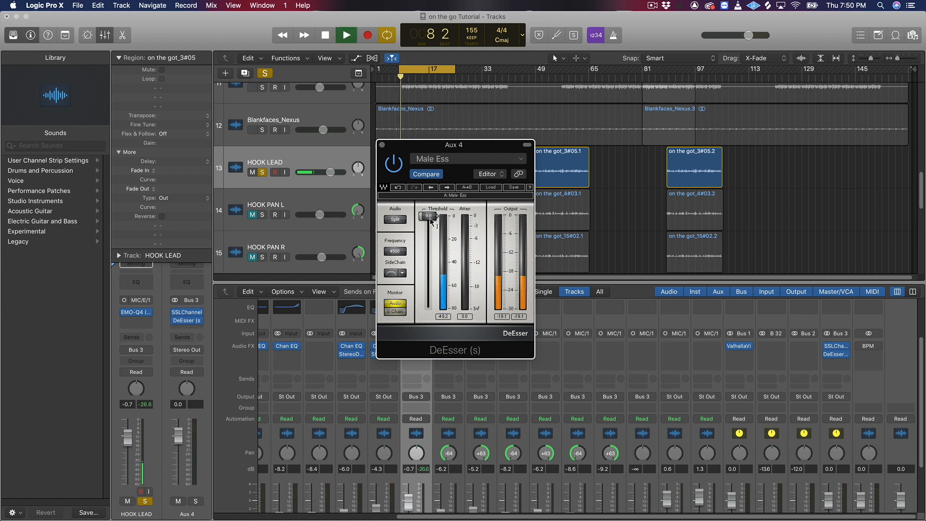
pyautogui.moveTo(428, 215); pyautogui.dragTo(433, 280)
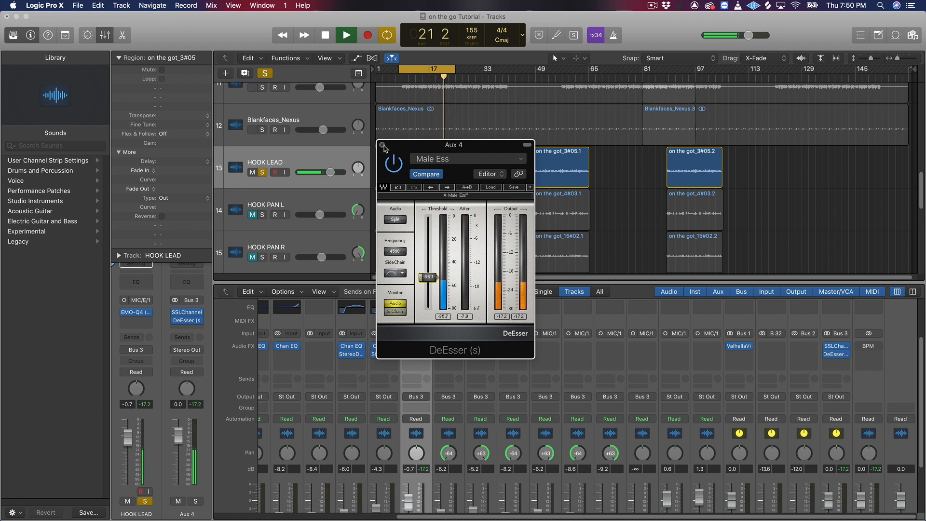
pyautogui.press('space')
pyautogui.click(382, 145)
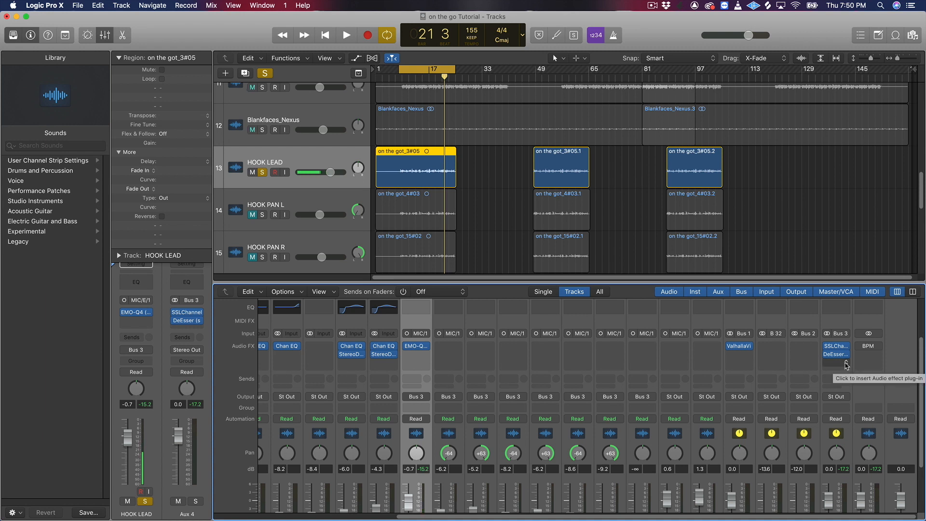
# Insert the Waves CLA-3A (s) compressor below the DeEsser on the Bus 3 aux channel
pyautogui.click(846, 365)
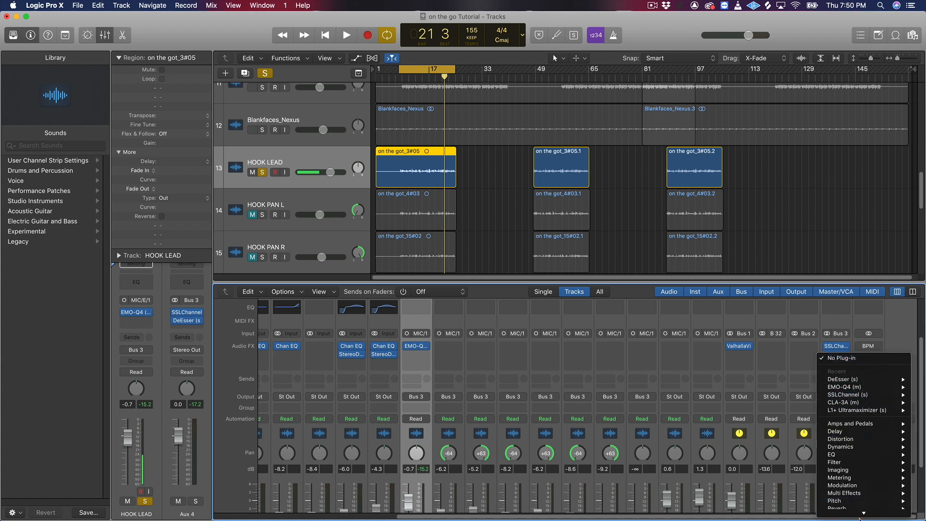
pyautogui.moveTo(861, 516)
pyautogui.moveTo(743, 512)
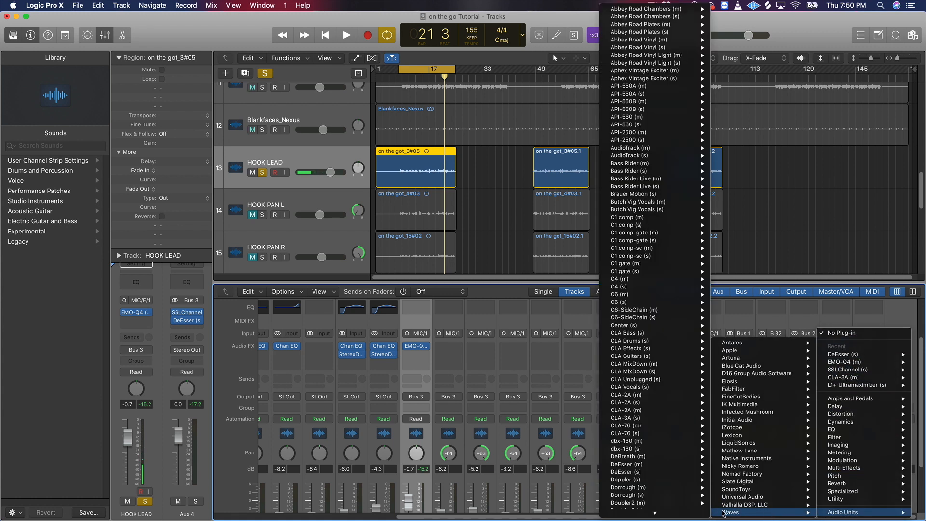
pyautogui.click(656, 418)
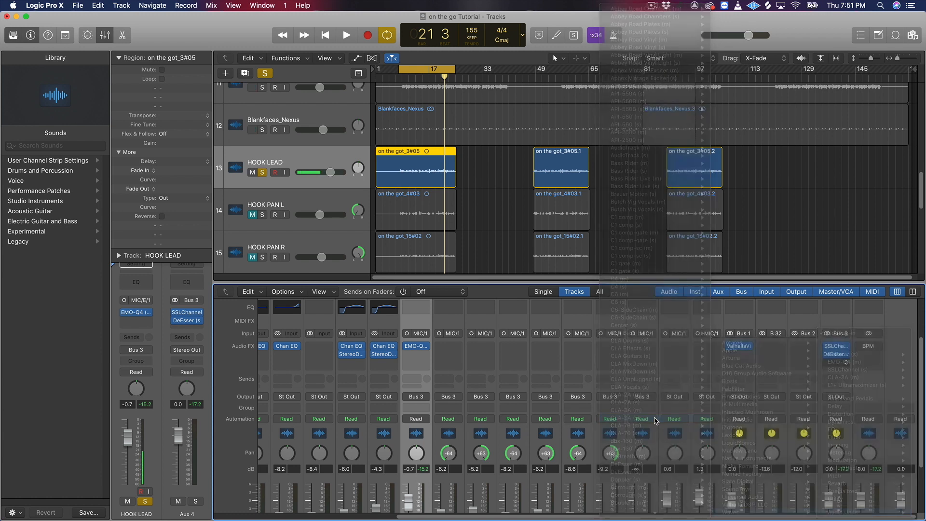
# Turn off solo on HOOK LEAD and play the vocal within the full mix with the CLA-3A window in view
pyautogui.scroll(-3, 409, 428)
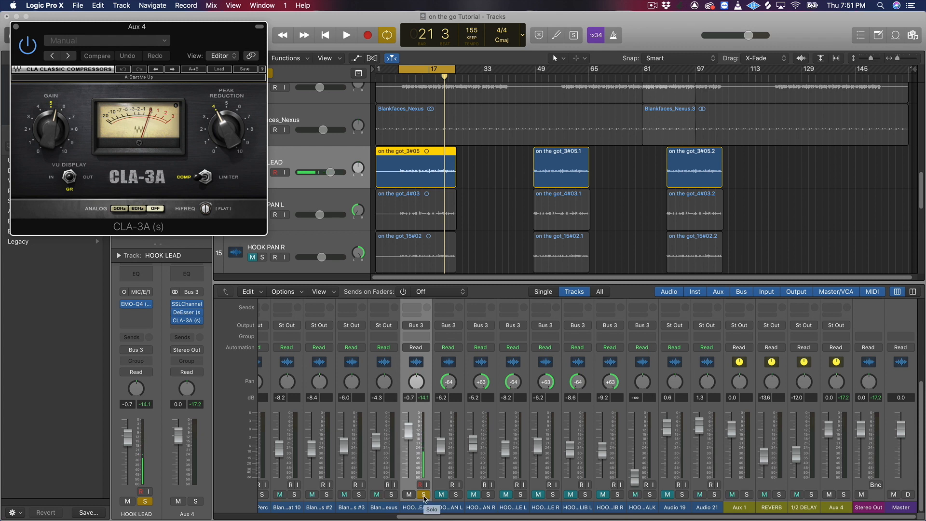
pyautogui.click(424, 496)
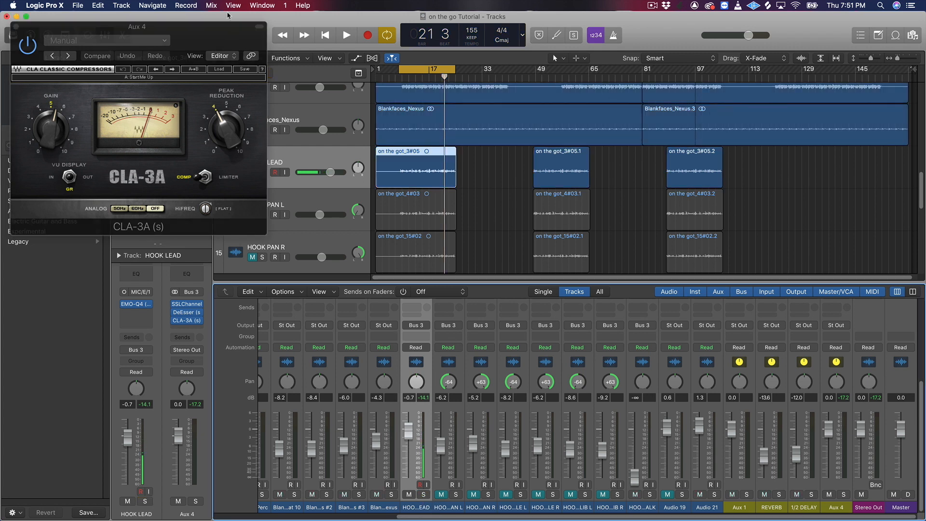
pyautogui.moveTo(214, 42); pyautogui.dragTo(650, 265)
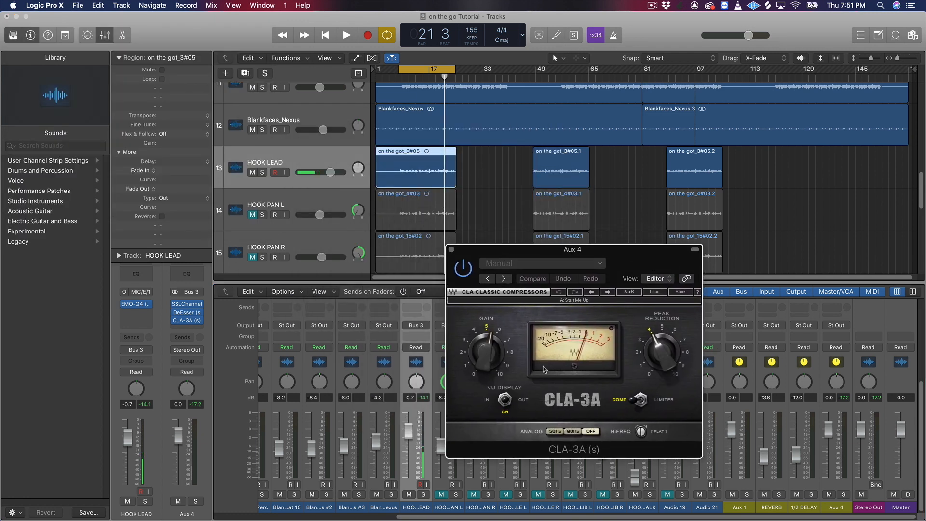
pyautogui.press('space')
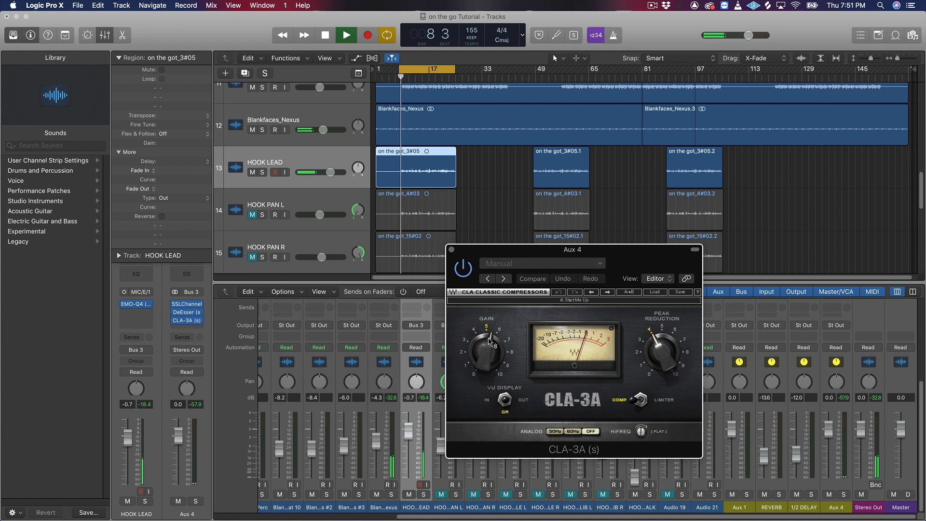
# Raise the CLA-3A peak reduction to about 7 and keep its gain around 5 while the full mix plays
pyautogui.moveTo(487, 352); pyautogui.dragTo(486, 354)
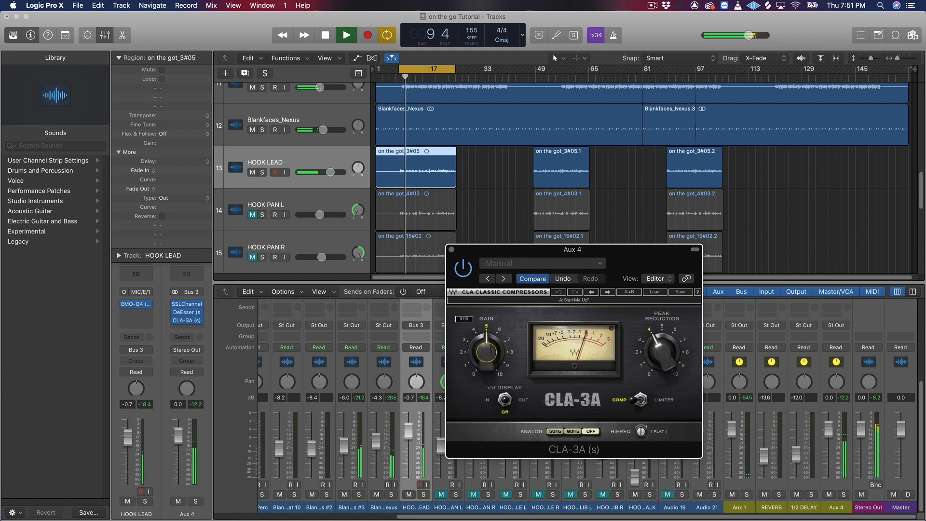
pyautogui.moveTo(663, 355); pyautogui.dragTo(662, 338)
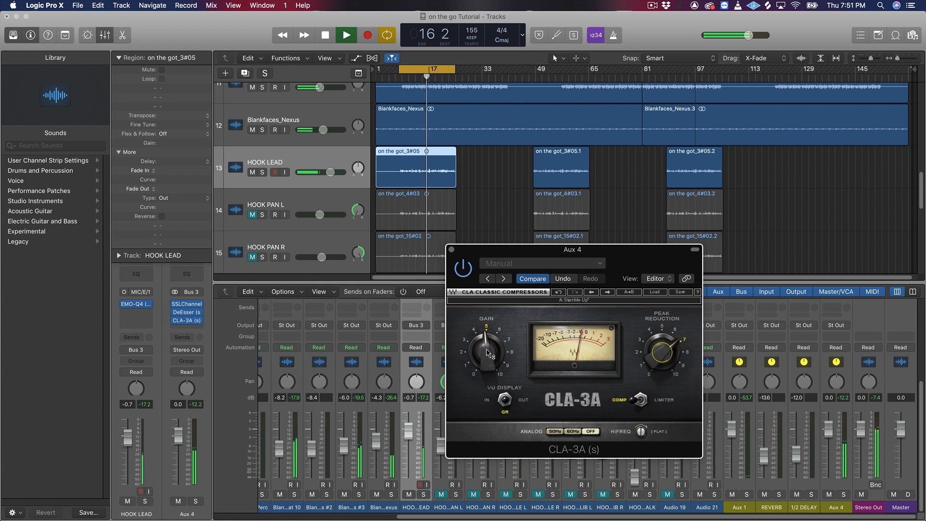
pyautogui.moveTo(487, 352); pyautogui.dragTo(487, 350)
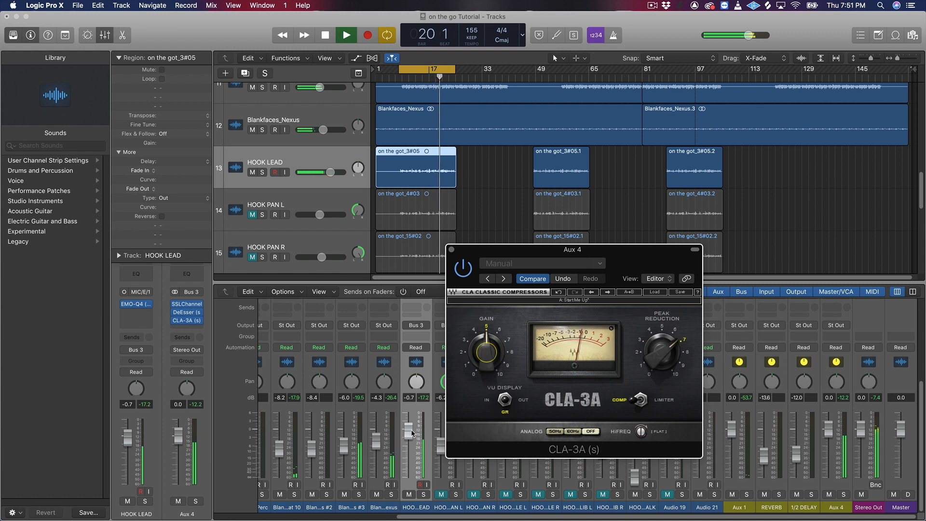
# Lower the HOOK LEAD volume to about -1.4 dB during playback and move the CLA-3A window clear of the mixer channels
pyautogui.moveTo(411, 435); pyautogui.dragTo(412, 436)
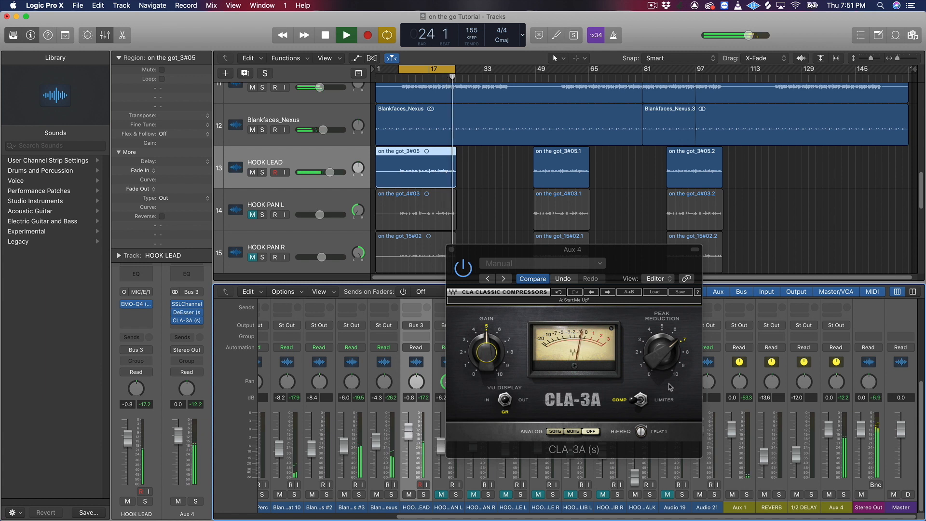
pyautogui.moveTo(642, 270); pyautogui.dragTo(575, 169)
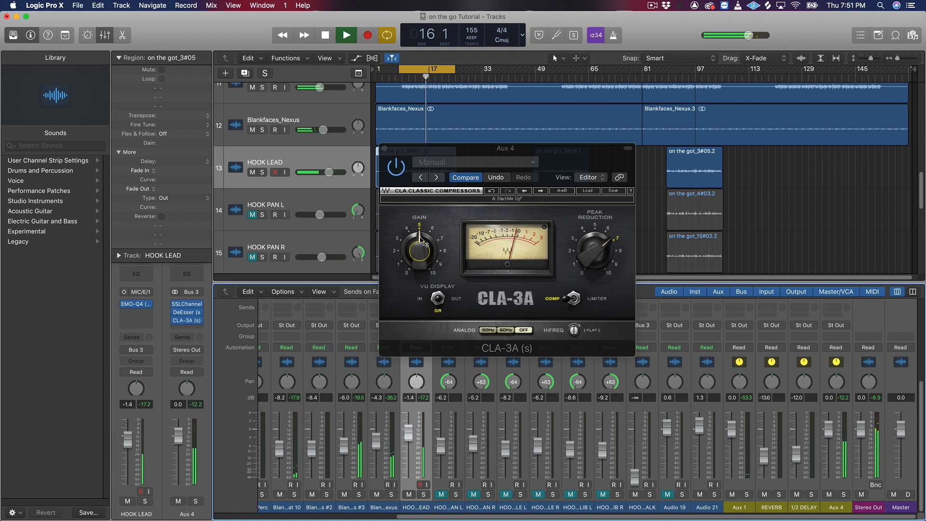
# Fine-tune the CLA-3A gain near 5 with peak reduction around 7, stop playback and close the plug-in window
pyautogui.click(442, 242)
pyautogui.moveTo(419, 251); pyautogui.dragTo(526, 244)
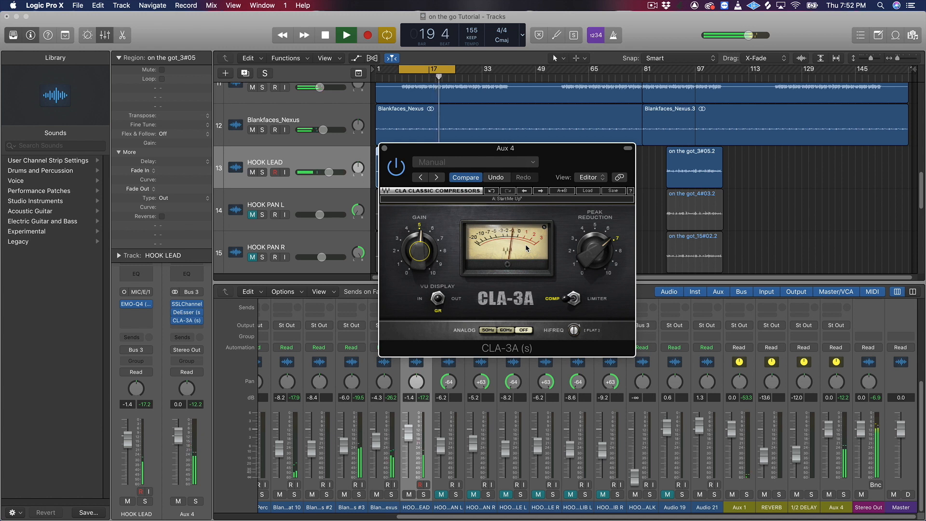
pyautogui.click(601, 253)
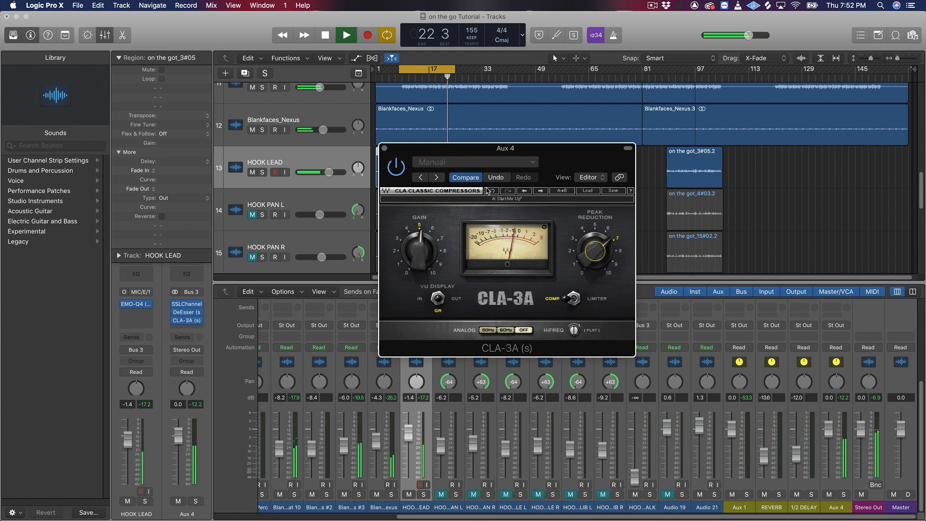
pyautogui.press('space')
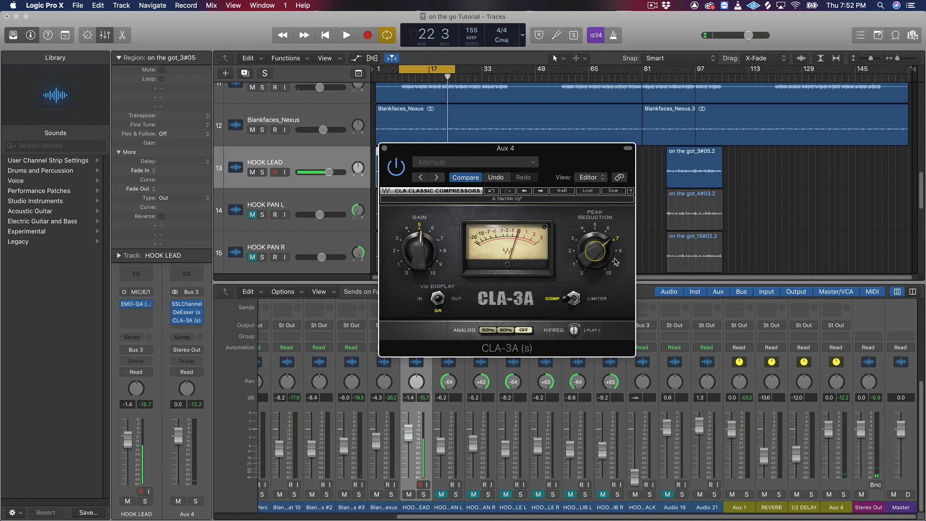
pyautogui.moveTo(589, 247)
pyautogui.moveTo(579, 163); pyautogui.dragTo(631, 166)
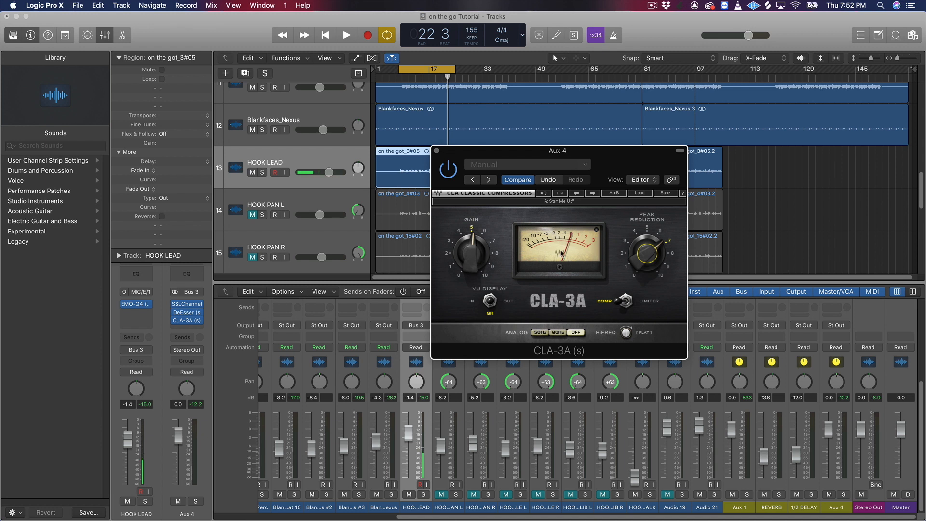
pyautogui.click(437, 151)
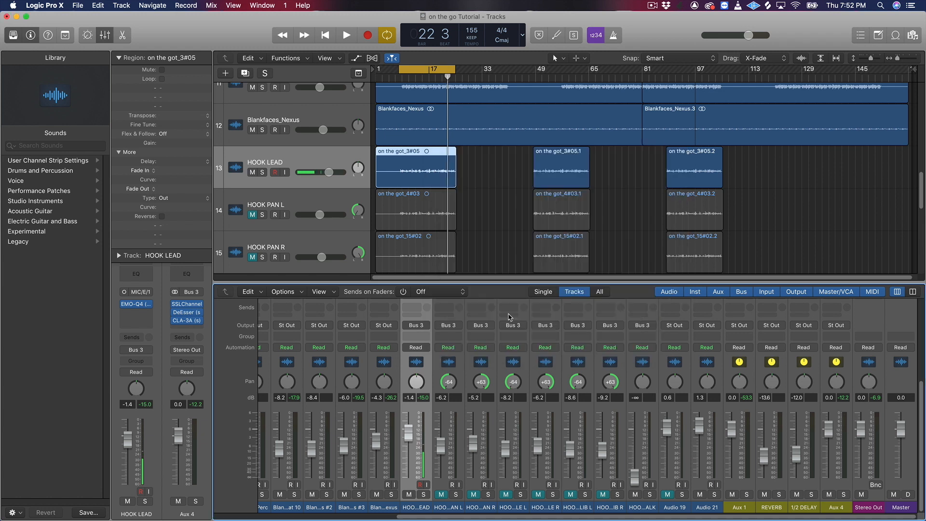
# Add a send to Bus 4 on the Aux 4 channel that holds the vocal processing chain
pyautogui.scroll(5, 738, 427)
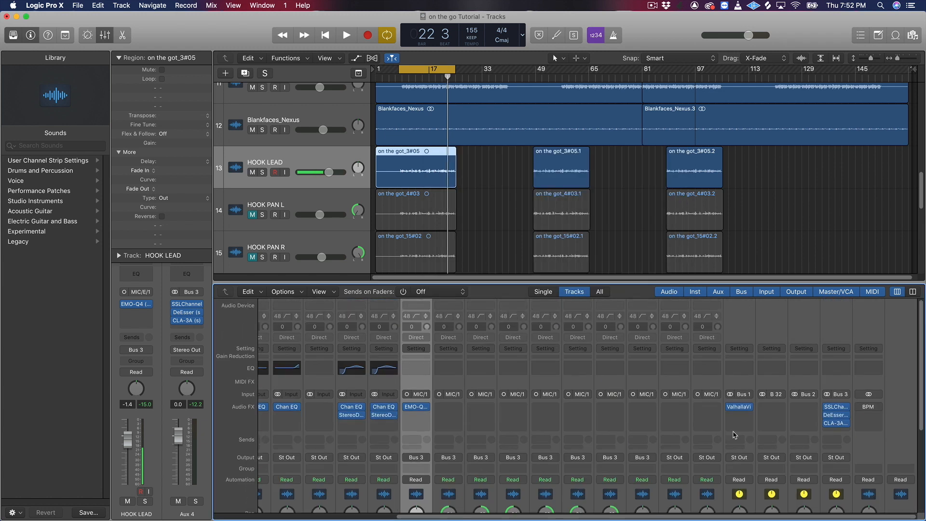
pyautogui.scroll(-2, 734, 436)
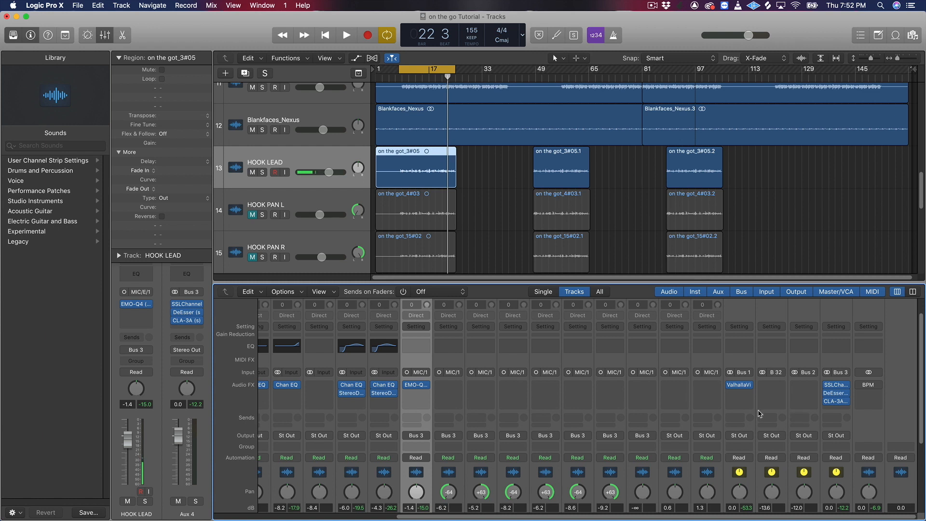
pyautogui.click(840, 418)
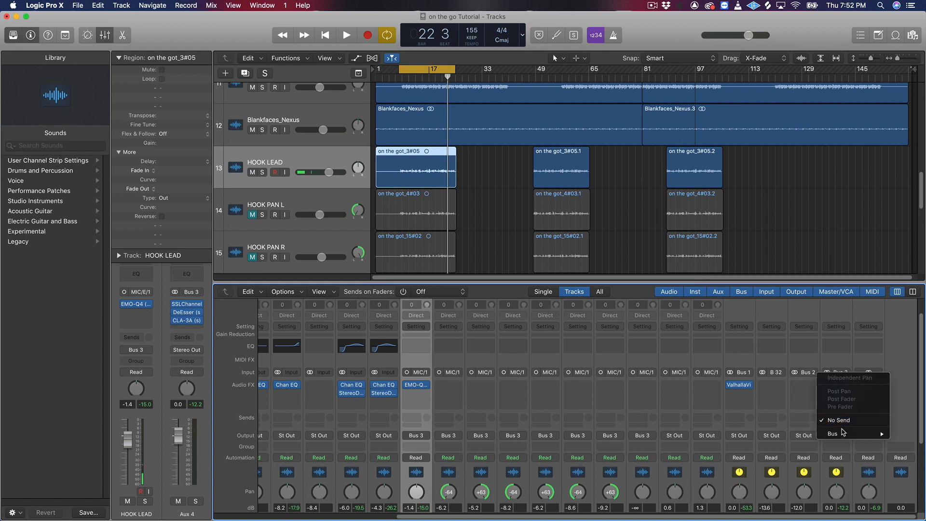
pyautogui.moveTo(845, 434)
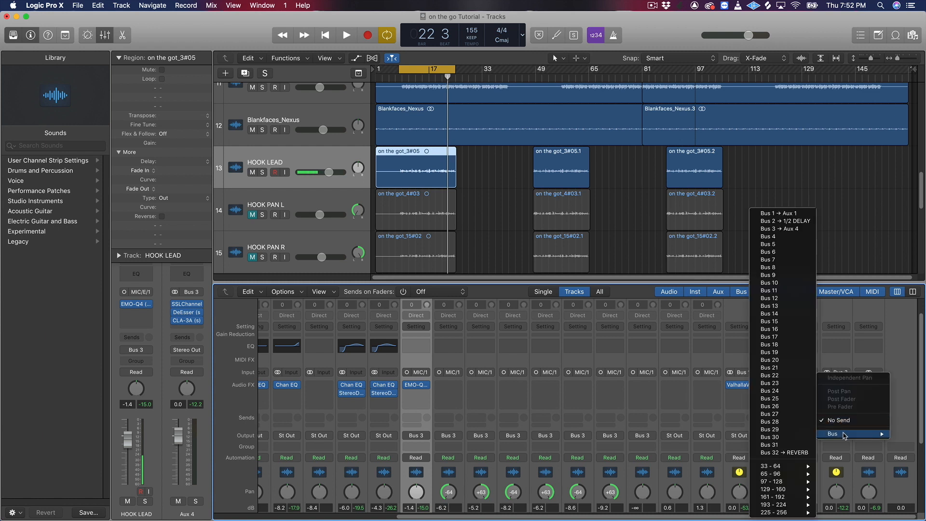
pyautogui.click(782, 237)
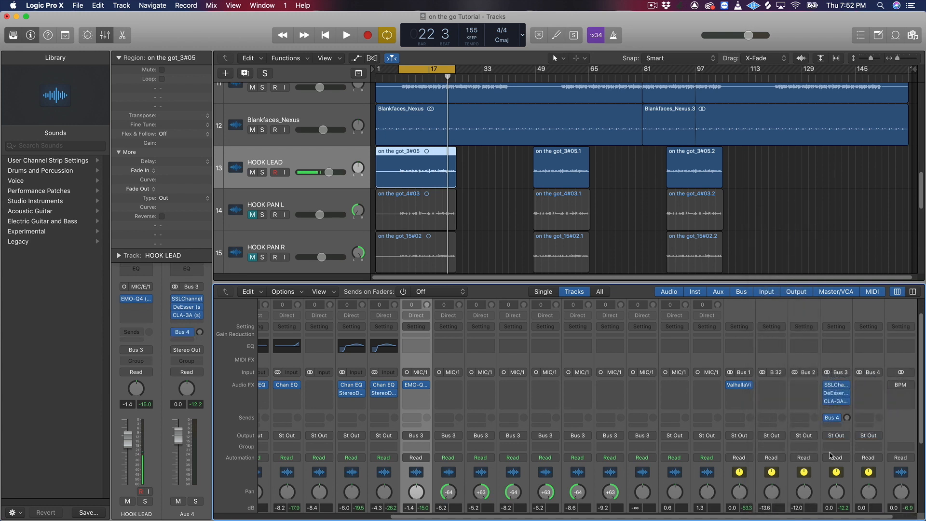
# Rename the Aux 4 channel as VOCAL REVERB
pyautogui.scroll(-5, 830, 455)
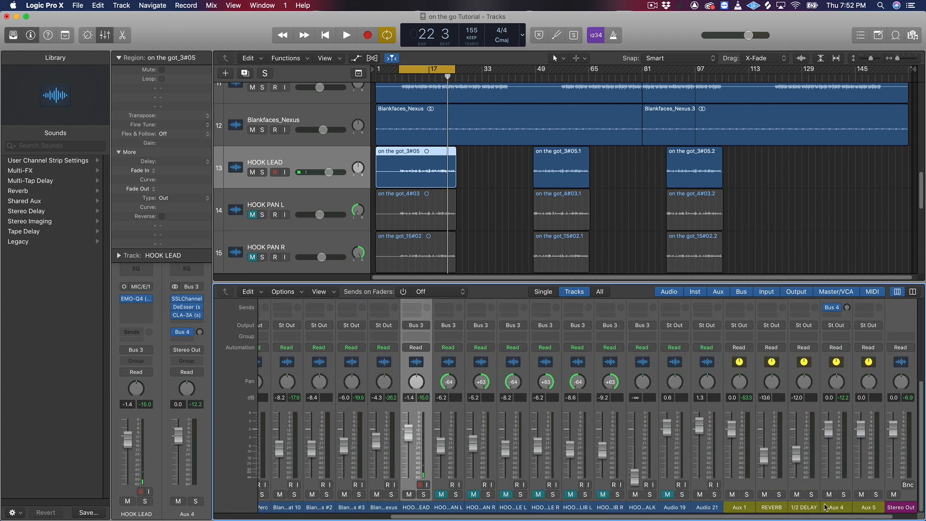
pyautogui.doubleClick(837, 509)
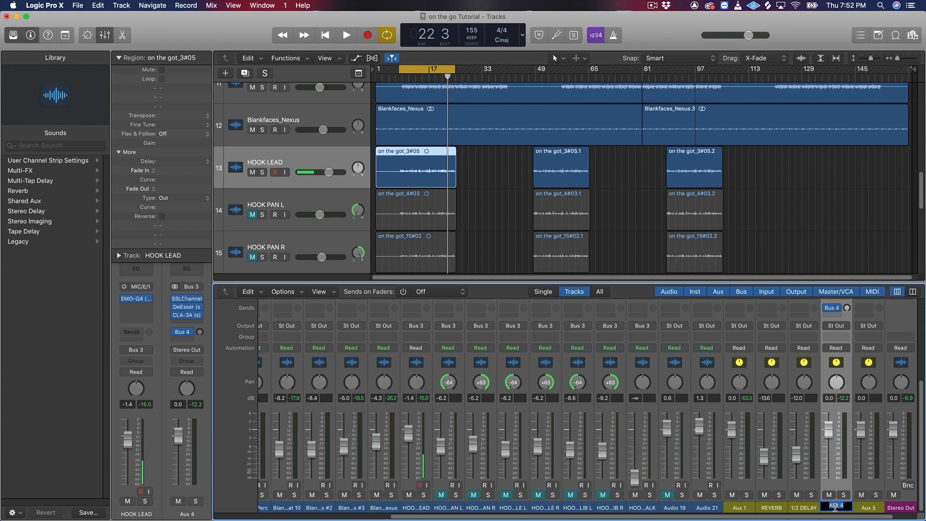
pyautogui.write('V')
pyautogui.write('OCAL')
pyautogui.write(' REV')
pyautogui.write('ERB')
pyautogui.press('Return')
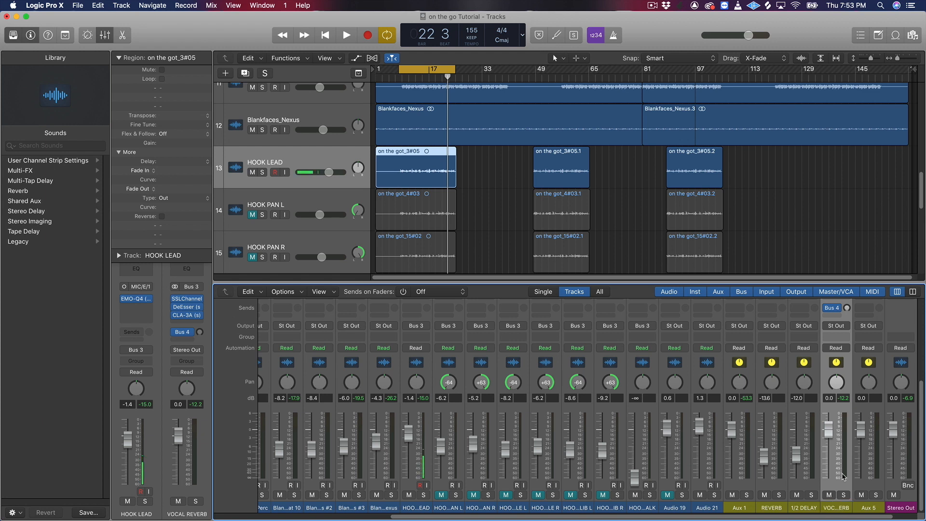
# Rename the Bus 3 aux channel as VOCAL DRY
pyautogui.scroll(3, 842, 472)
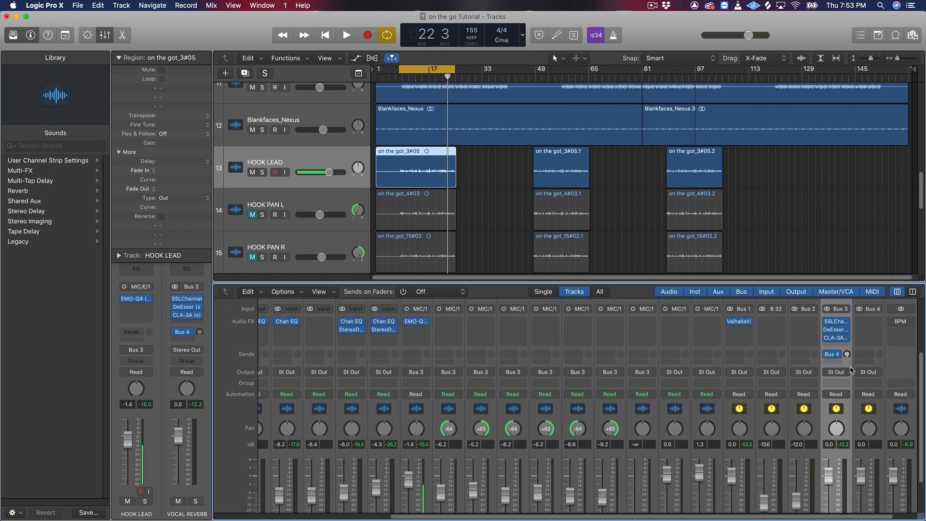
pyautogui.scroll(-3, 859, 375)
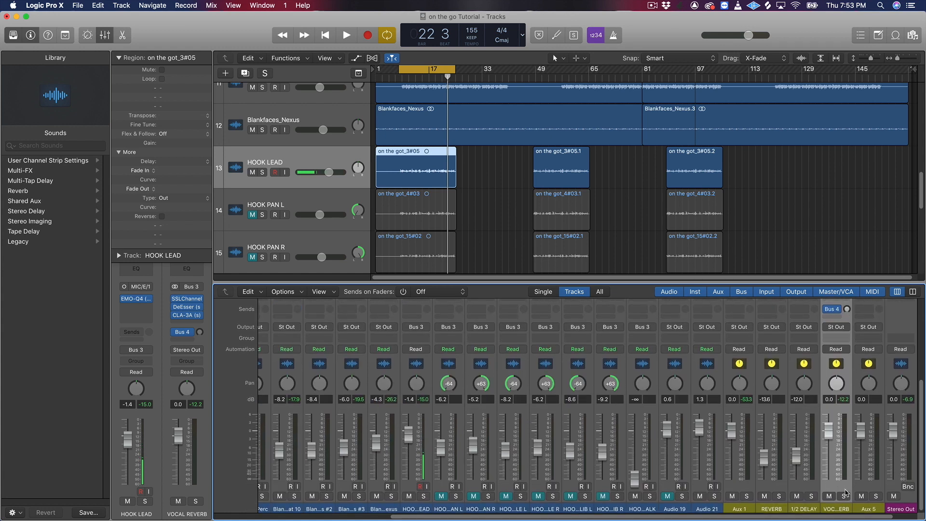
pyautogui.doubleClick(835, 507)
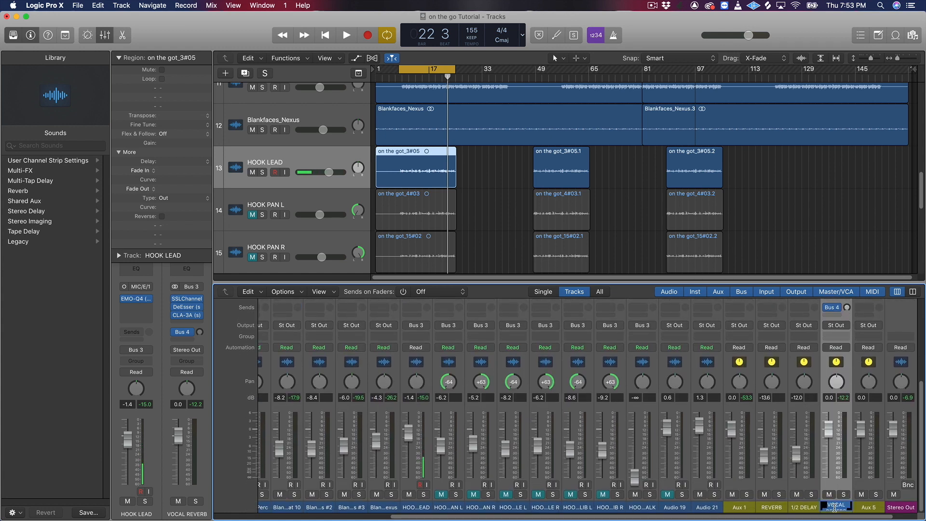
pyautogui.write('VOCAL DRY')
pyautogui.press('Return')
# Rename the Aux 5 channel, fed by Bus 4, as VOCAL REVERB
pyautogui.doubleClick(875, 507)
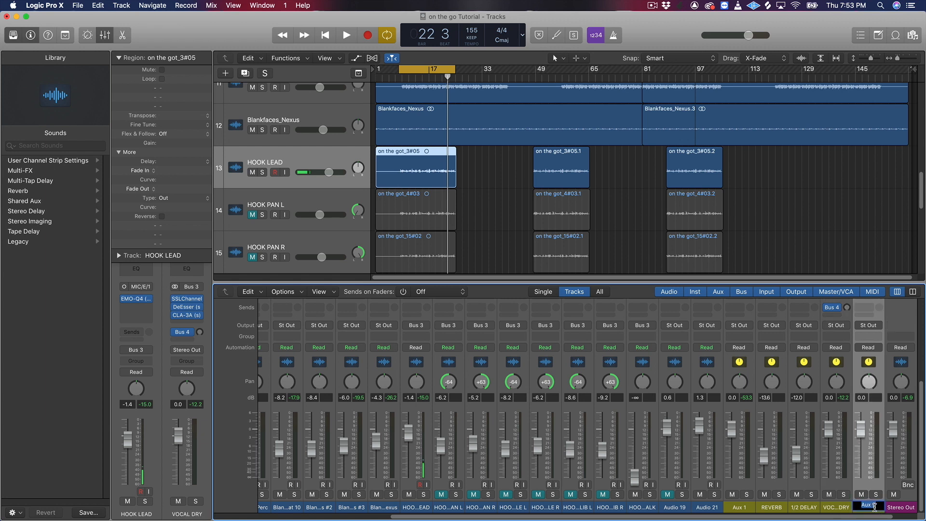
pyautogui.write('VOCAL REVERB')
pyautogui.press('Return')
# Insert the Waves RVerb (s) stereo reverb on the VOCAL REVERB channel and move its window toward the middle of the screen
pyautogui.scroll(3, 874, 434)
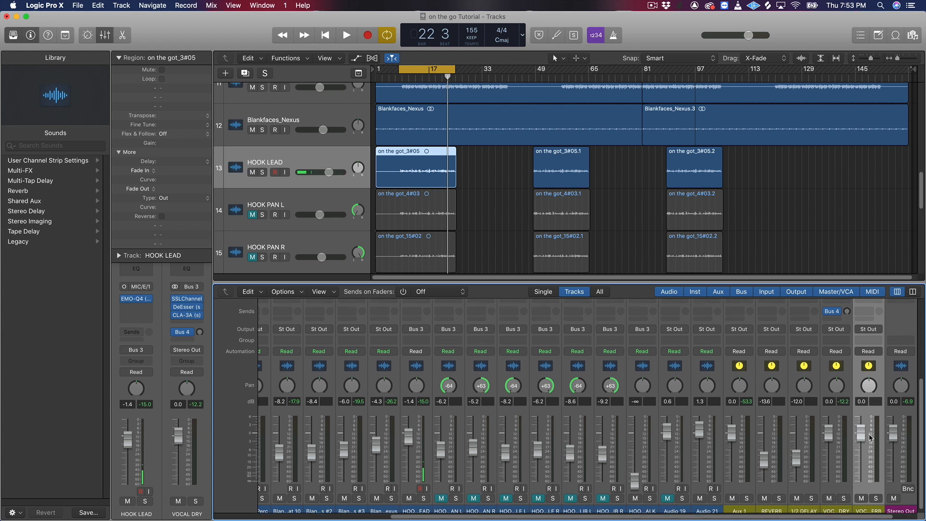
pyautogui.scroll(5, 870, 427)
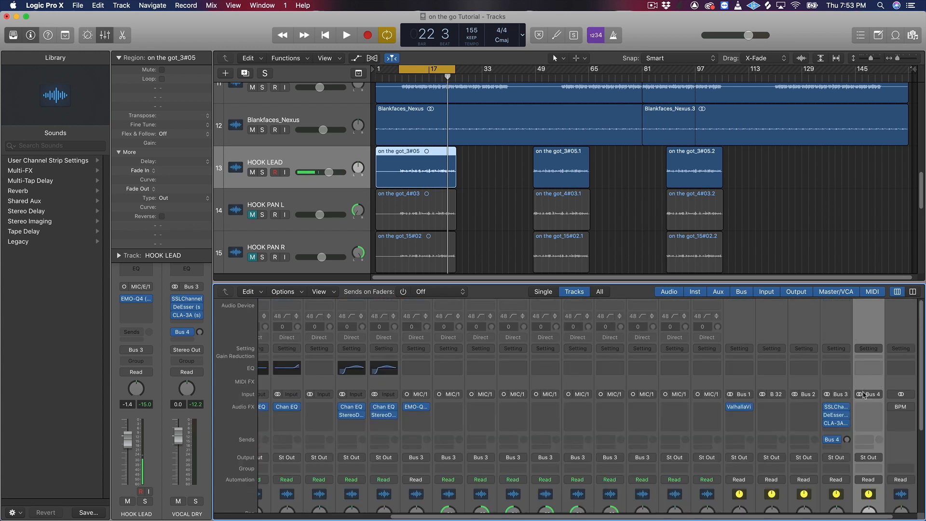
pyautogui.click(879, 408)
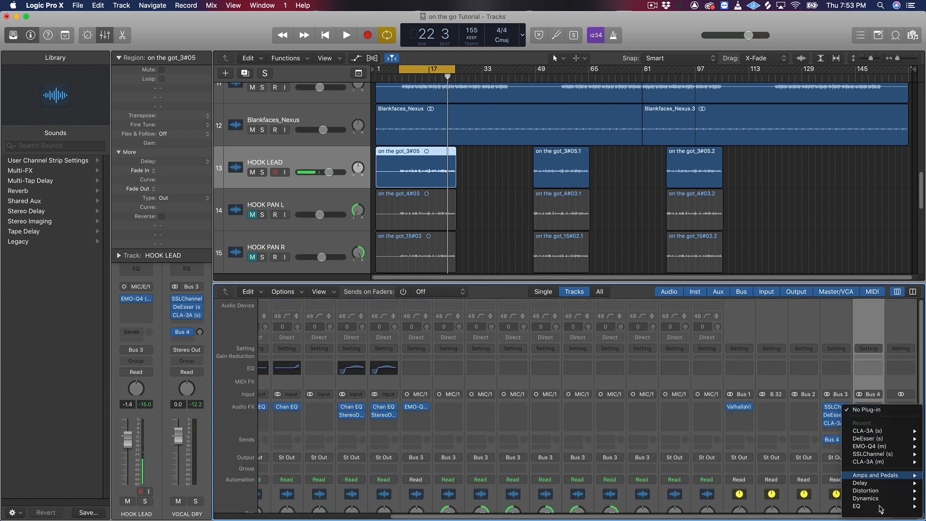
pyautogui.moveTo(887, 513)
pyautogui.moveTo(795, 514)
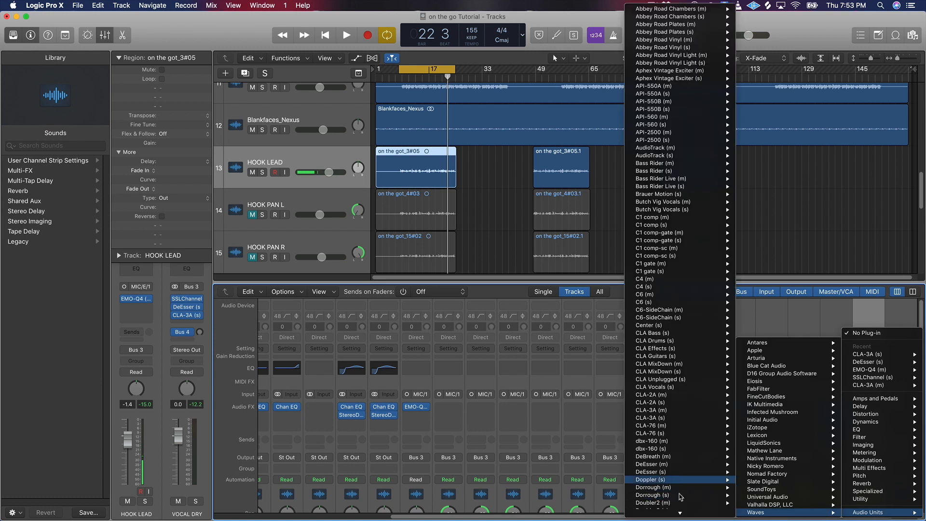
pyautogui.moveTo(681, 515)
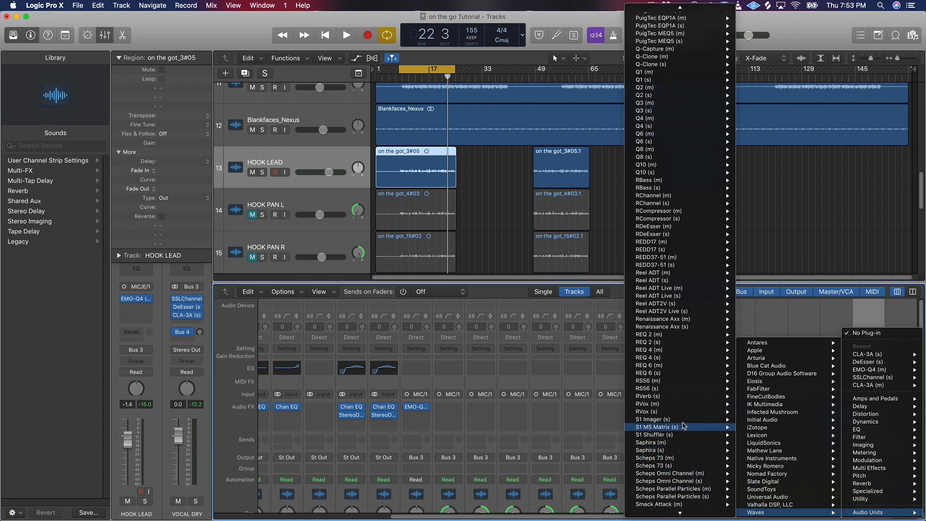
pyautogui.moveTo(684, 399)
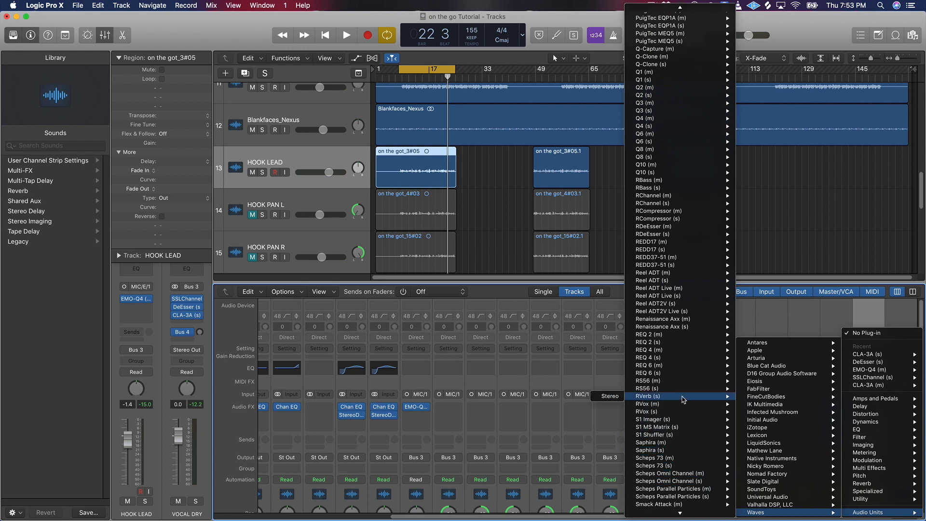
pyautogui.click(606, 396)
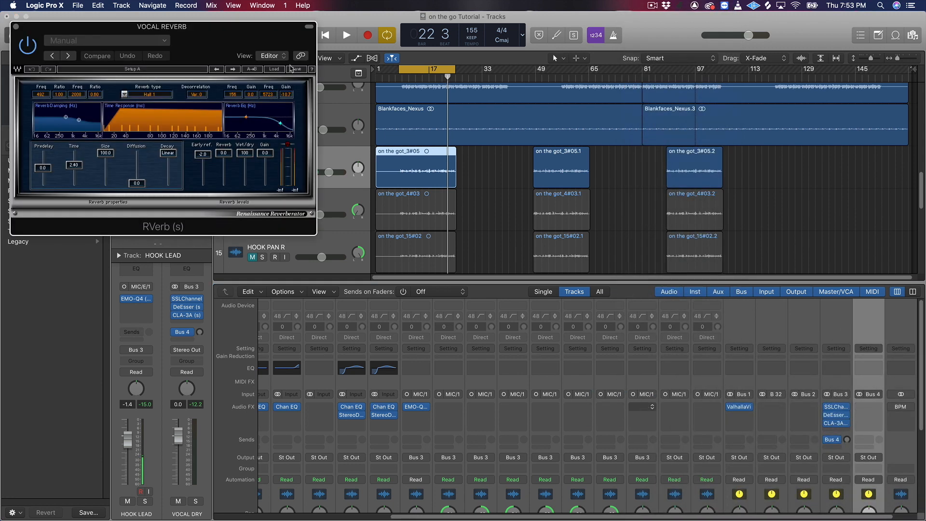
pyautogui.moveTo(231, 27); pyautogui.dragTo(527, 140)
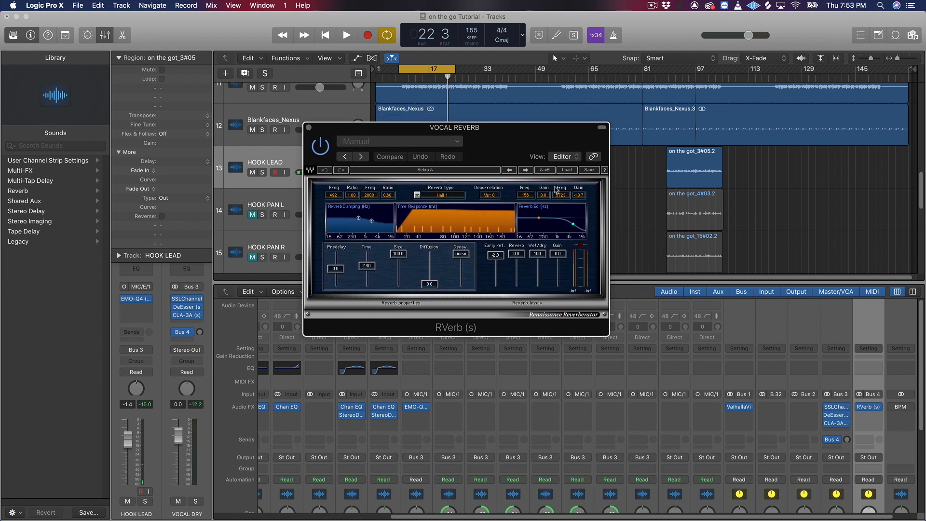
# Load the Vocal Plate factory preset in RVerb and adjust the predelay to about 28.6
pyautogui.click(566, 170)
pyautogui.moveTo(602, 254)
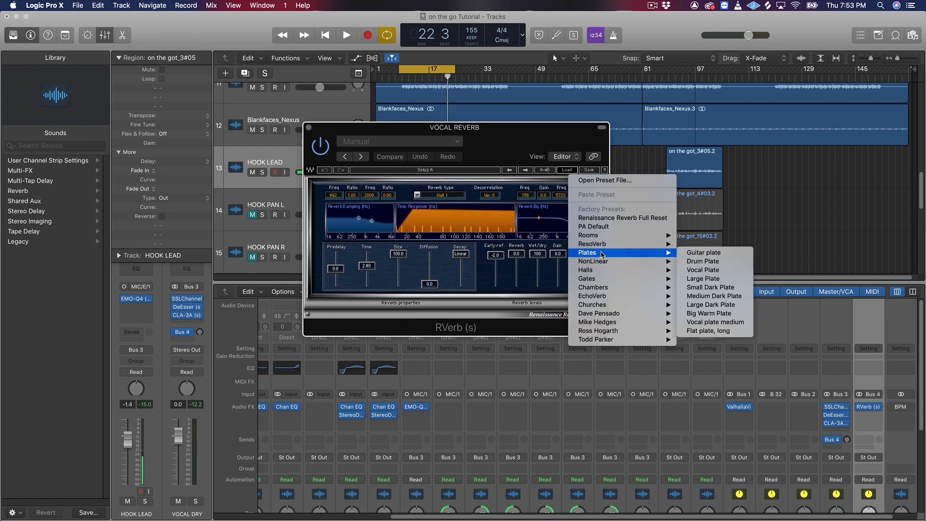
pyautogui.click(712, 271)
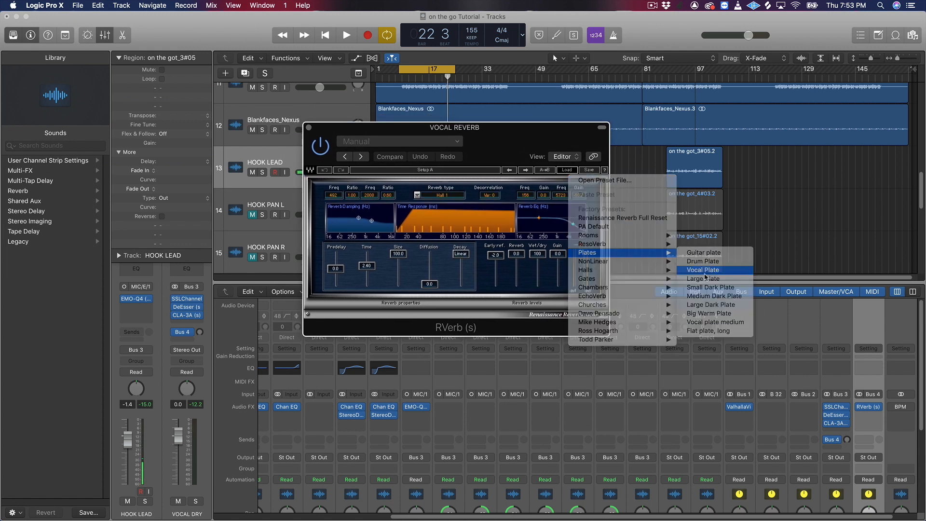
pyautogui.moveTo(336, 265); pyautogui.dragTo(336, 266)
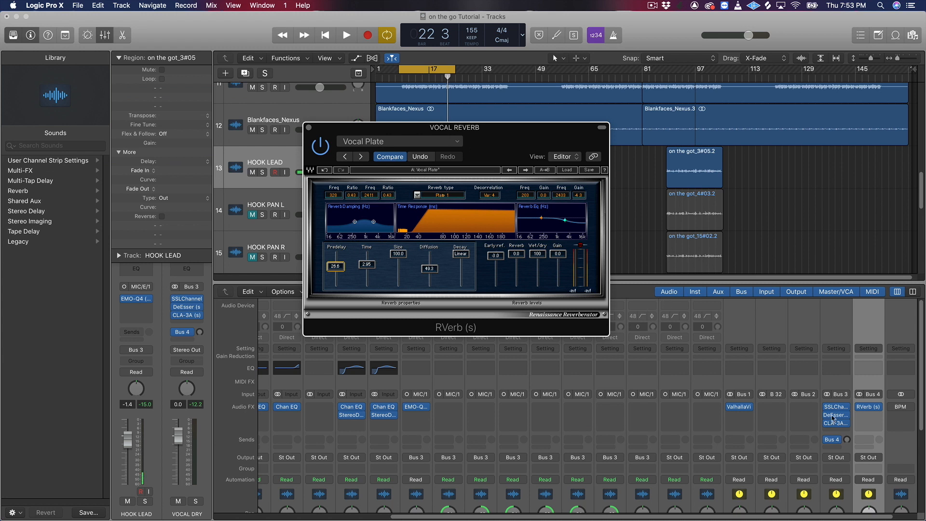
# Bring the Bus 4 send on the VOCAL DRY channel up to its default level to feed VOCAL REVERB
pyautogui.scroll(-5, 849, 427)
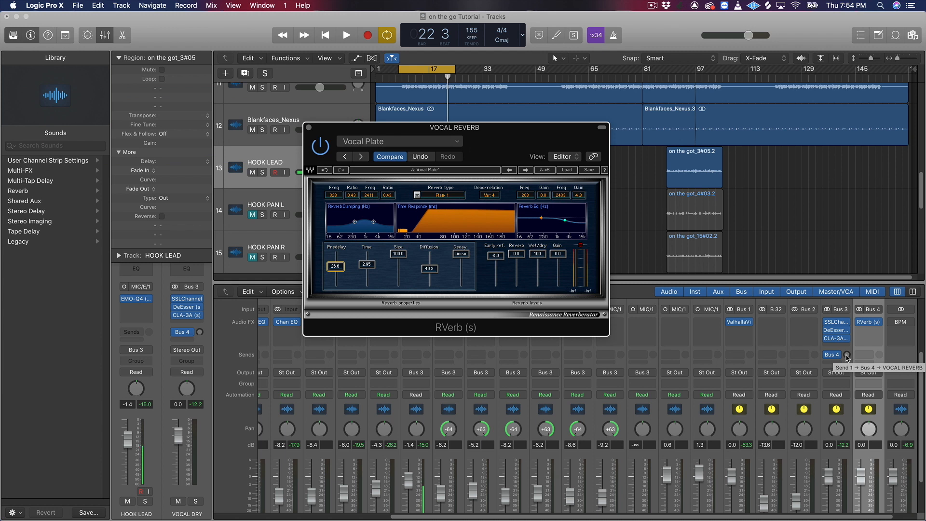
pyautogui.keyDown('alt'); pyautogui.click(848, 355); pyautogui.keyUp('alt')
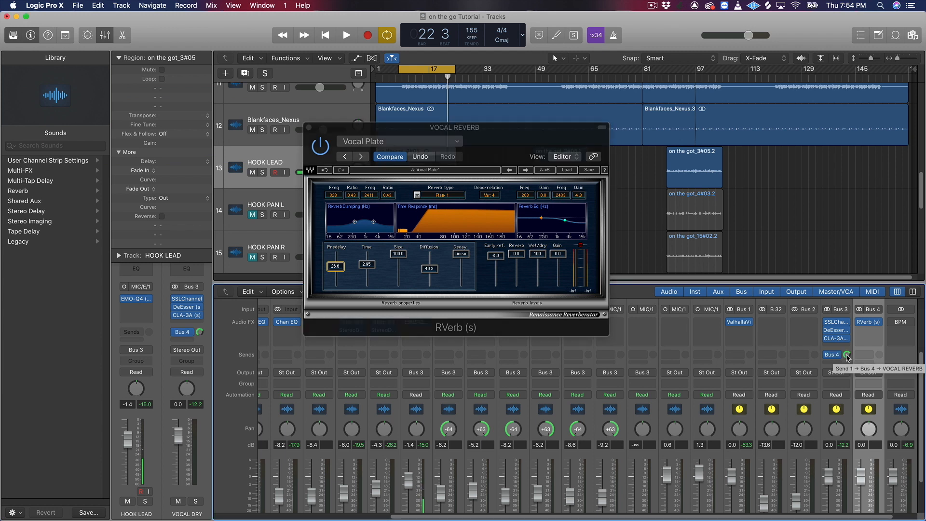
# Lower the VOCAL REVERB fader to -11.8 dB during playback, briefly soloing HOOK LEAD to judge the reverb level
pyautogui.scroll(-3, 868, 446)
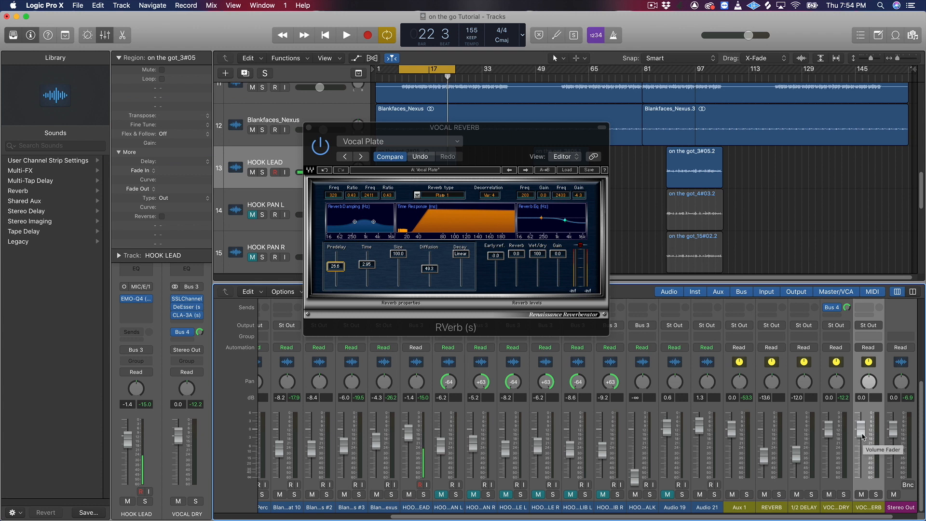
pyautogui.press('space')
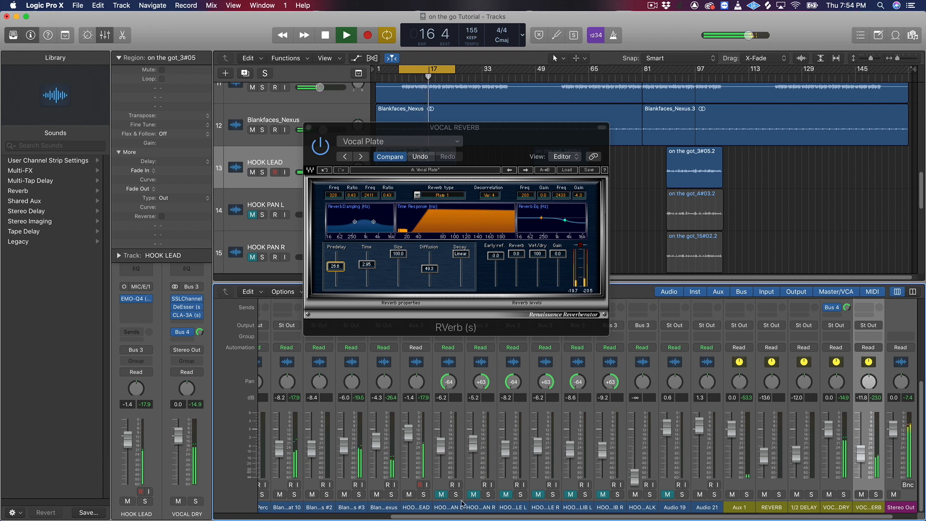
pyautogui.click(424, 495)
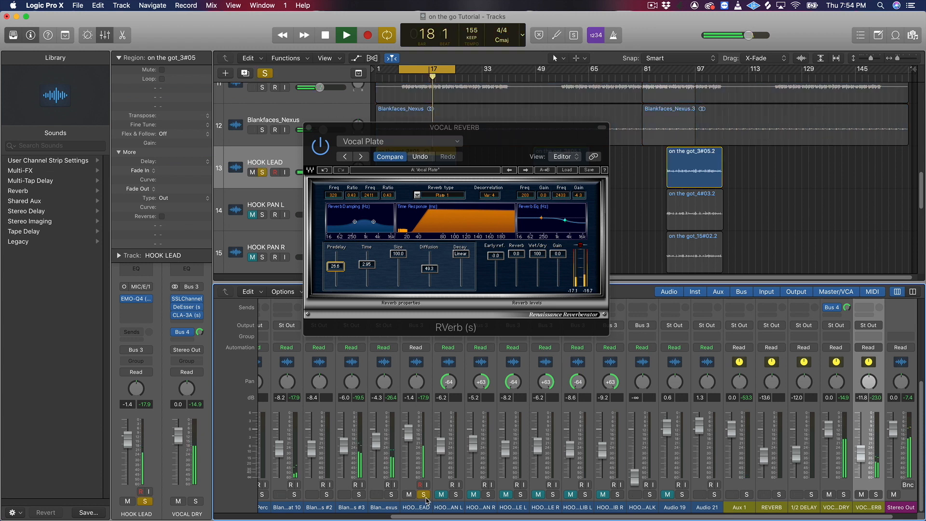
pyautogui.click(424, 495)
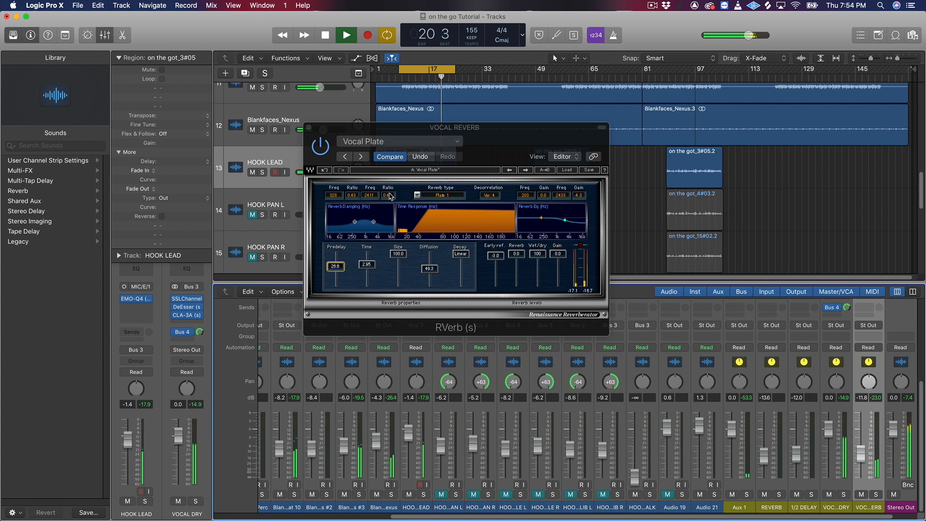
pyautogui.press('space')
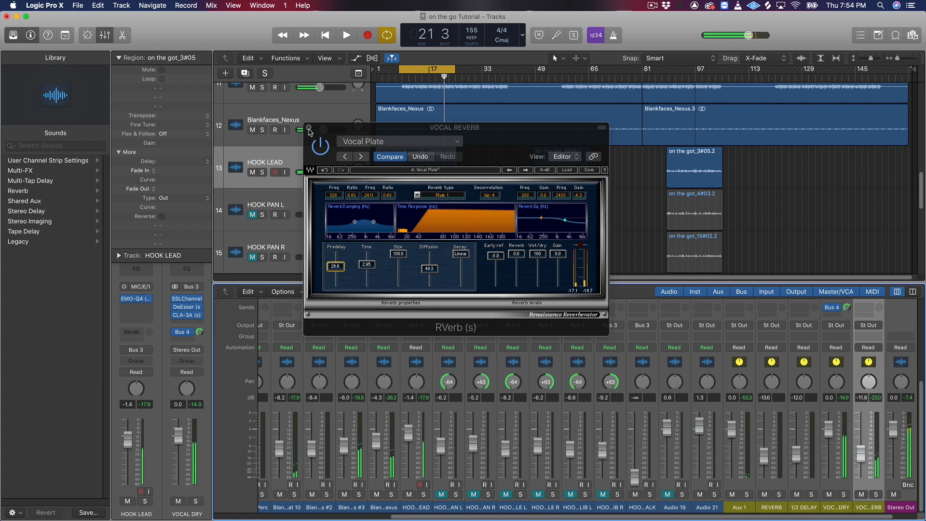
pyautogui.click(309, 128)
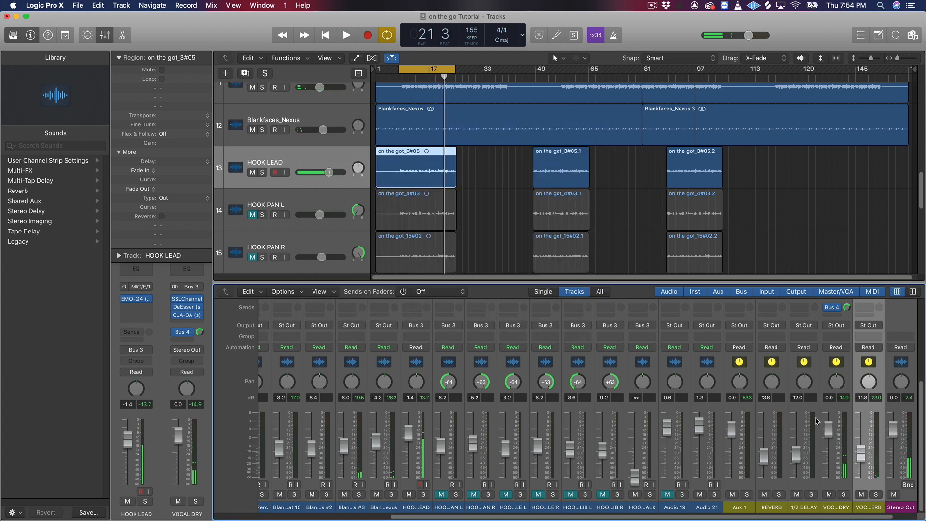
# Insert the Waves EMO-Q4 (s) stereo equalizer before RVerb on the VOCAL REVERB channel and move its window toward the middle of the screen
pyautogui.scroll(5, 820, 423)
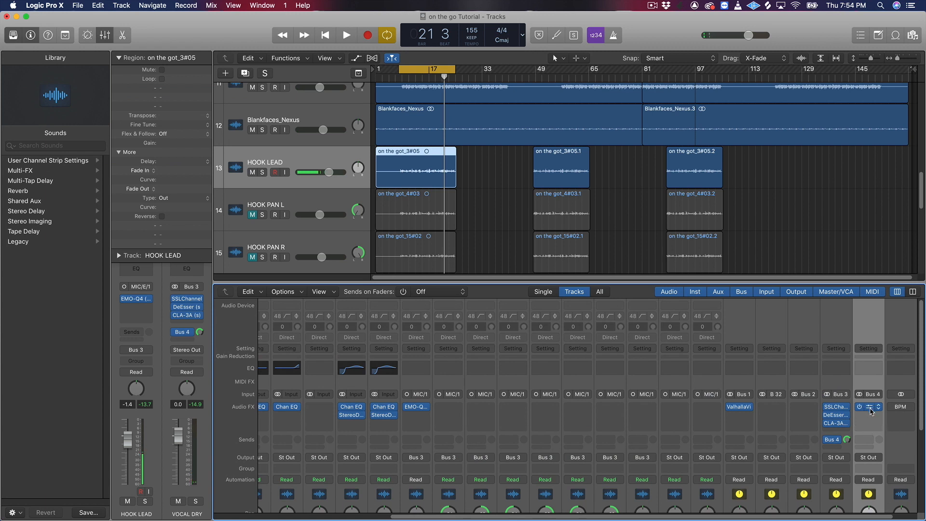
pyautogui.moveTo(871, 409); pyautogui.dragTo(872, 417)
pyautogui.click(879, 409)
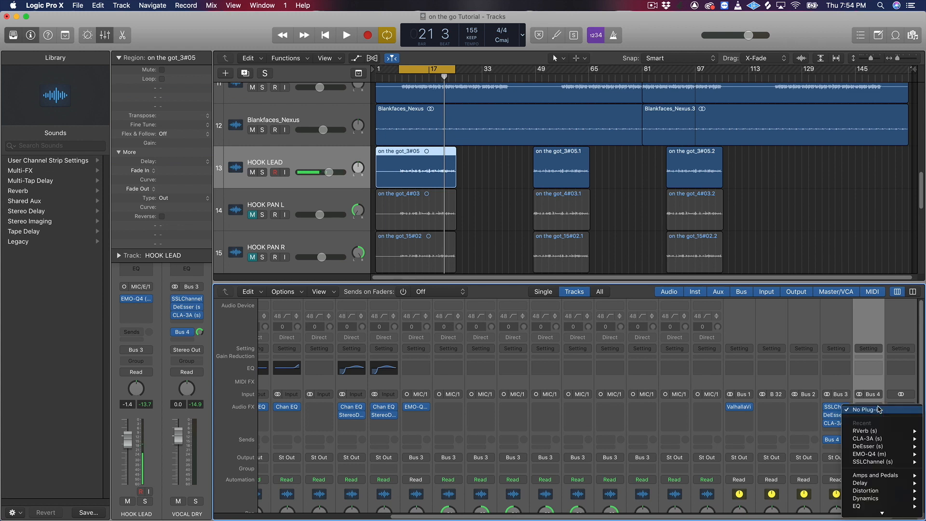
pyautogui.moveTo(886, 441)
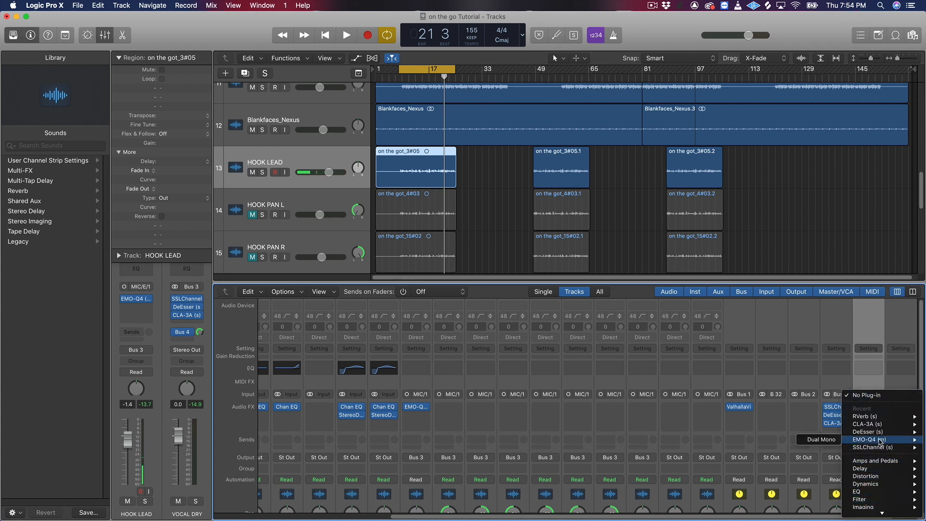
pyautogui.moveTo(889, 515)
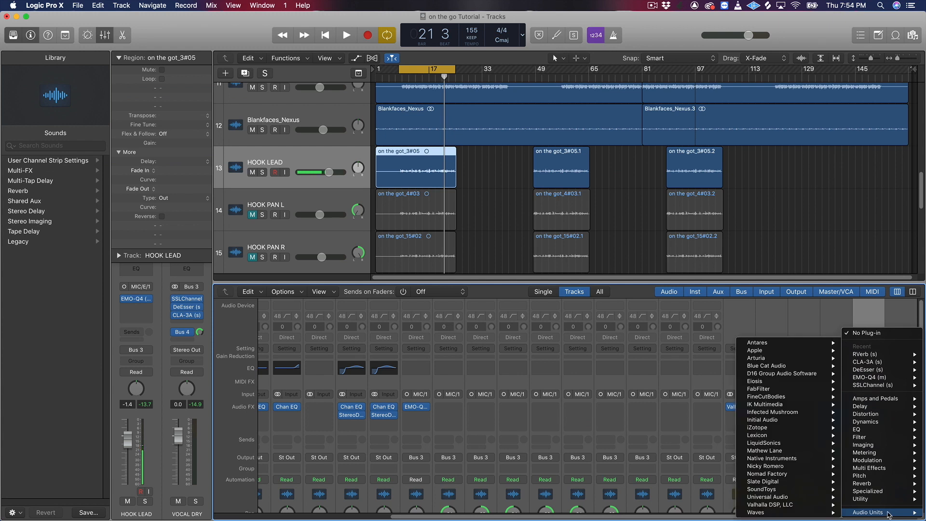
pyautogui.moveTo(806, 513)
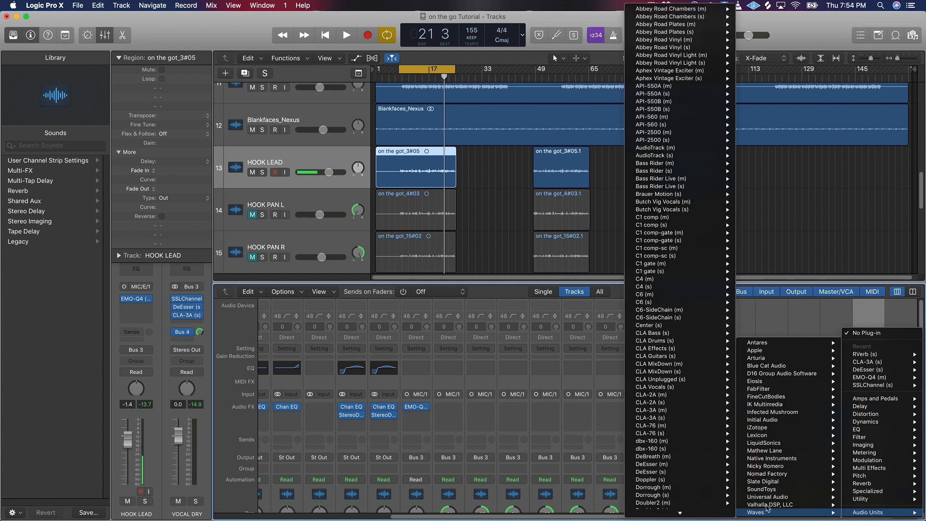
pyautogui.scroll(-10, 685, 463)
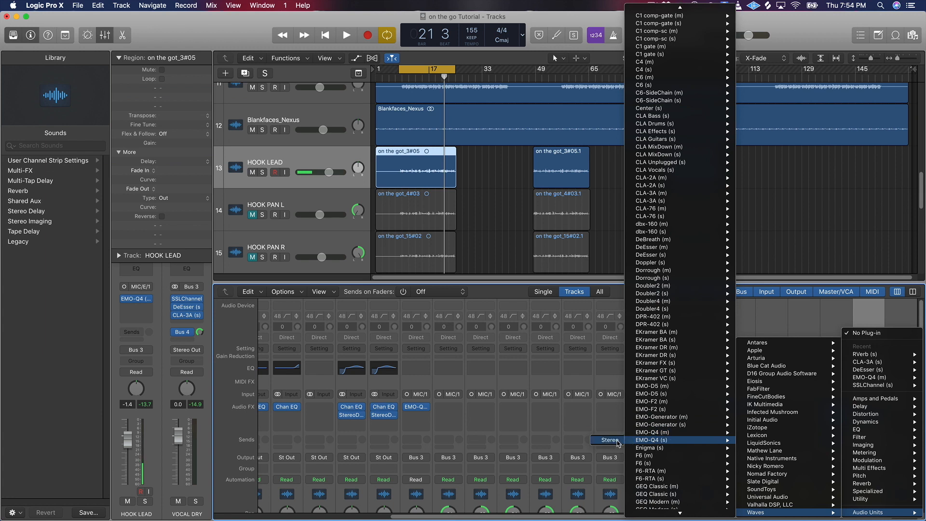
pyautogui.click(617, 441)
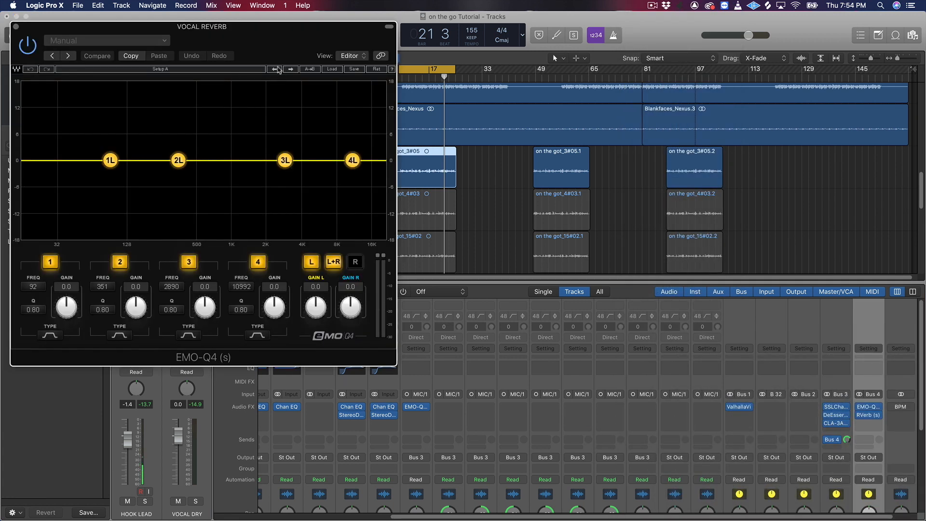
pyautogui.moveTo(289, 56); pyautogui.dragTo(565, 155)
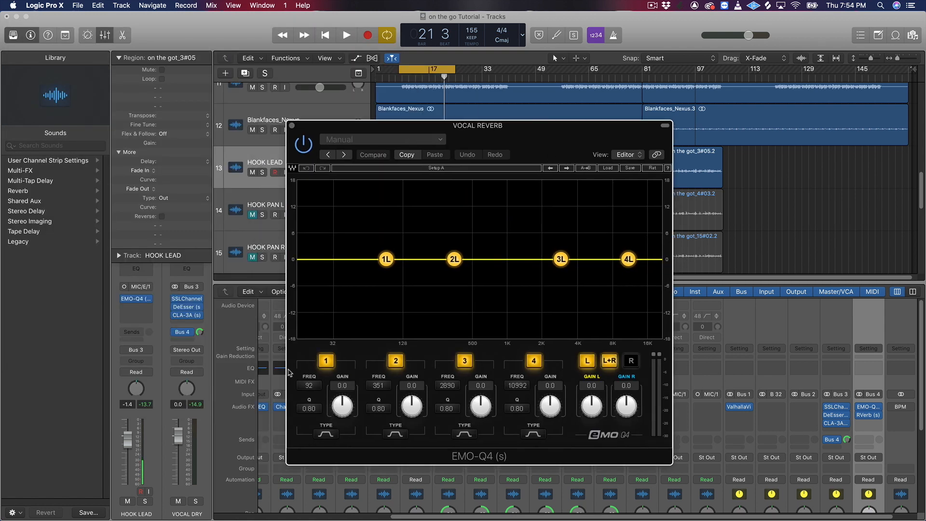
# Change EMO-Q4 band 1 to a high-pass filter at 502 Hz and close the plug-in window during playback
pyautogui.click(326, 435)
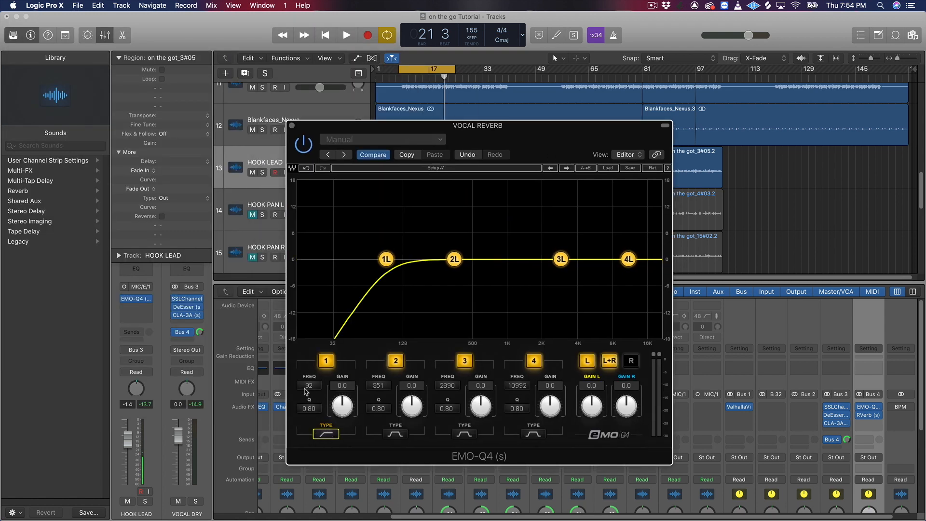
pyautogui.moveTo(305, 388); pyautogui.dragTo(357, 388)
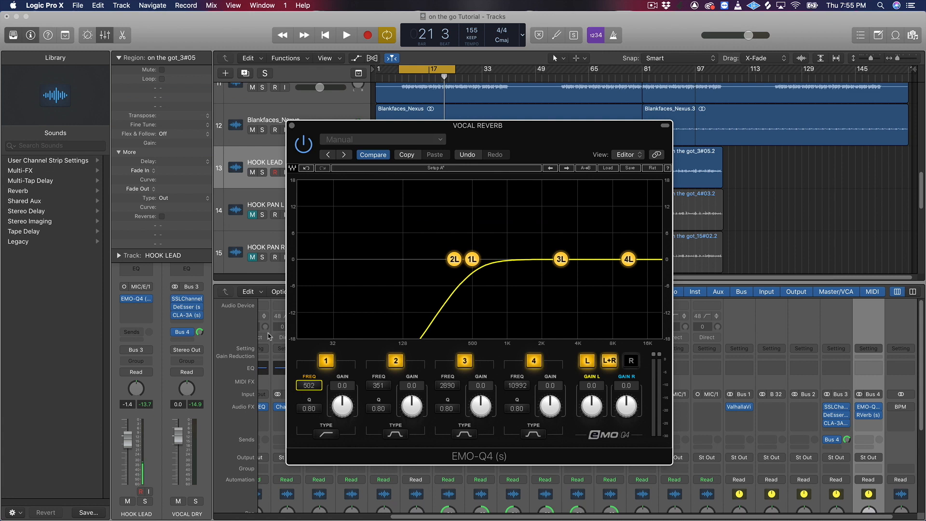
pyautogui.press('space')
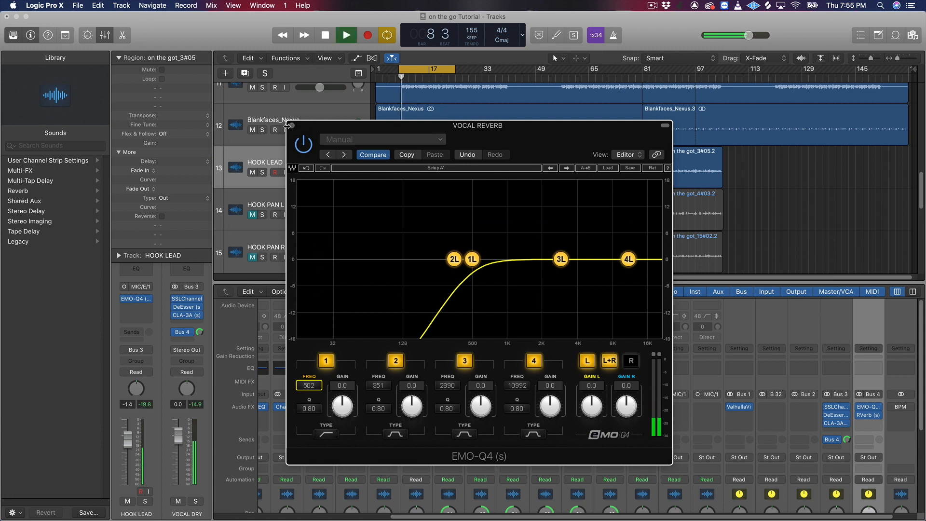
pyautogui.press('super+w')
# Adjust the HOOK LEAD fader to -1.7 dB while the hook plays, and stop playback
pyautogui.scroll(-8, 409, 439)
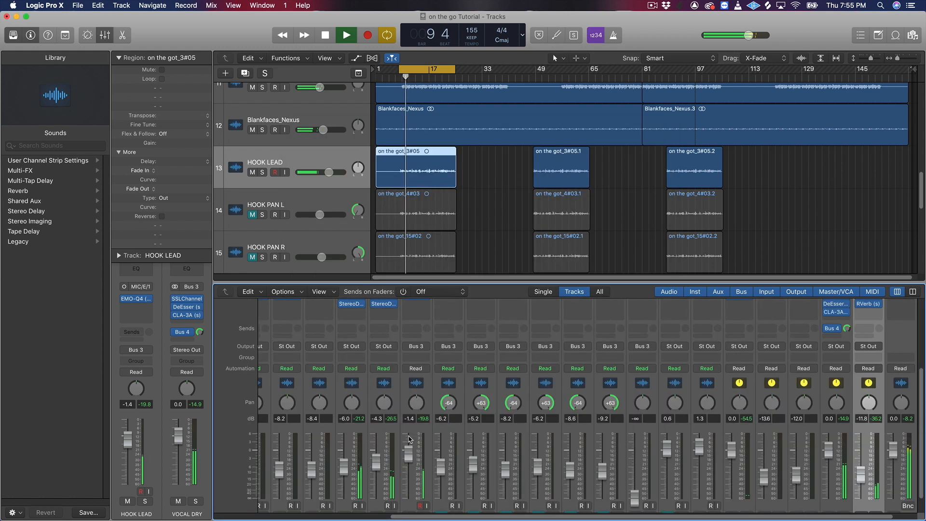
pyautogui.moveTo(406, 440); pyautogui.dragTo(408, 443)
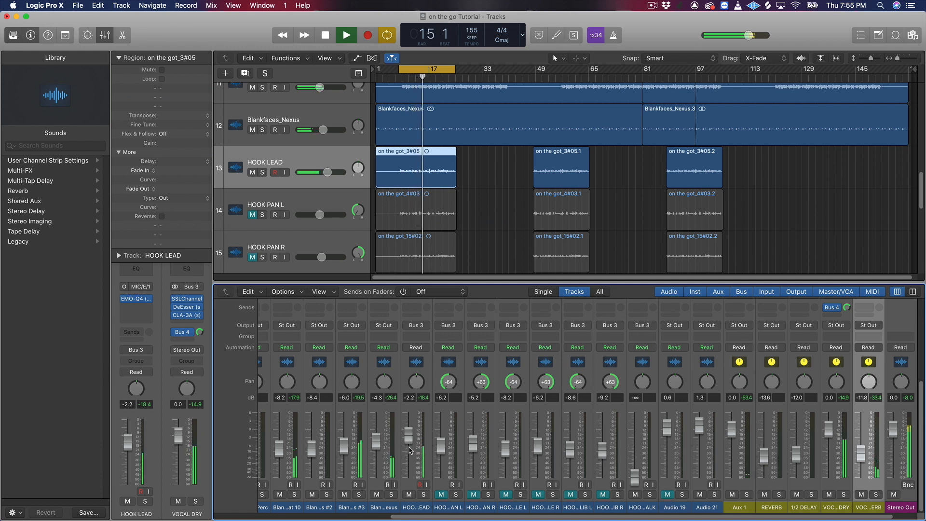
pyautogui.moveTo(408, 443); pyautogui.dragTo(408, 440)
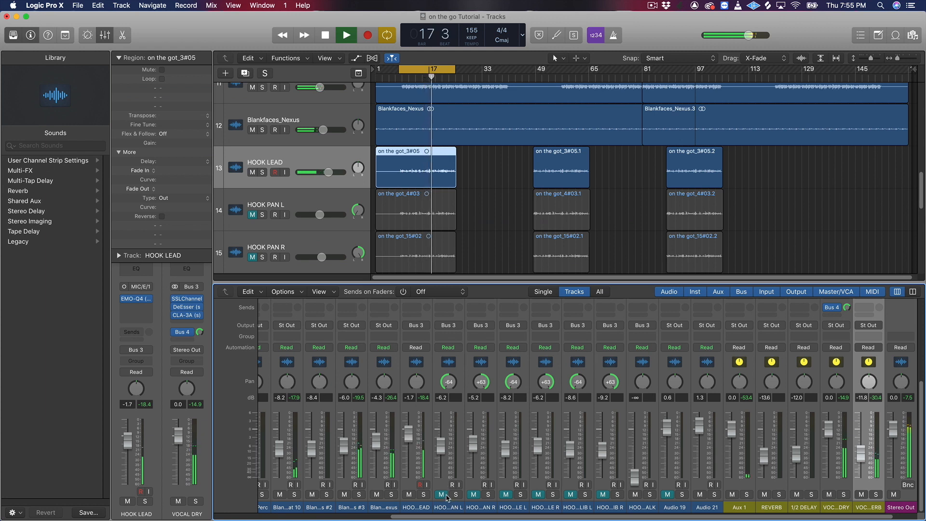
pyautogui.press('space')
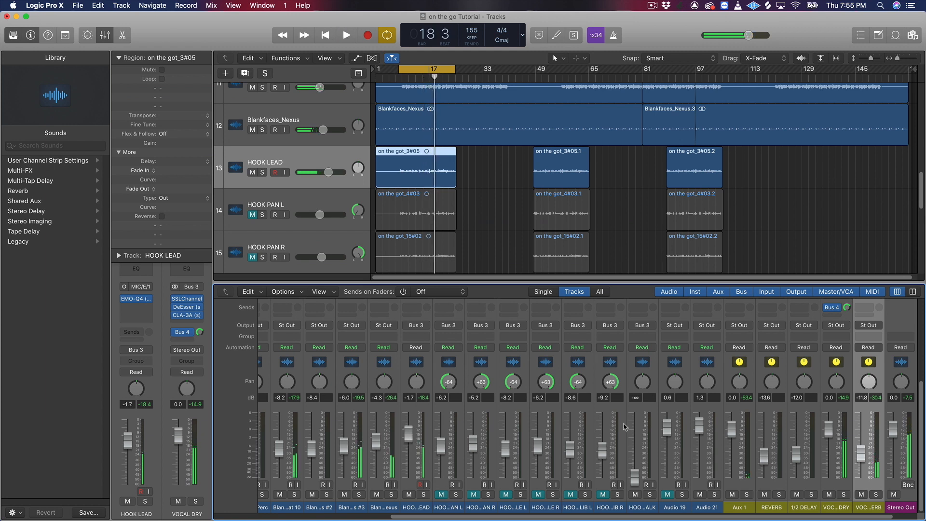
# Insert the Waves API-550B (m) mono equalizer after EMO-Q4 on the HOOK LEAD channel and move its window toward the middle of the screen
pyautogui.scroll(4, 724, 437)
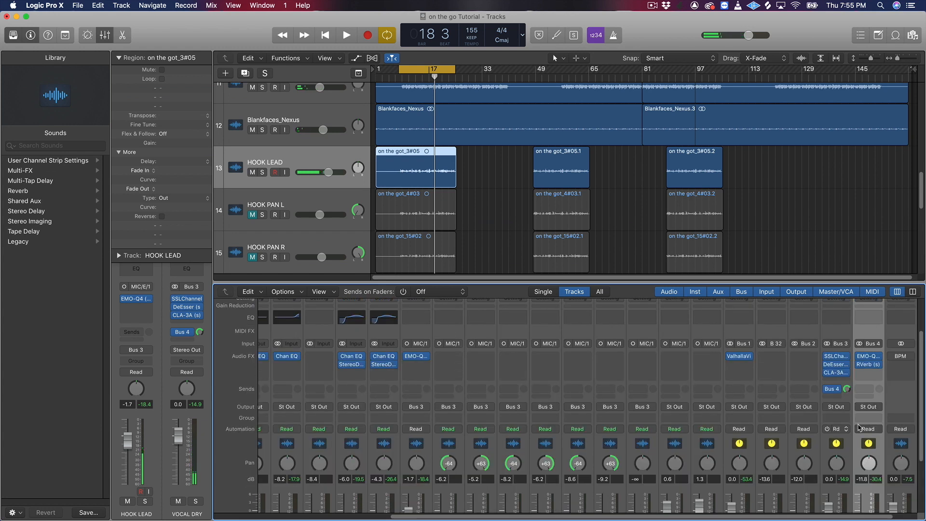
pyautogui.scroll(3, 414, 402)
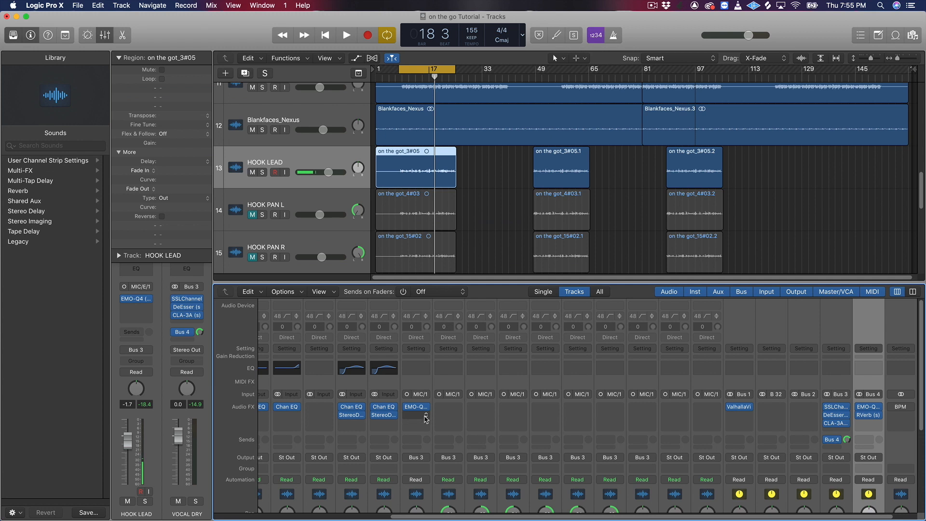
pyautogui.scroll(-5, 425, 429)
pyautogui.scroll(5, 415, 429)
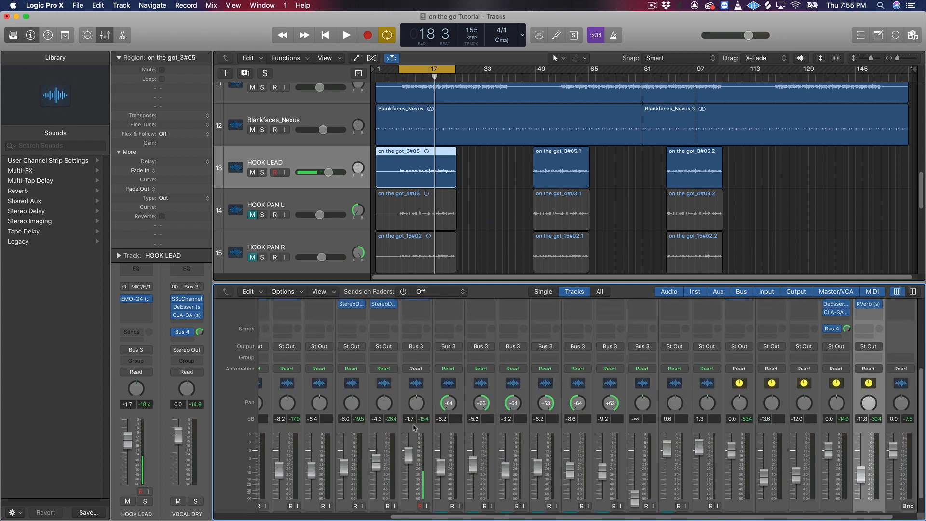
pyautogui.scroll(-5, 419, 415)
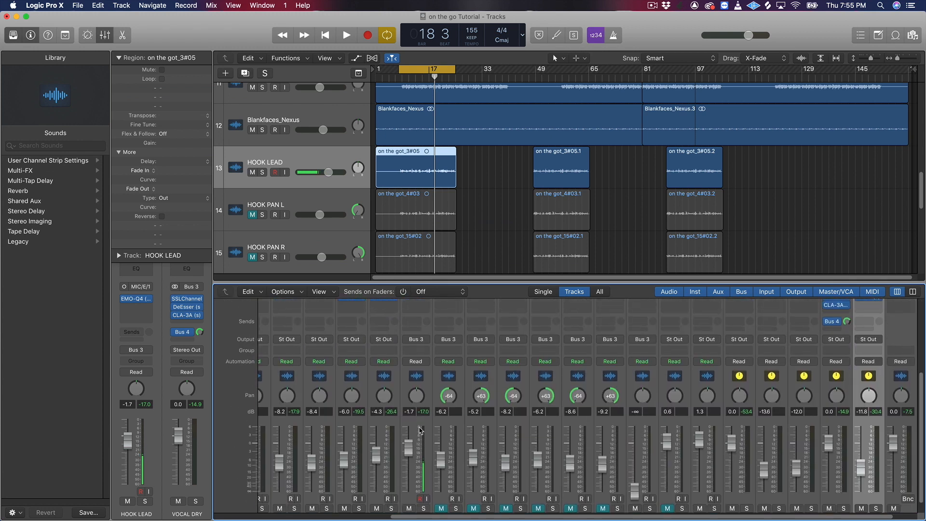
pyautogui.scroll(2, 419, 431)
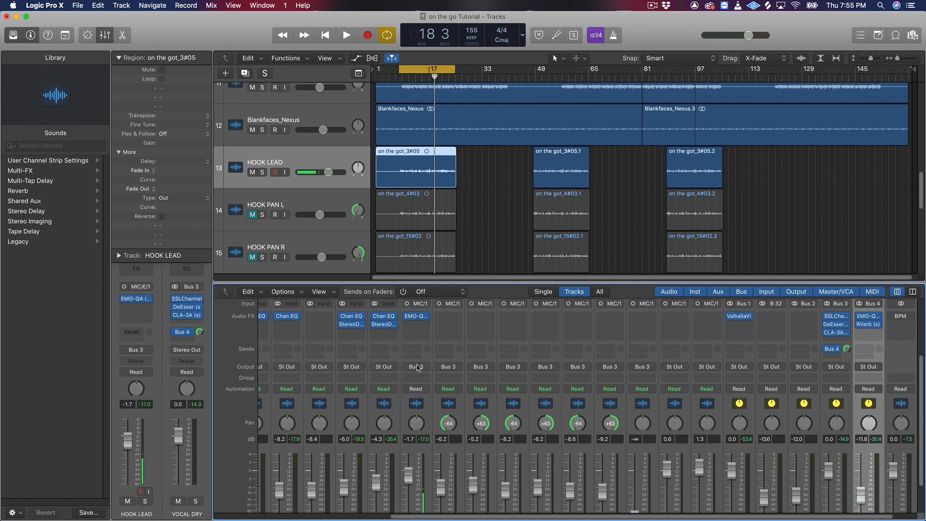
pyautogui.click(426, 326)
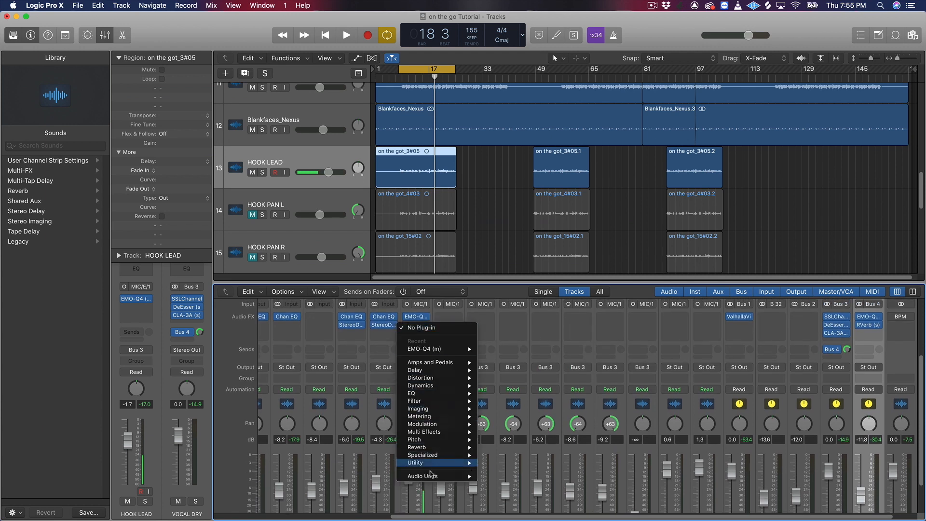
pyautogui.moveTo(429, 478)
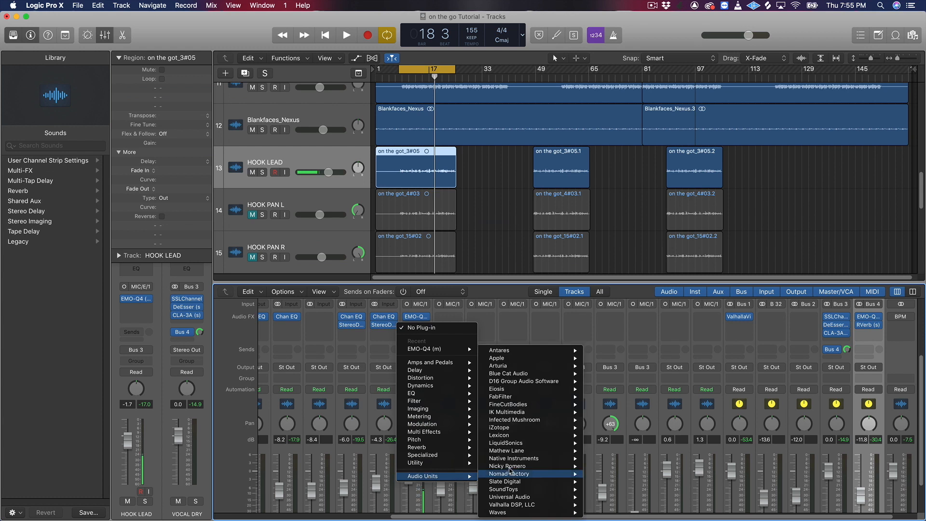
pyautogui.moveTo(506, 512)
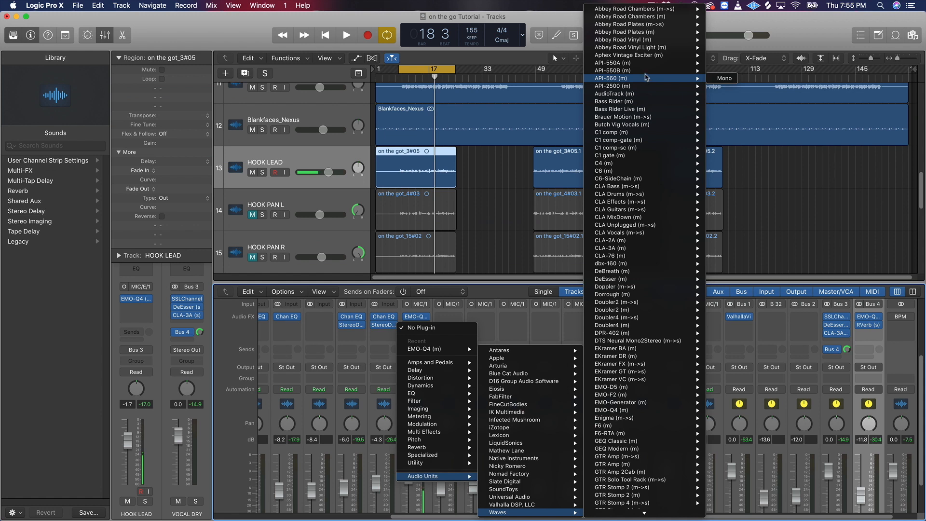
pyautogui.click(649, 73)
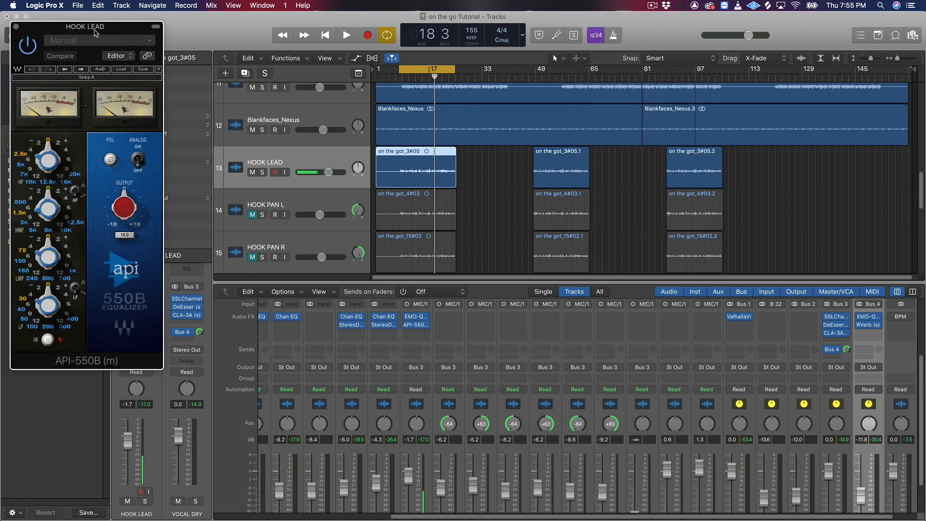
pyautogui.moveTo(95, 33); pyautogui.dragTo(486, 168)
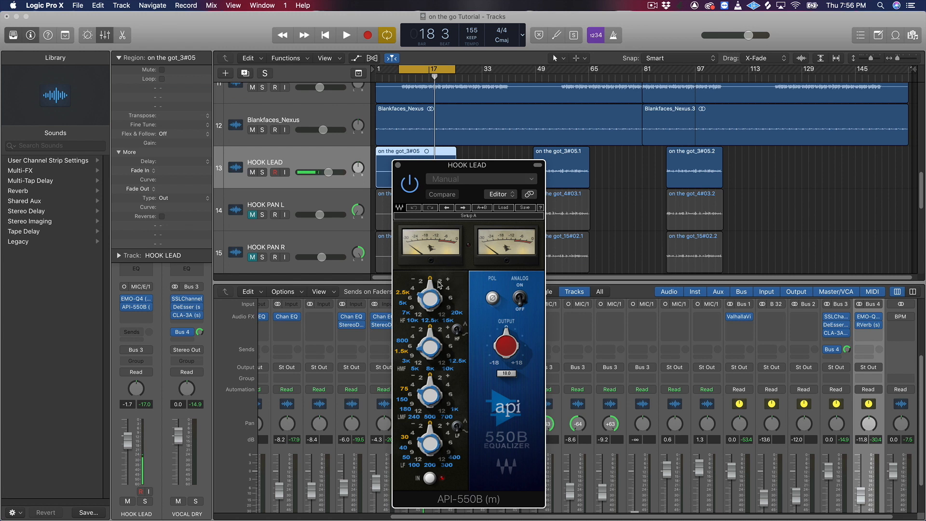
# Boost the API-550B's HF band gain to about +4 dB on HOOK LEAD during playback and move the plug-in window off the mixer faders
pyautogui.press('space')
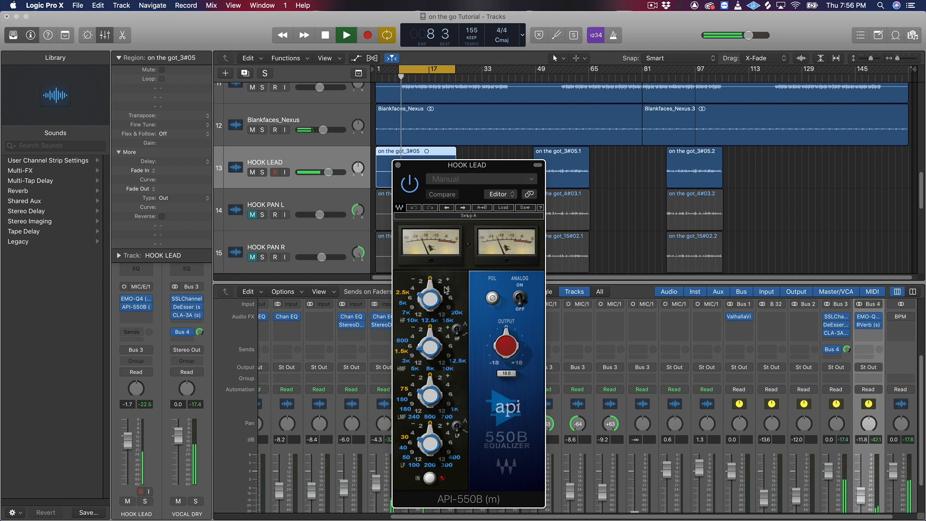
pyautogui.moveTo(440, 283); pyautogui.dragTo(447, 291)
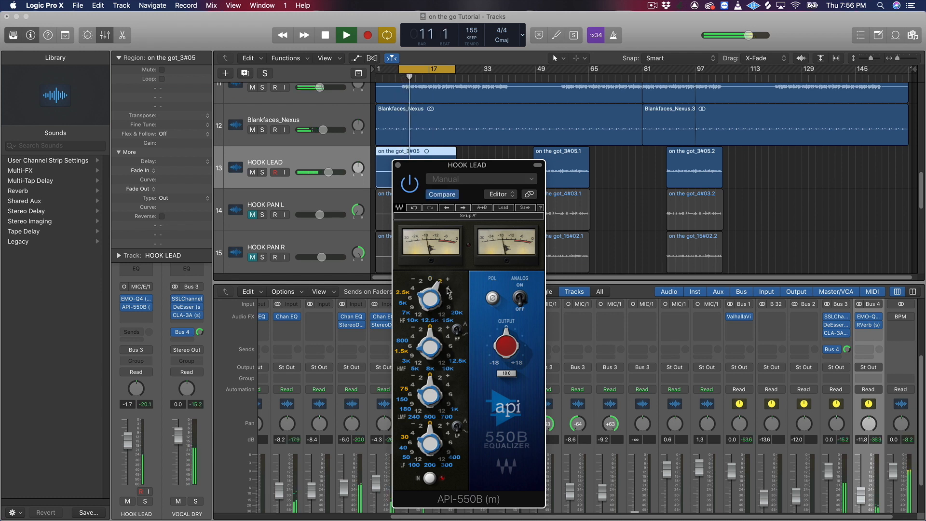
pyautogui.click(447, 288)
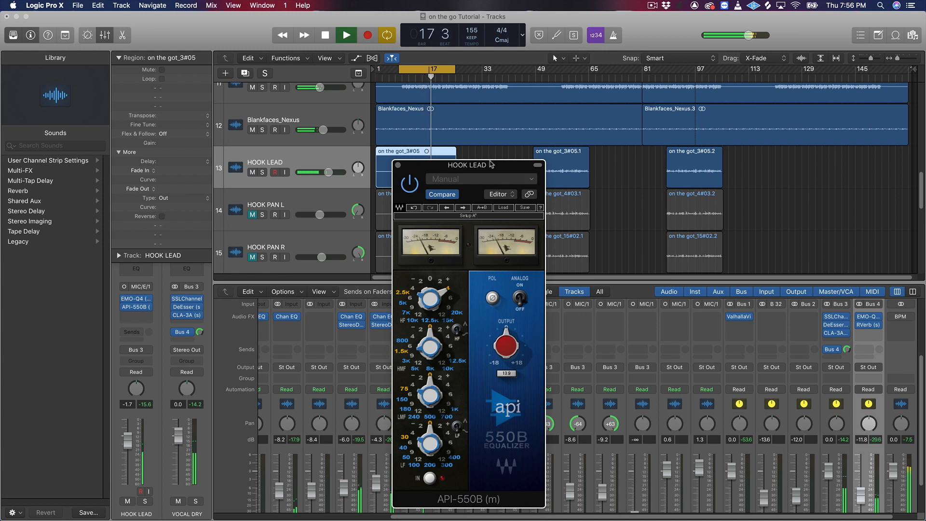
pyautogui.moveTo(471, 162); pyautogui.dragTo(253, 112)
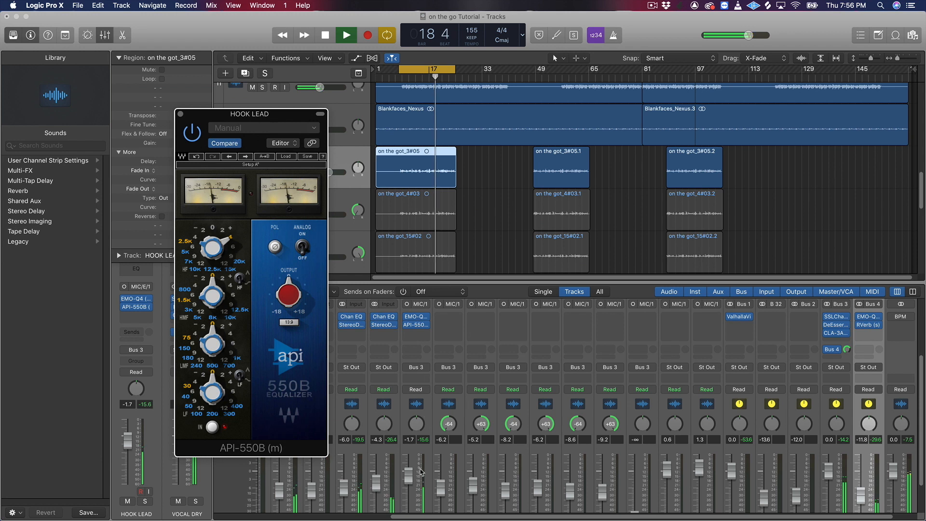
# Lower the HOOK LEAD fader to -2.4 dB while the hook plays, and stop playback
pyautogui.scroll(-3, 426, 437)
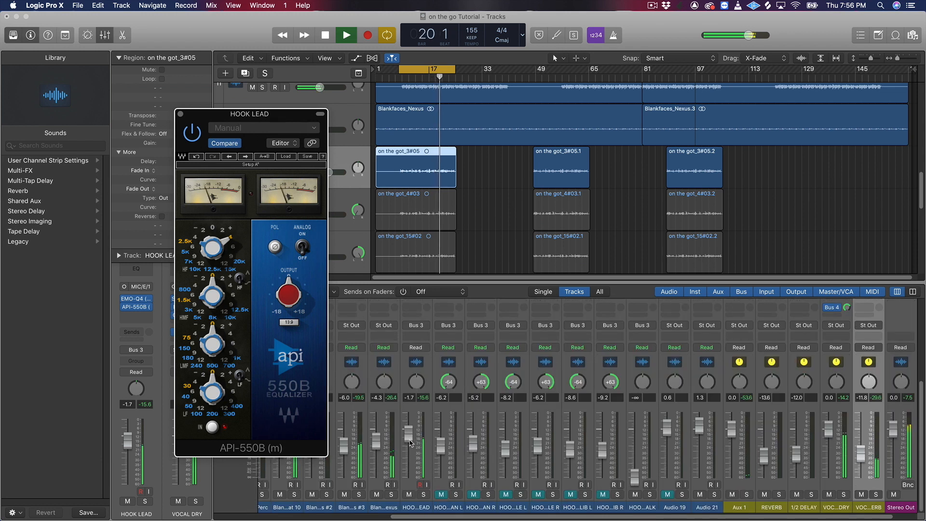
pyautogui.moveTo(409, 441); pyautogui.dragTo(412, 447)
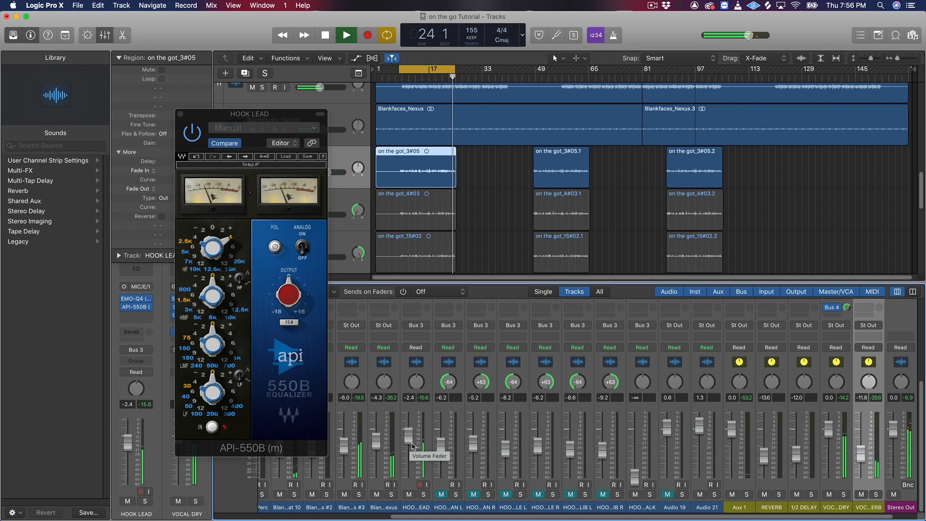
pyautogui.press('space')
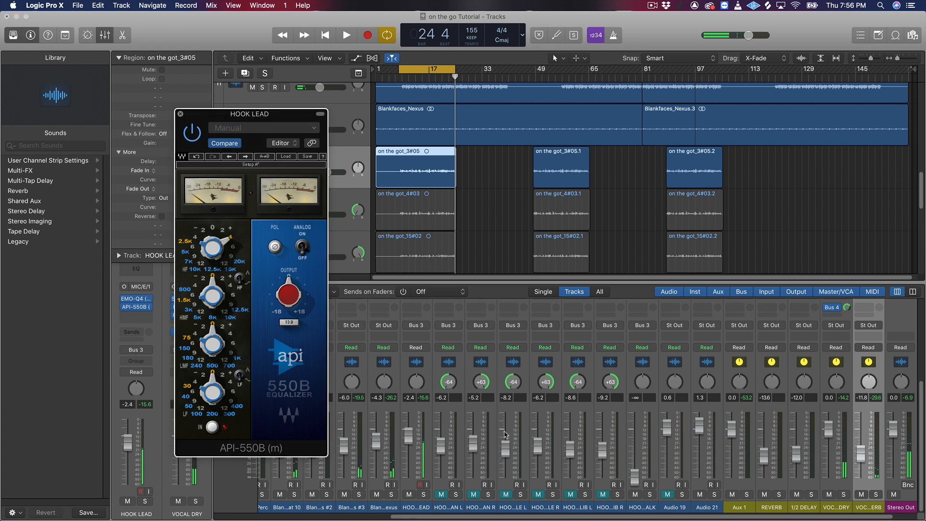
# Add a second send on the VOCAL DRY channel to Bus 2 (1/2 DELAY) and turn up its send level
pyautogui.scroll(3, 456, 419)
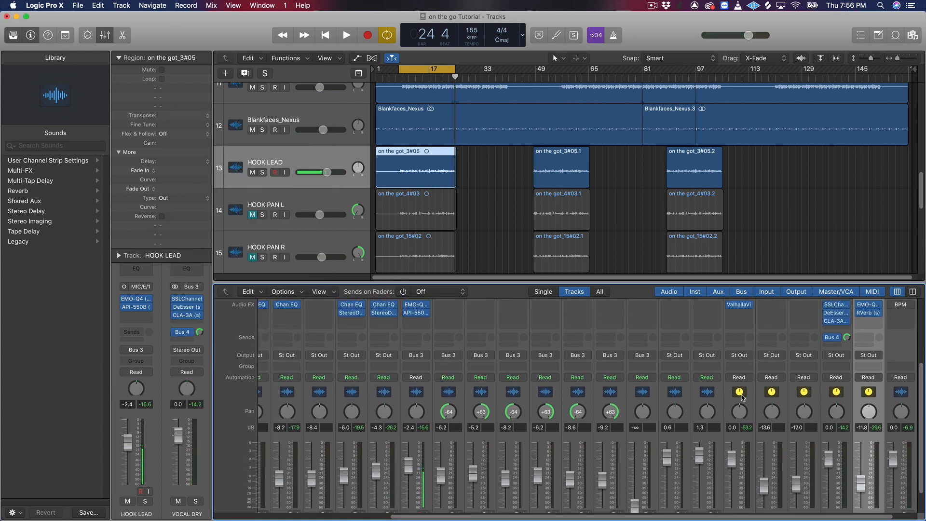
pyautogui.scroll(2, 842, 376)
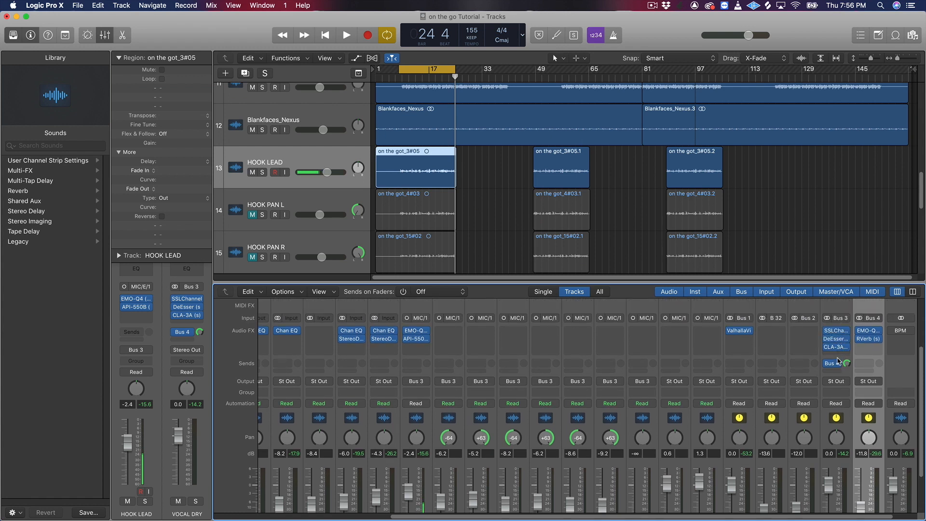
pyautogui.click(840, 372)
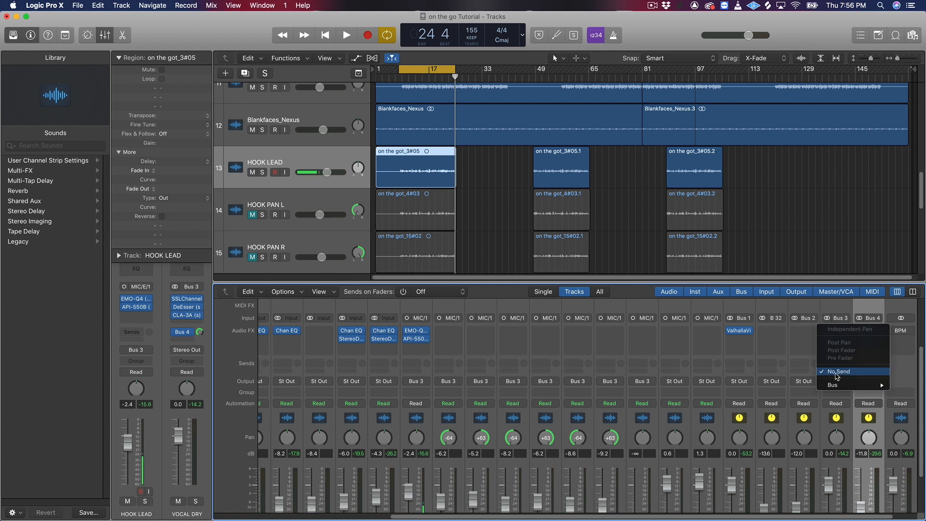
pyautogui.moveTo(842, 389)
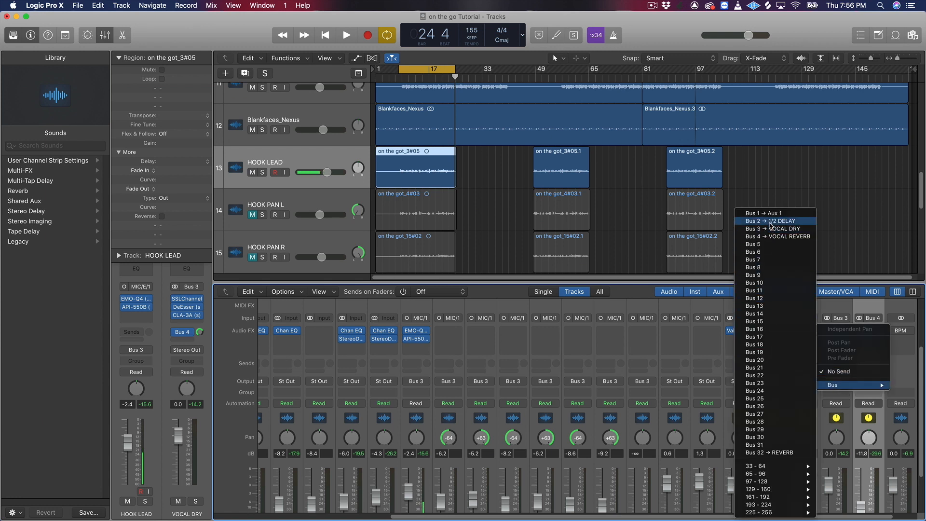
pyautogui.click(777, 236)
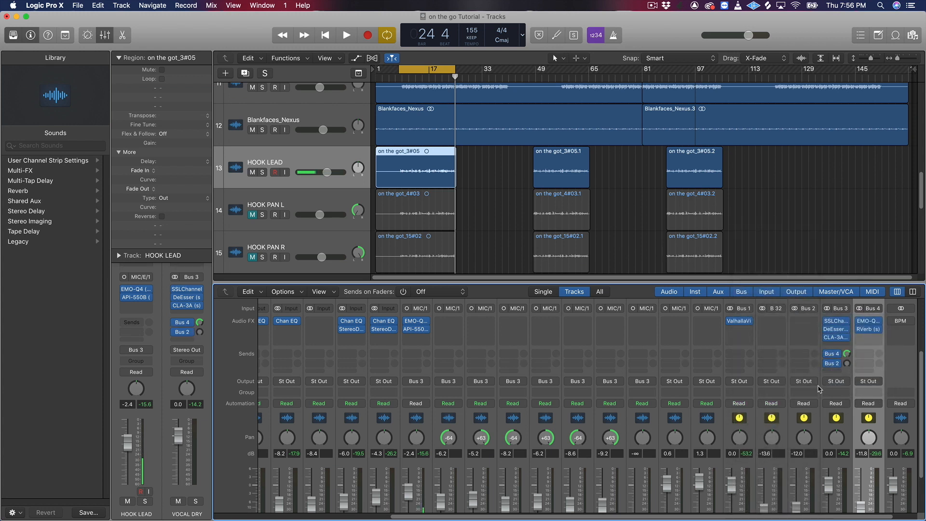
pyautogui.scroll(-3, 795, 393)
pyautogui.scroll(6, 796, 394)
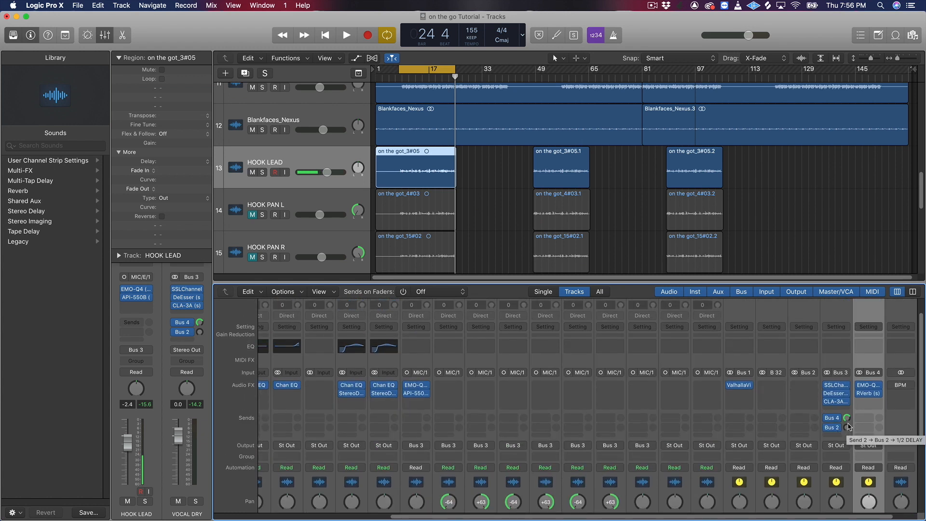
# Insert the Waves H-Delay (s) stereo delay on the 1/2 DELAY aux and move its window toward the middle of the screen
pyautogui.click(813, 385)
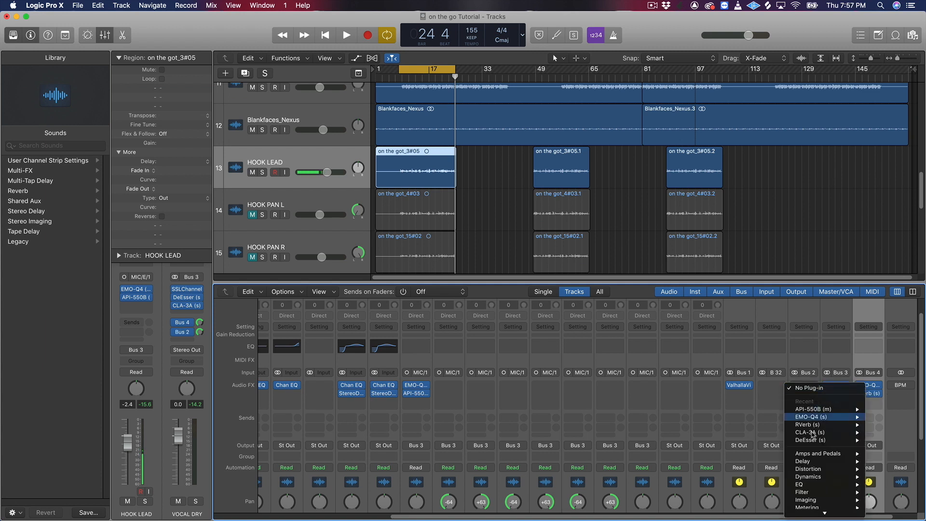
pyautogui.moveTo(823, 510)
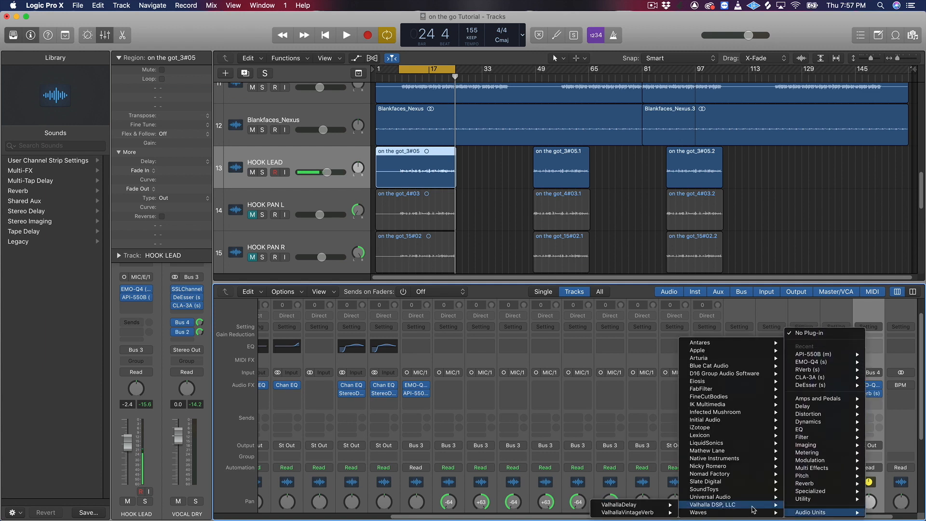
pyautogui.moveTo(751, 513)
pyautogui.moveTo(627, 514)
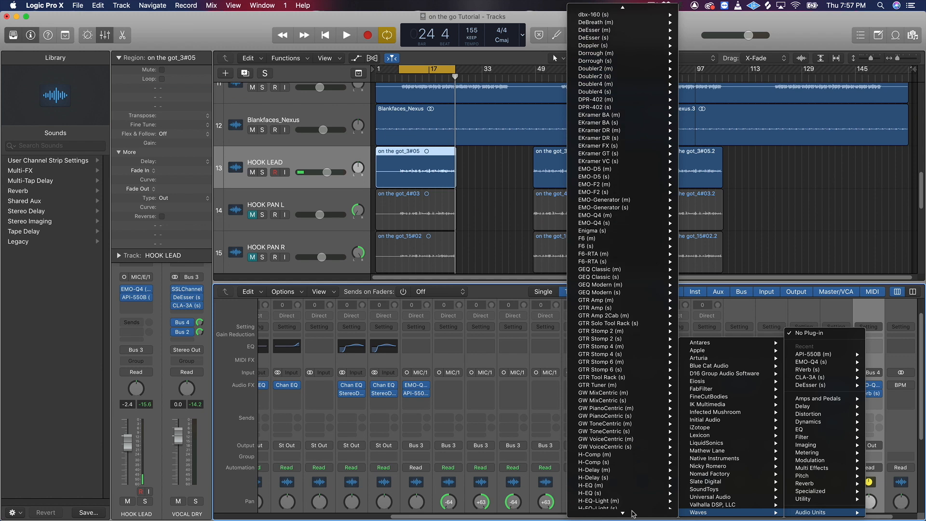
pyautogui.click(626, 456)
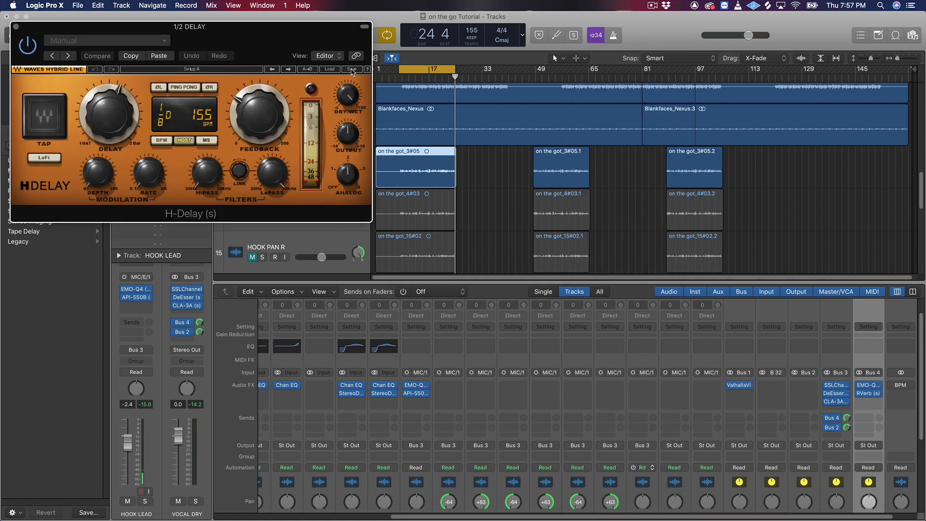
pyautogui.moveTo(268, 40); pyautogui.dragTo(600, 272)
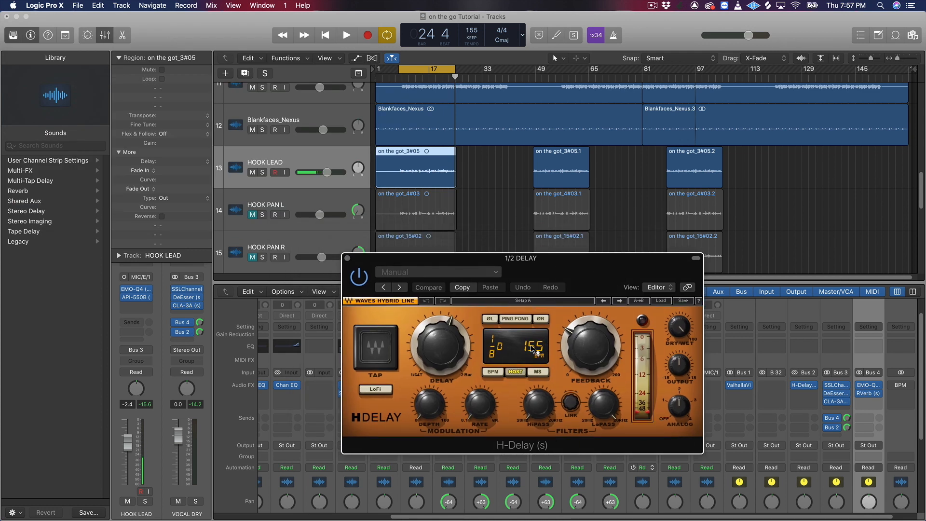
# Switch H-Delay to BPM sync and set its delay time to a straight 1/2 note
pyautogui.click(492, 372)
pyautogui.moveTo(496, 348)
pyautogui.mouseDown()
pyautogui.moveTo(496, 357)
pyautogui.moveTo(496, 338)
pyautogui.mouseUp()
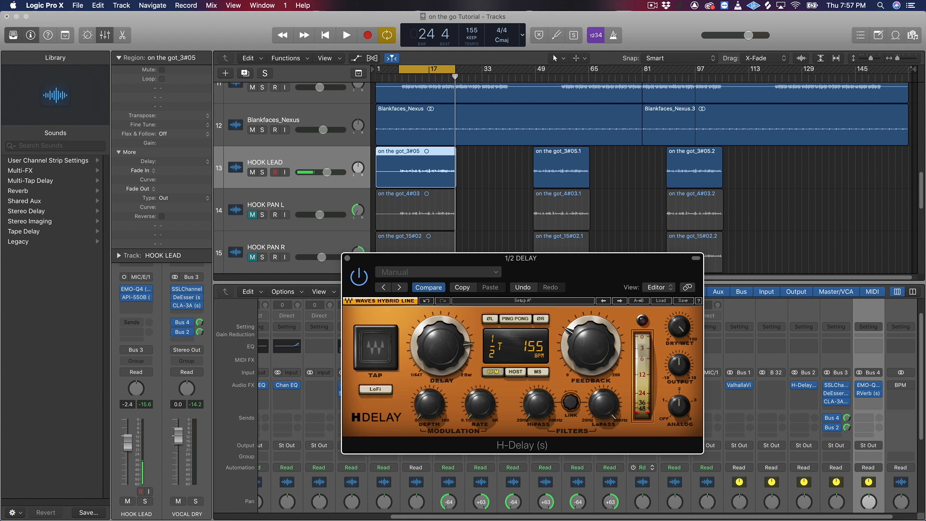
pyautogui.moveTo(441, 345); pyautogui.dragTo(441, 341)
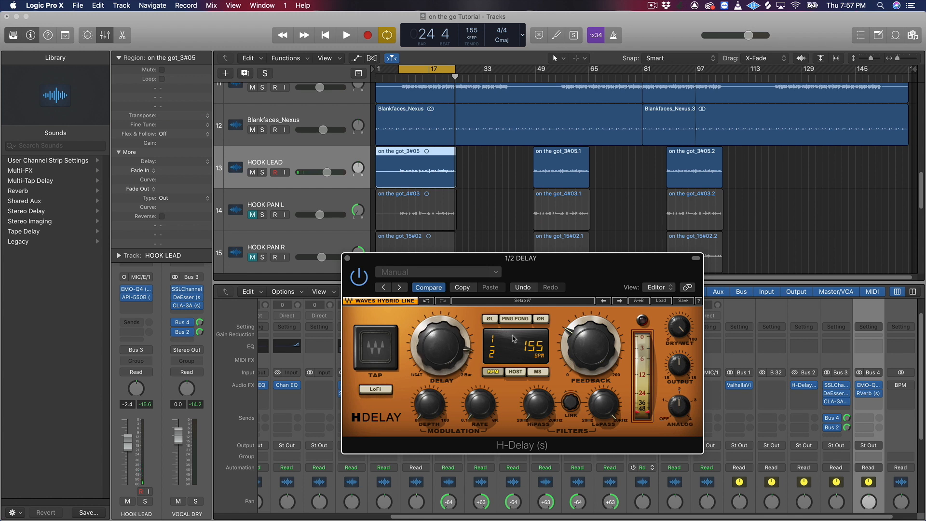
# Enable Ping Pong on H-Delay and adjust its high-pass and low-pass filters, analog character and dry/wet mix
pyautogui.click(514, 320)
pyautogui.moveTo(485, 393); pyautogui.dragTo(485, 395)
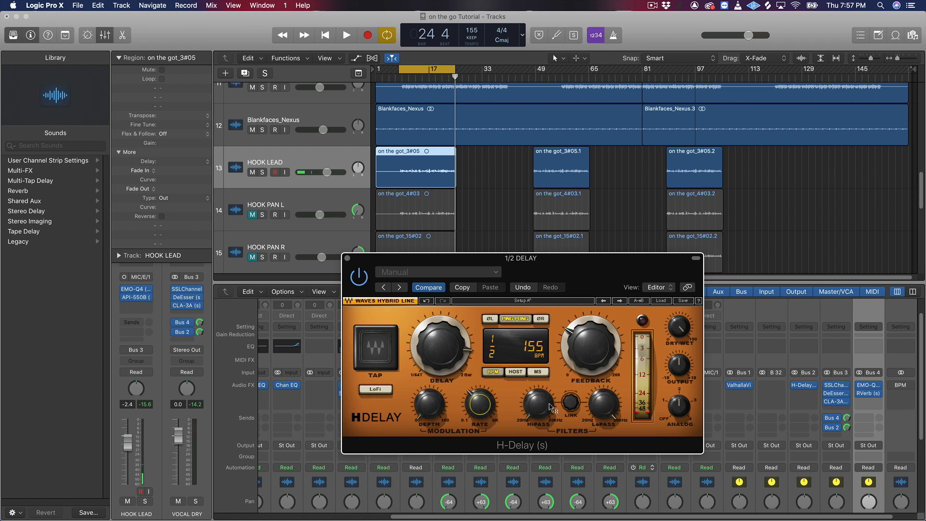
pyautogui.moveTo(552, 407); pyautogui.dragTo(552, 406)
pyautogui.click(616, 411)
pyautogui.click(677, 404)
pyautogui.click(684, 329)
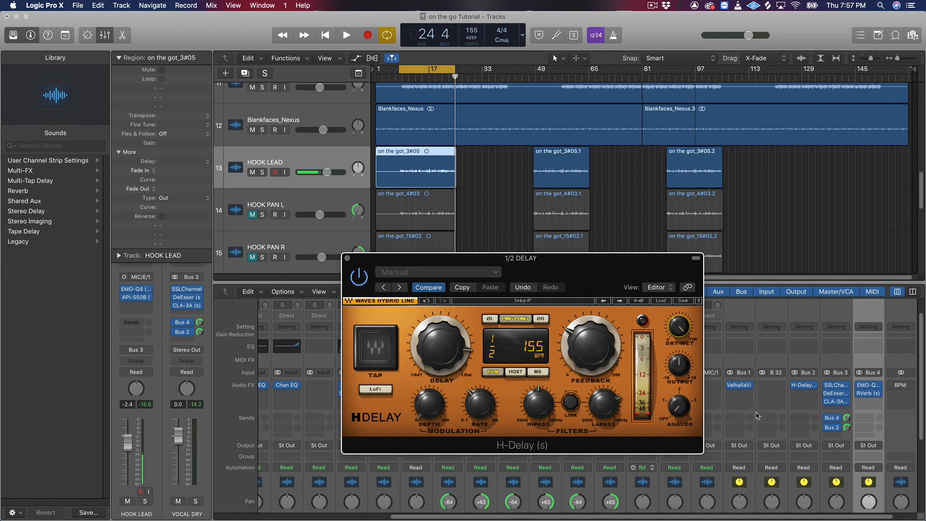
# Pull the 1/2 DELAY fader fully down, start playback, and bring the fader up to -12.8 dB
pyautogui.scroll(-3, 813, 420)
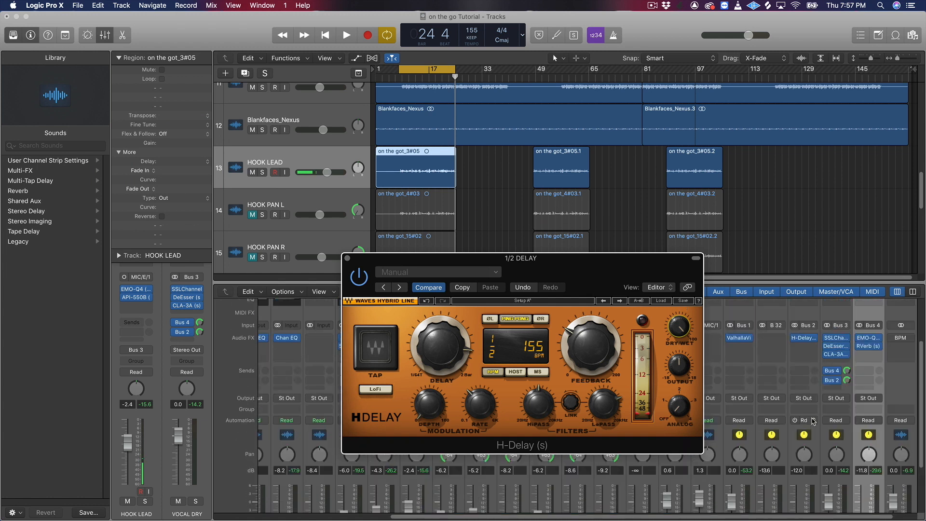
pyautogui.scroll(-5, 814, 420)
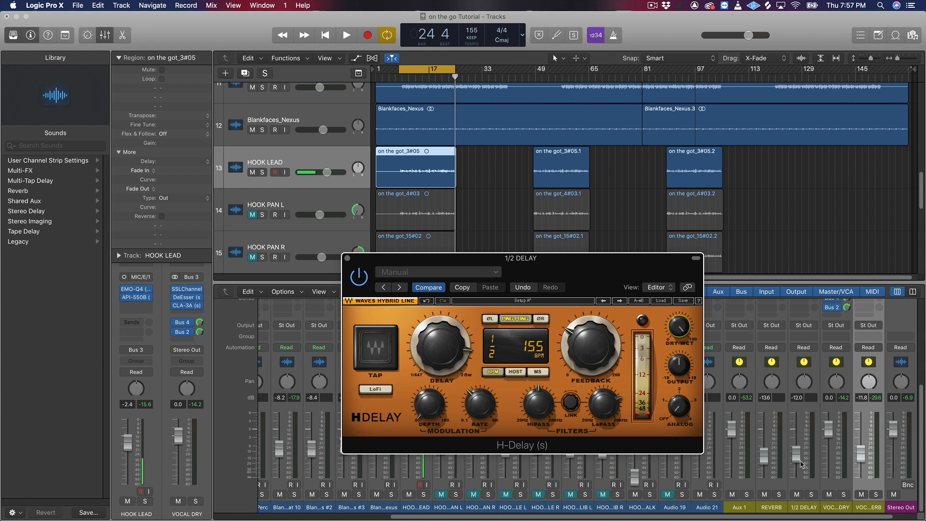
pyautogui.moveTo(798, 462); pyautogui.dragTo(804, 503)
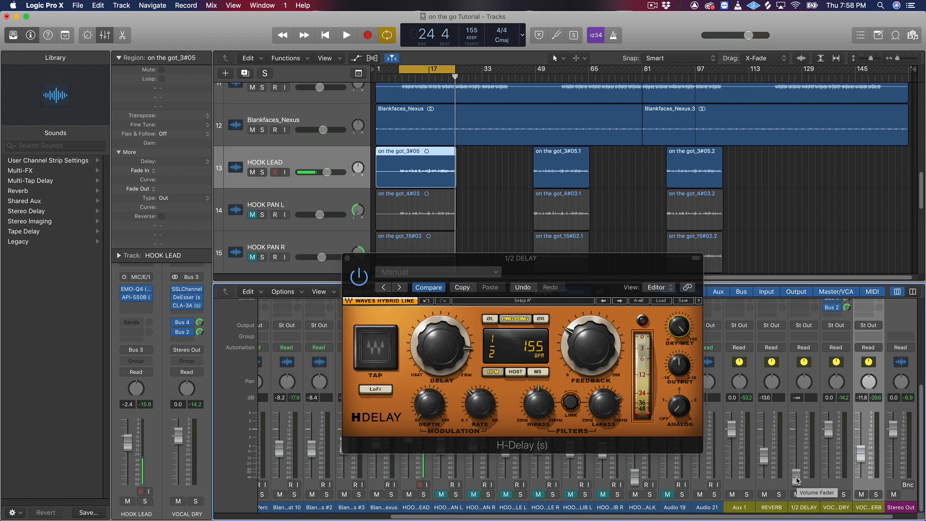
pyautogui.press('space')
pyautogui.moveTo(798, 480); pyautogui.dragTo(804, 437)
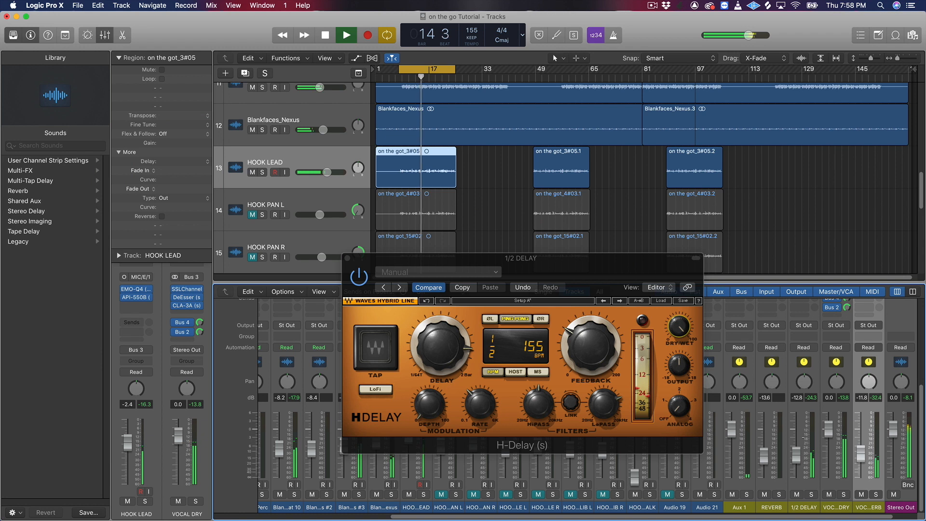
# Lower the HOOK LEAD fader to -3.3 dB during playback, stop playback, and close the H-Delay window
pyautogui.moveTo(577, 274); pyautogui.dragTo(330, 129)
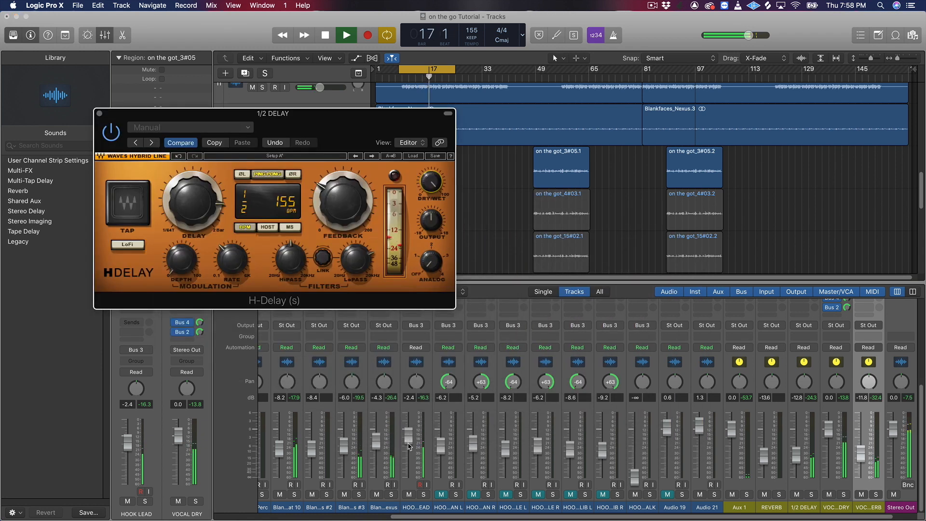
pyautogui.moveTo(410, 448); pyautogui.dragTo(410, 451)
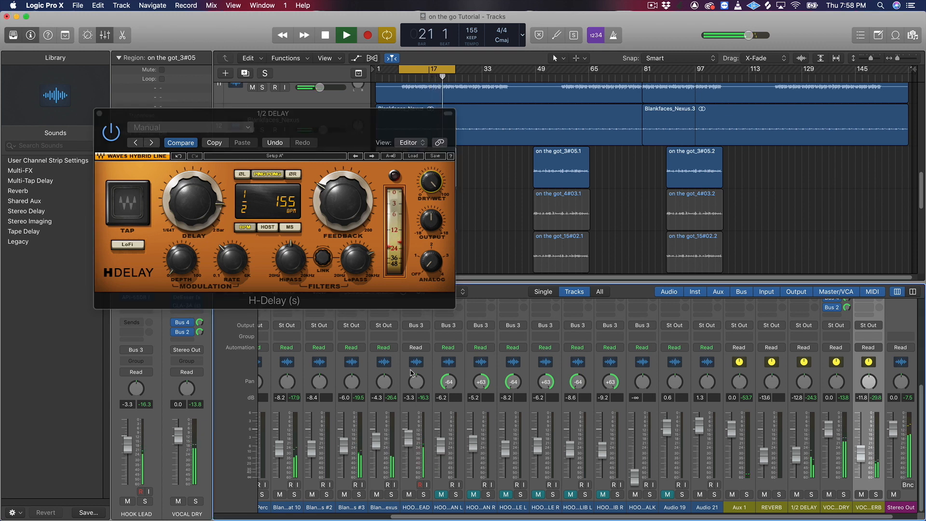
pyautogui.moveTo(365, 133); pyautogui.dragTo(468, 130)
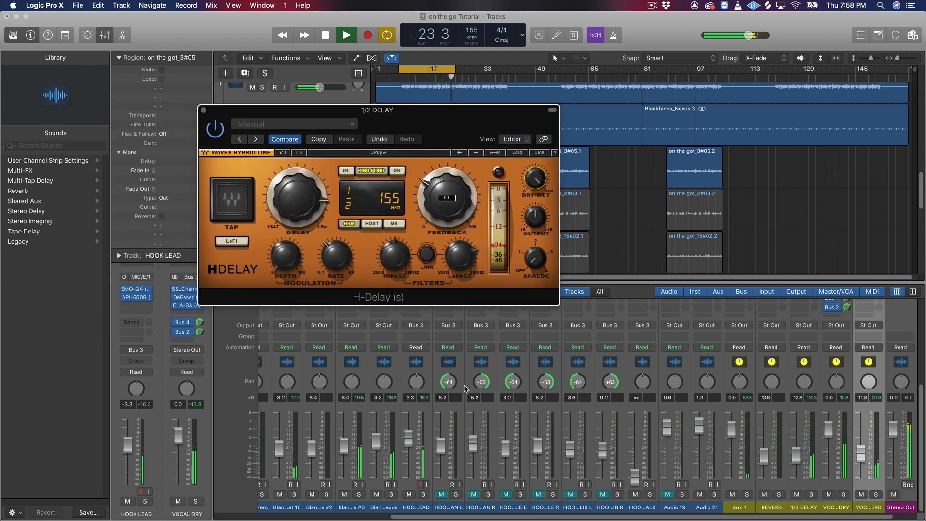
pyautogui.press('space')
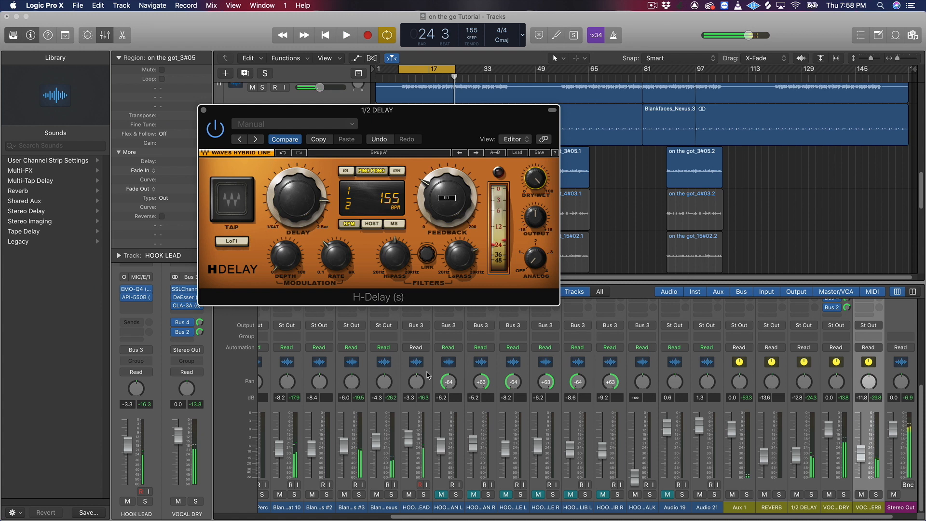
pyautogui.click(203, 110)
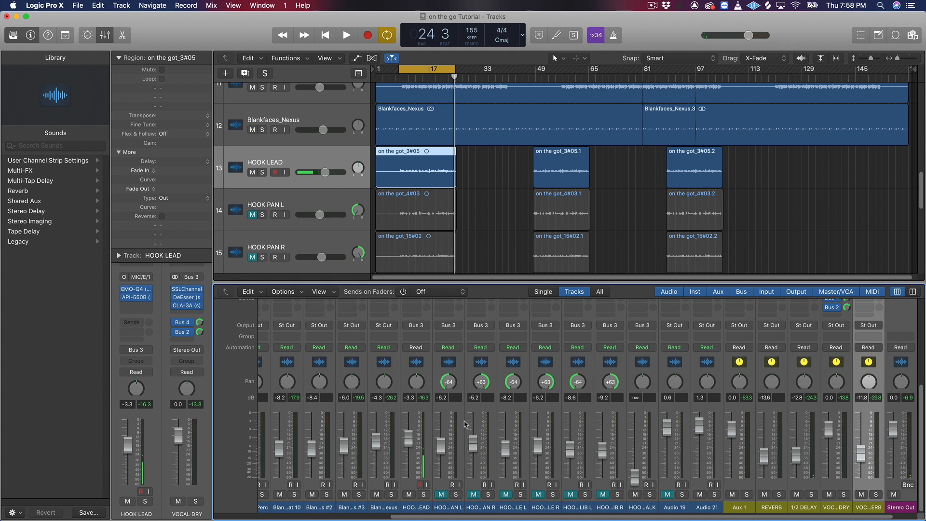
# Copy the EMO-Q4 equalizer from HOOK LEAD to the seven other hook vocal channels, starting with HOOK PAN L
pyautogui.scroll(5, 465, 424)
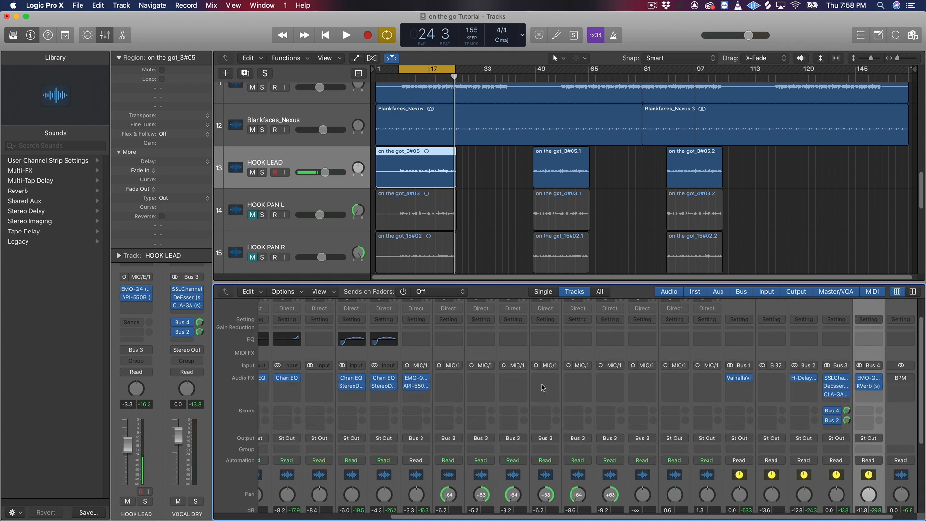
pyautogui.moveTo(421, 382)
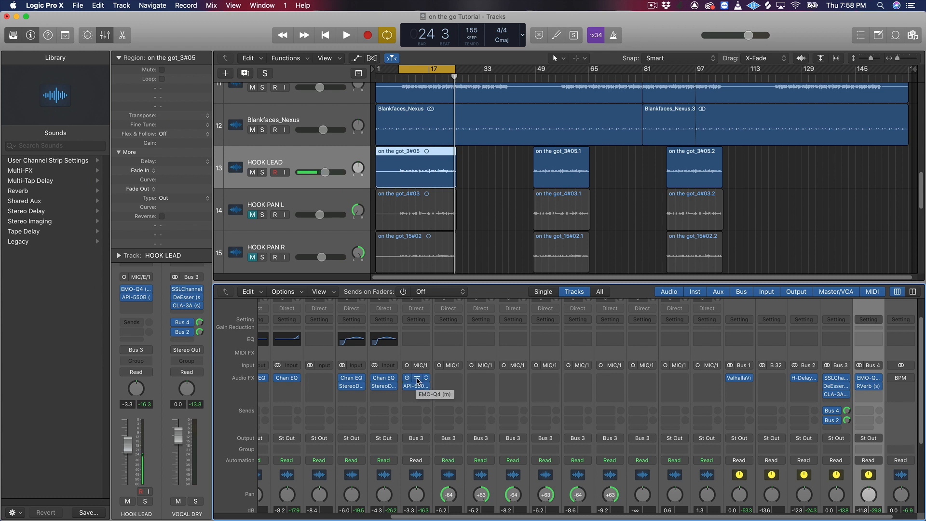
pyautogui.moveTo(419, 382); pyautogui.dragTo(449, 383)
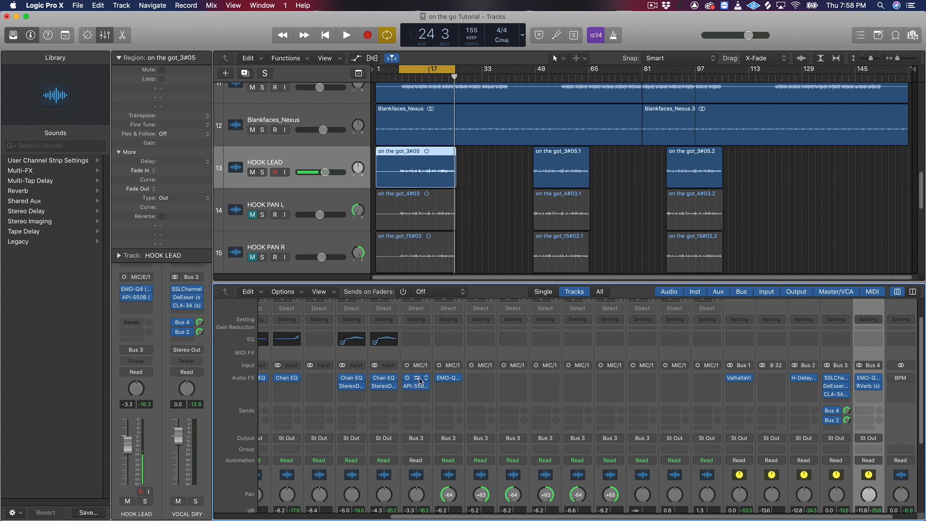
pyautogui.moveTo(448, 378); pyautogui.dragTo(545, 383)
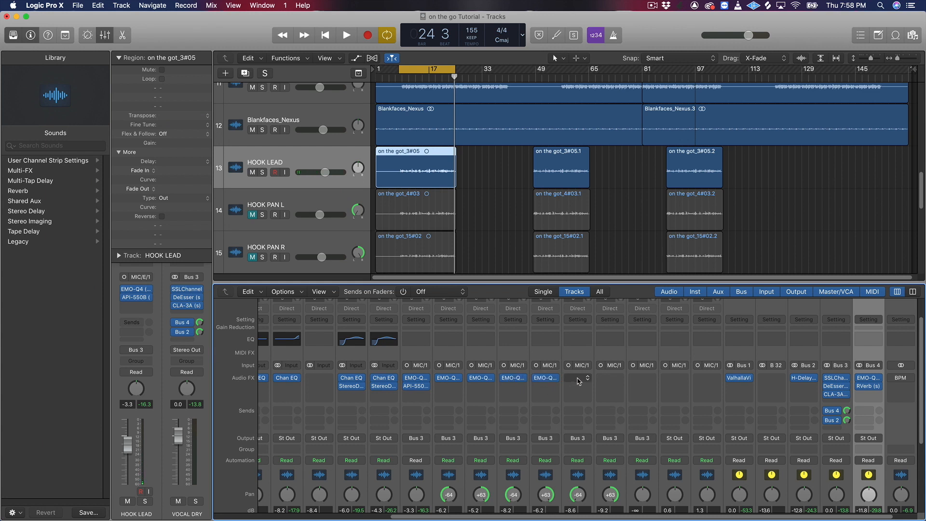
pyautogui.moveTo(549, 382); pyautogui.dragTo(644, 377)
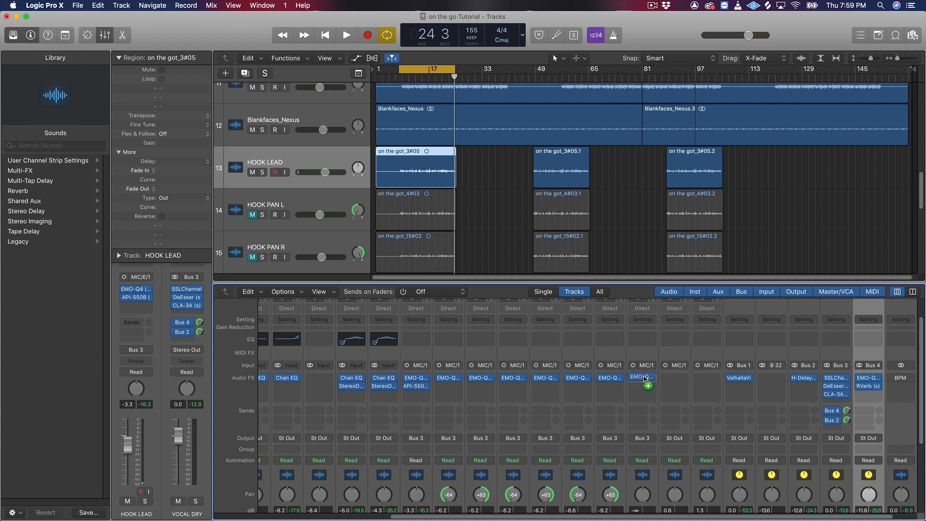
# Start playback of the looped hook and unmute the HOOK PAN L channel
pyautogui.scroll(-5, 574, 415)
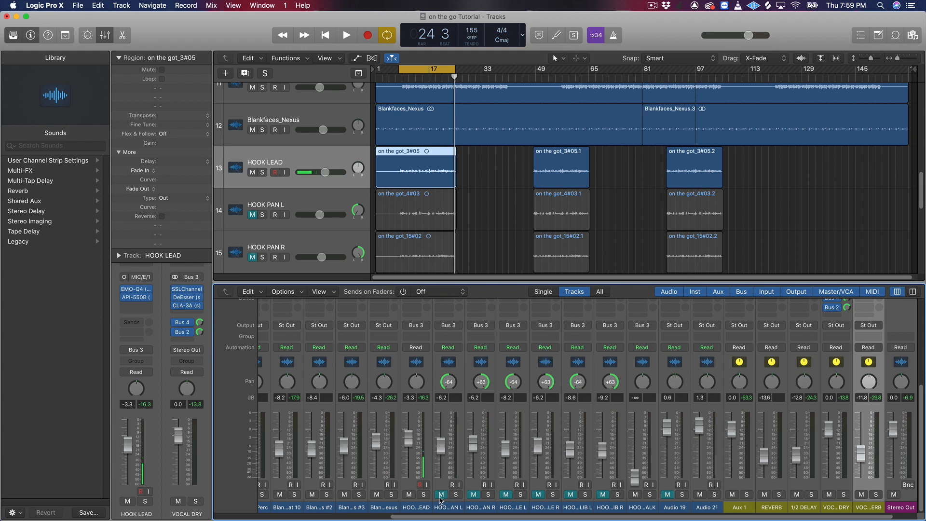
pyautogui.press('space')
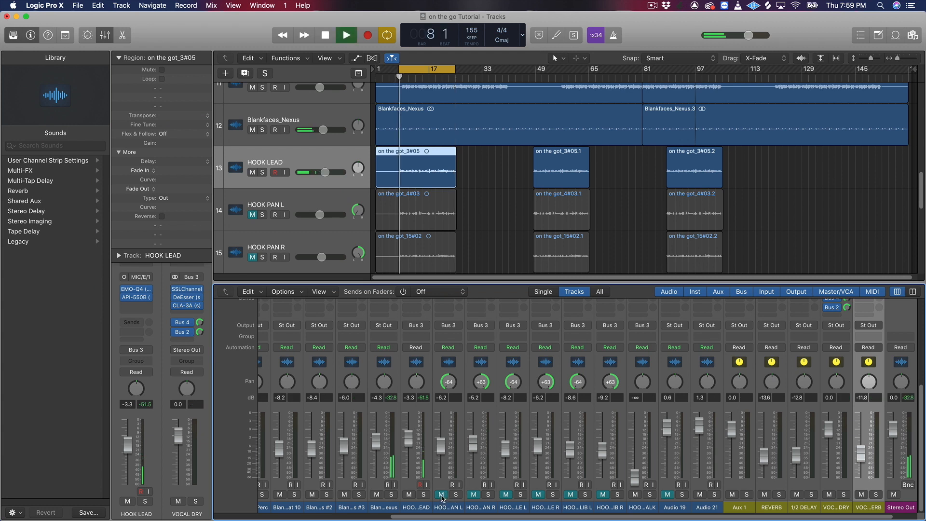
pyautogui.click(441, 497)
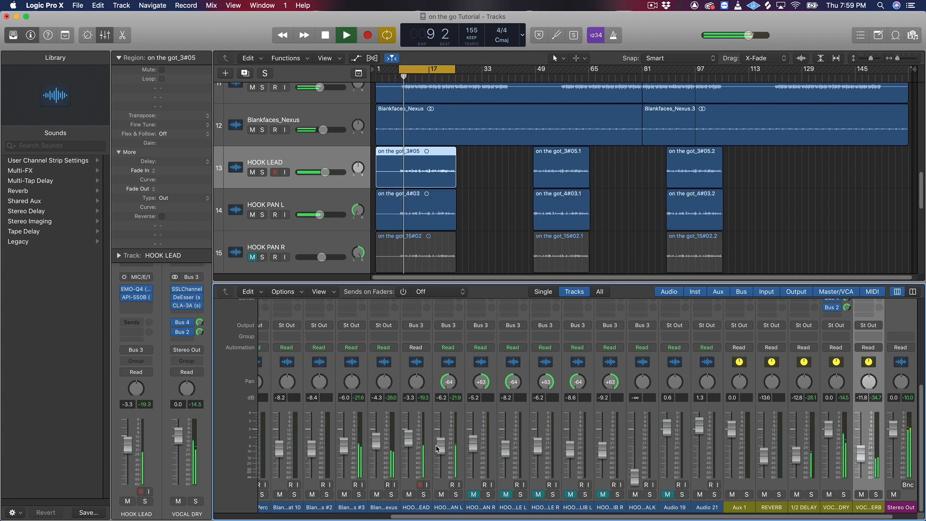
# Unmute the six hook channels from HOOK PAN R onward as needed and lower the six panned hook faders to between -14.8 and -13.0 dB
pyautogui.click(474, 494)
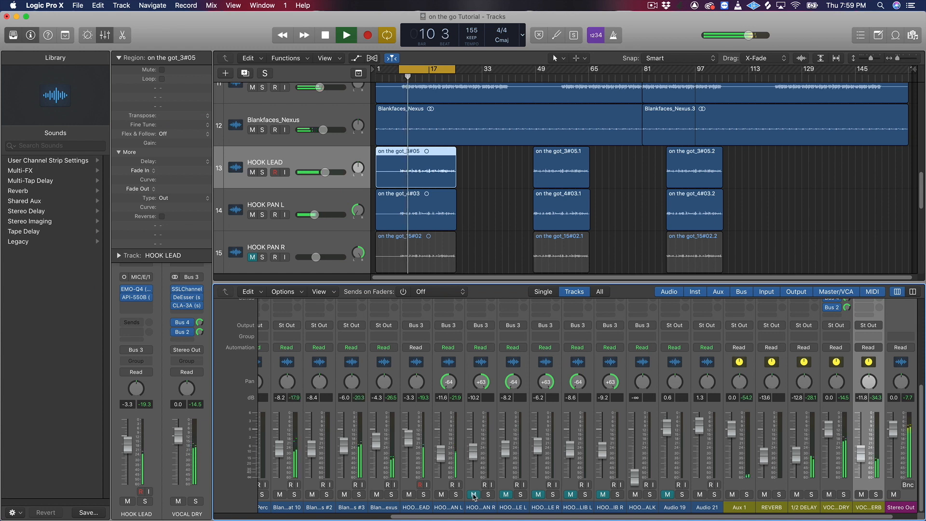
pyautogui.moveTo(473, 455)
pyautogui.mouseDown()
pyautogui.moveTo(475, 465)
pyautogui.moveTo(442, 465)
pyautogui.moveTo(473, 455)
pyautogui.mouseUp()
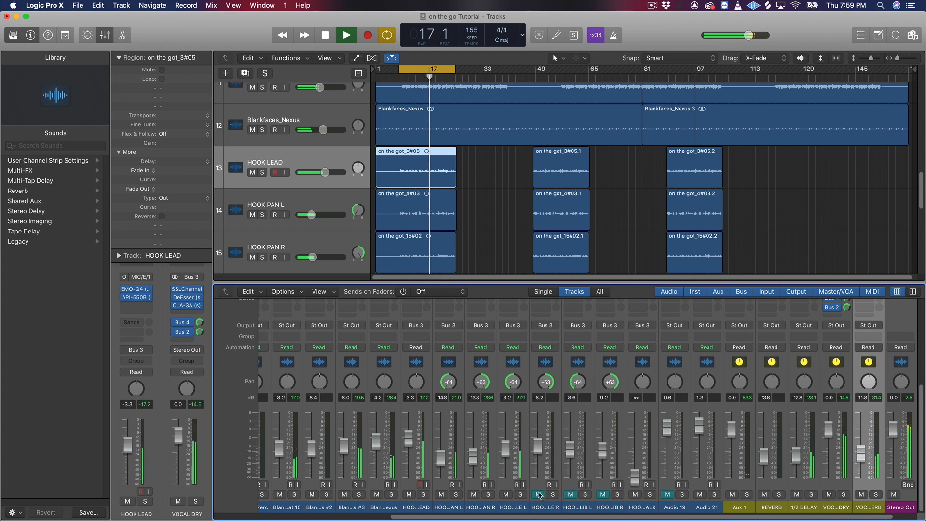
pyautogui.click(506, 495)
pyautogui.moveTo(505, 457); pyautogui.dragTo(603, 463)
pyautogui.click(570, 494)
pyautogui.click(603, 495)
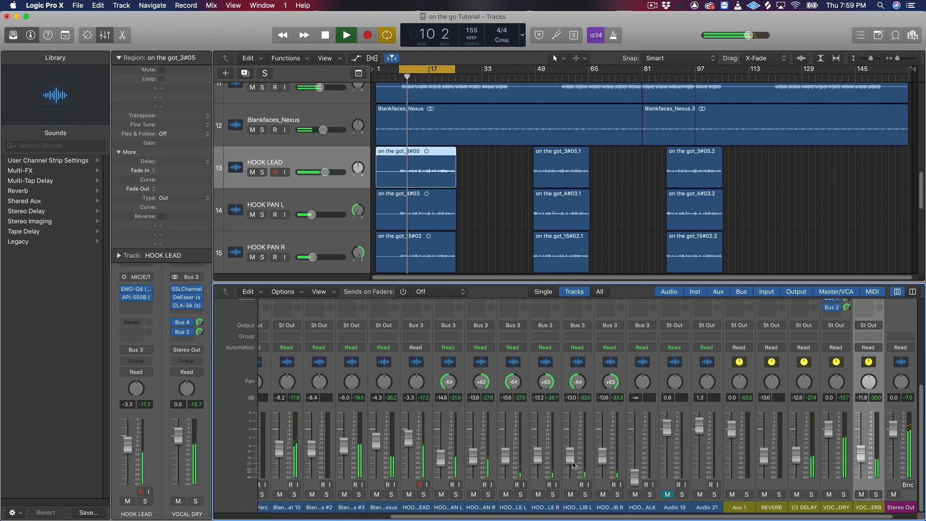
# Fine-tune the hook balance with HOOK LEAD at -3.4, HOOK PAN L at -14.6 and HOOK PAN R at -12.4 dB, and stop playback
pyautogui.moveTo(603, 462); pyautogui.dragTo(602, 459)
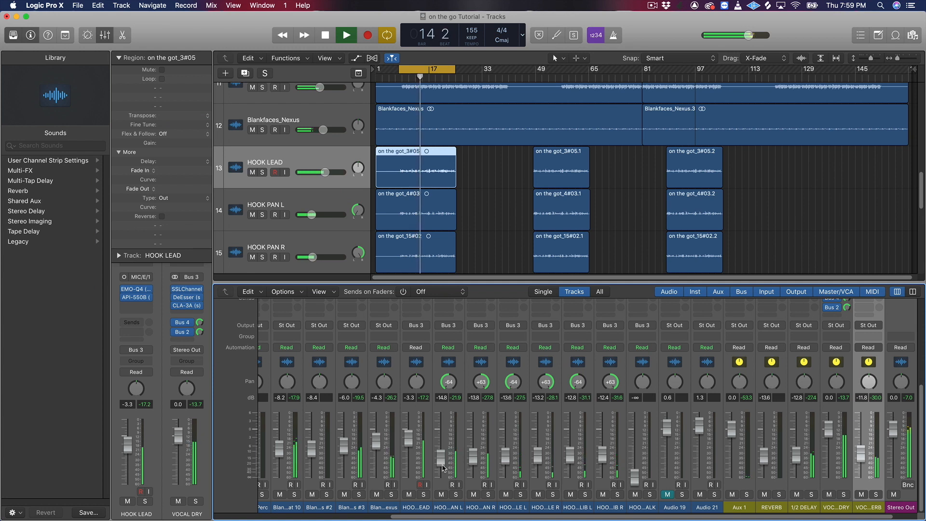
pyautogui.moveTo(473, 459); pyautogui.dragTo(473, 455)
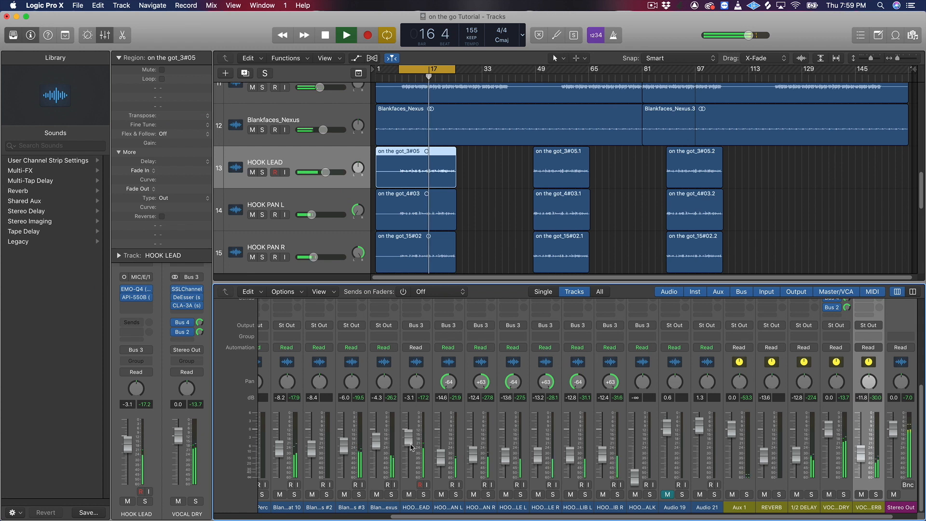
pyautogui.moveTo(412, 449); pyautogui.dragTo(411, 449)
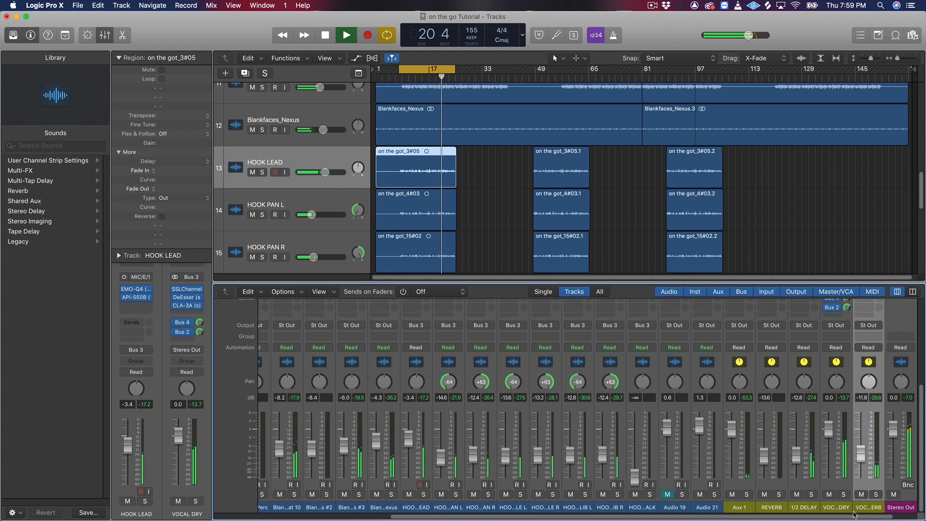
pyautogui.hscroll(2, 808, 518)
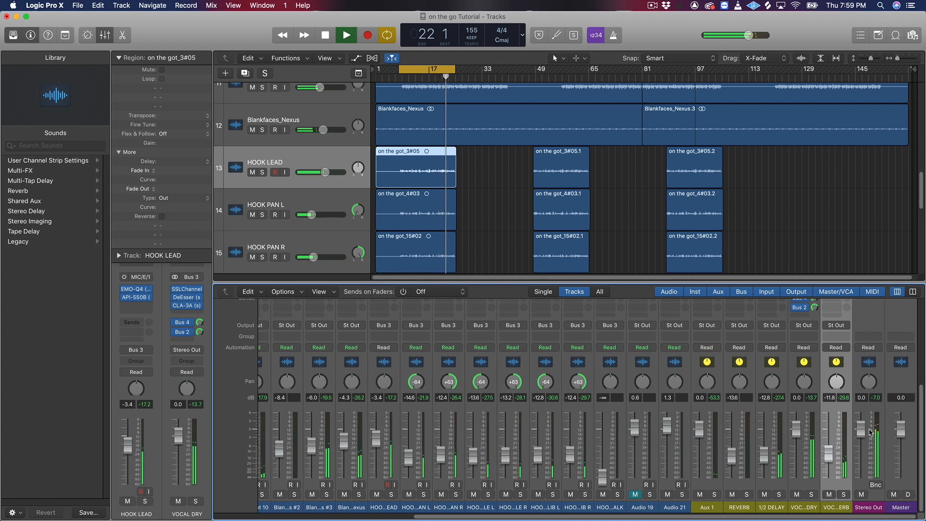
pyautogui.scroll(3, 871, 434)
pyautogui.scroll(-1, 872, 437)
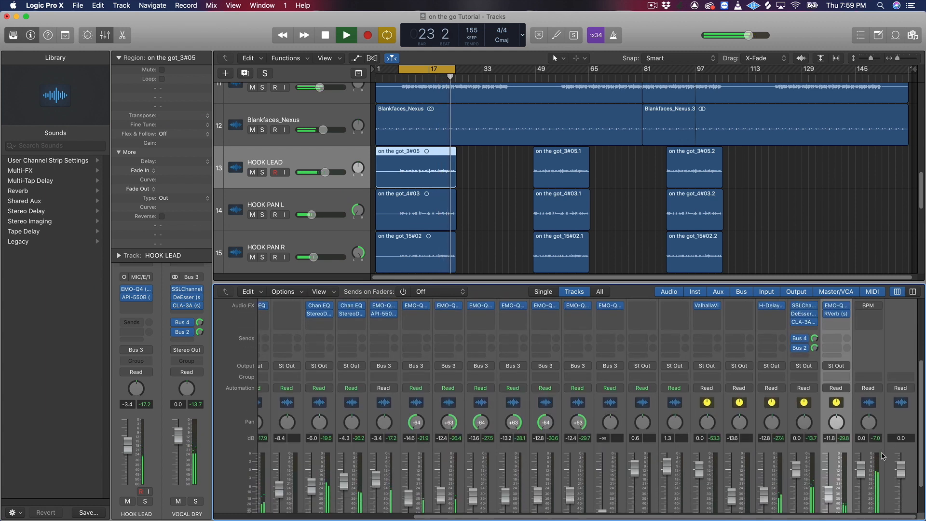
pyautogui.press('space')
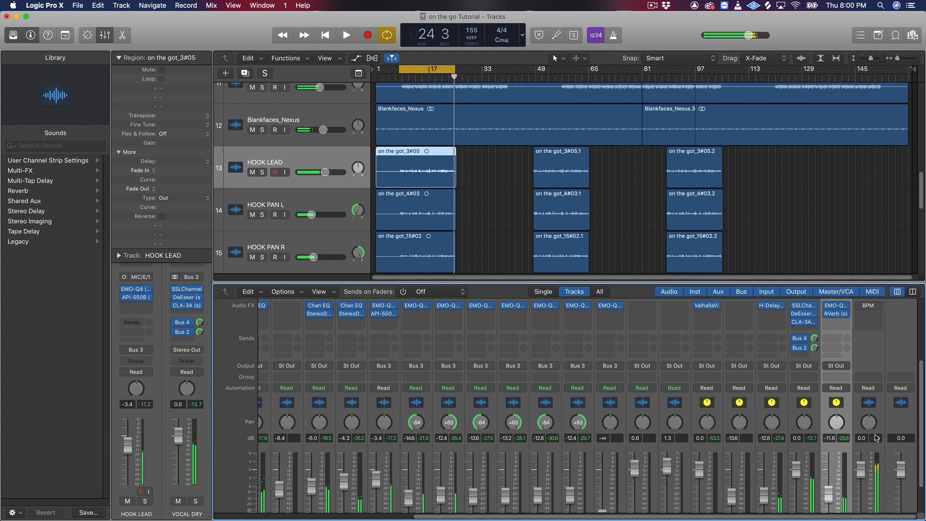
# Replace the BPM Counter on the Stereo Out channel with the Waves L1+ Ultramaximizer (s) plug-in
pyautogui.scroll(4, 875, 434)
pyautogui.scroll(-5, 872, 430)
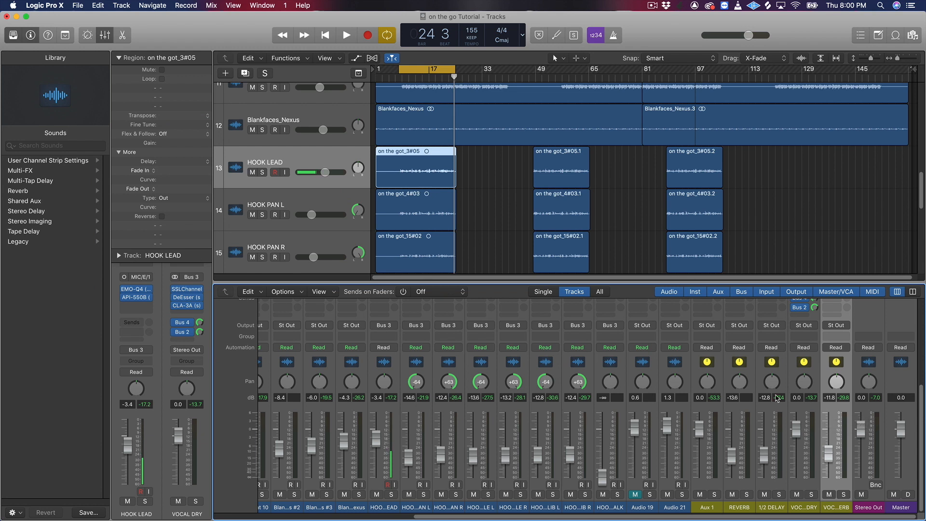
pyautogui.scroll(5, 567, 475)
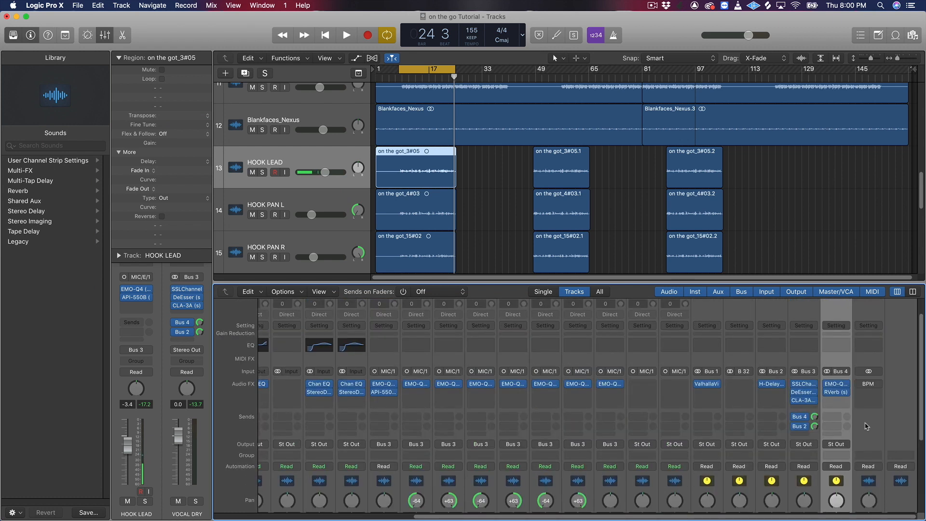
pyautogui.click(878, 388)
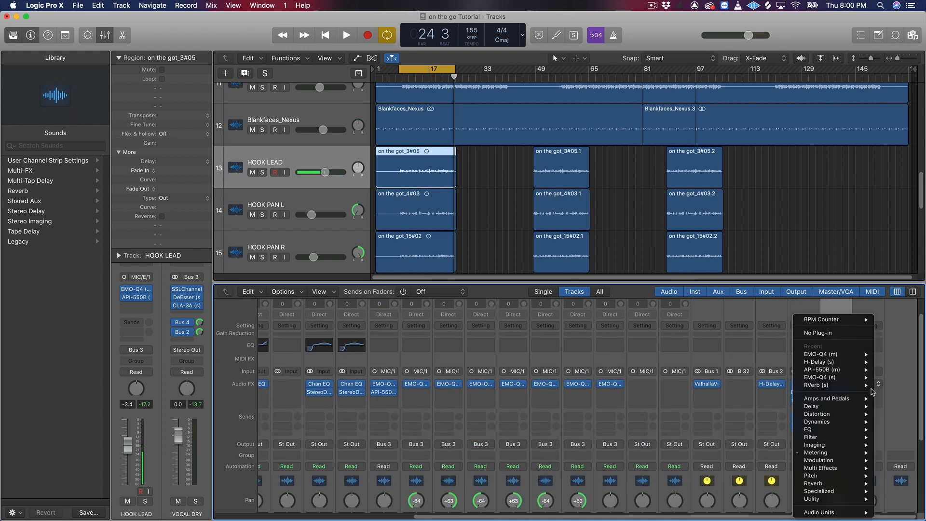
pyautogui.moveTo(831, 511)
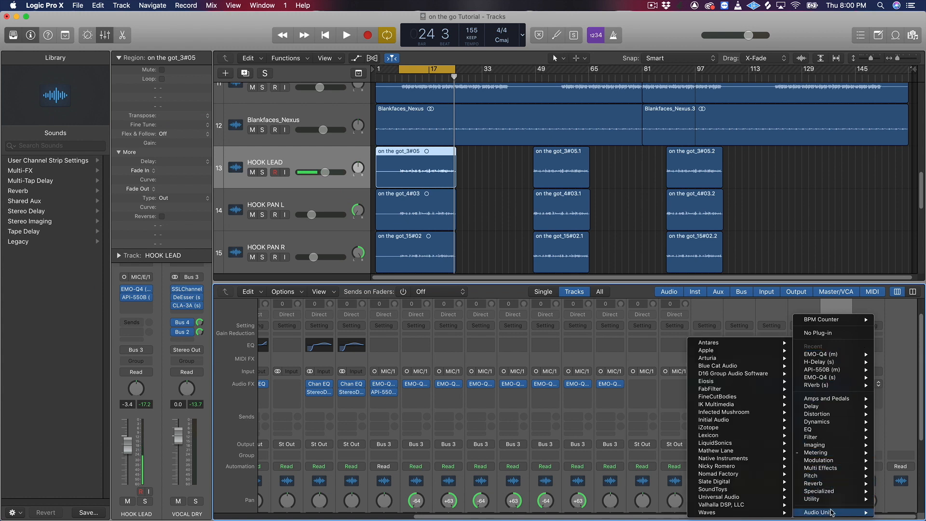
pyautogui.moveTo(737, 513)
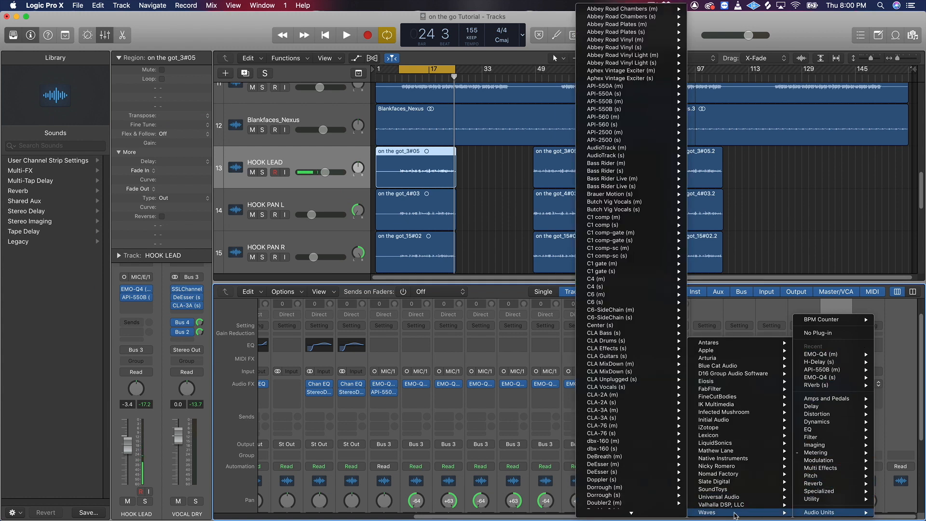
pyautogui.moveTo(635, 514)
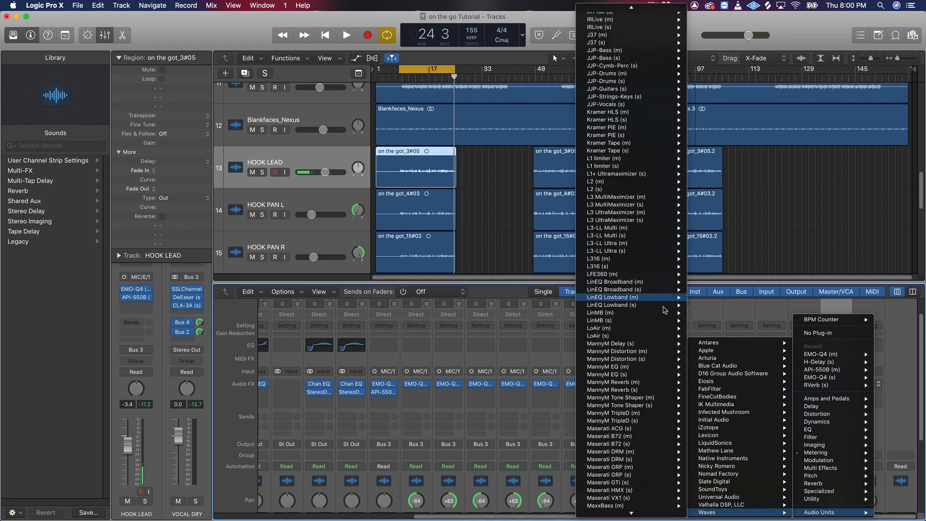
pyautogui.moveTo(650, 178)
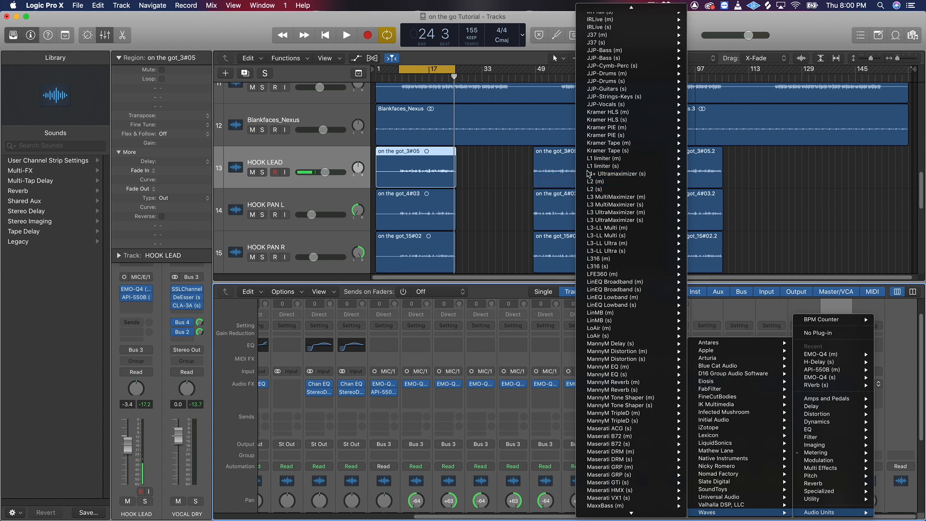
pyautogui.click(557, 175)
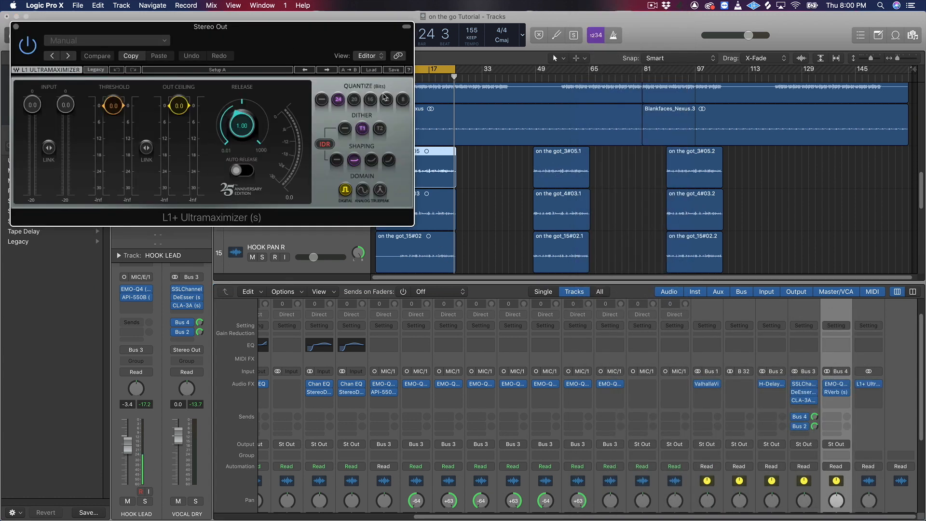
# Set the L1+ Ultramaximizer's output ceiling to -0.1 and its domain to TruePeak, and close the plug-in window
pyautogui.moveTo(288, 46); pyautogui.dragTo(489, 139)
pyautogui.click(387, 207)
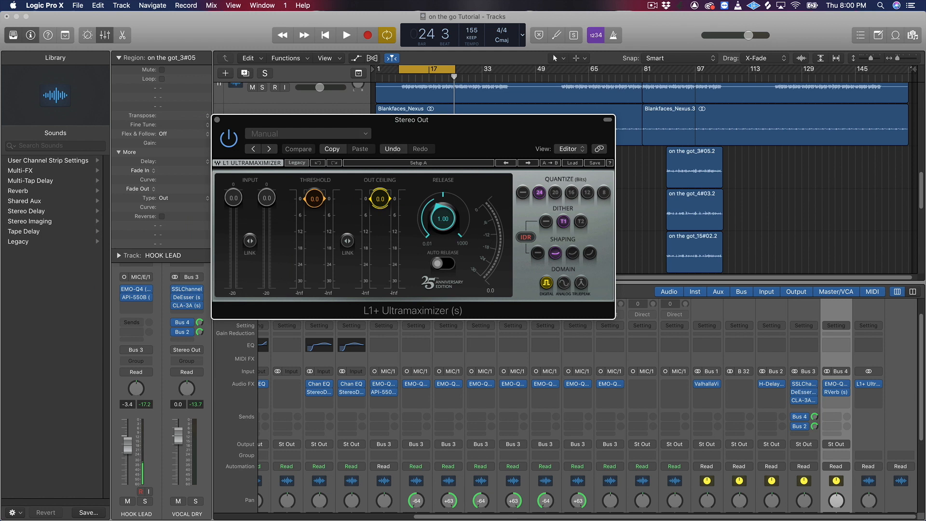
pyautogui.moveTo(380, 199); pyautogui.dragTo(380, 201)
pyautogui.click(582, 284)
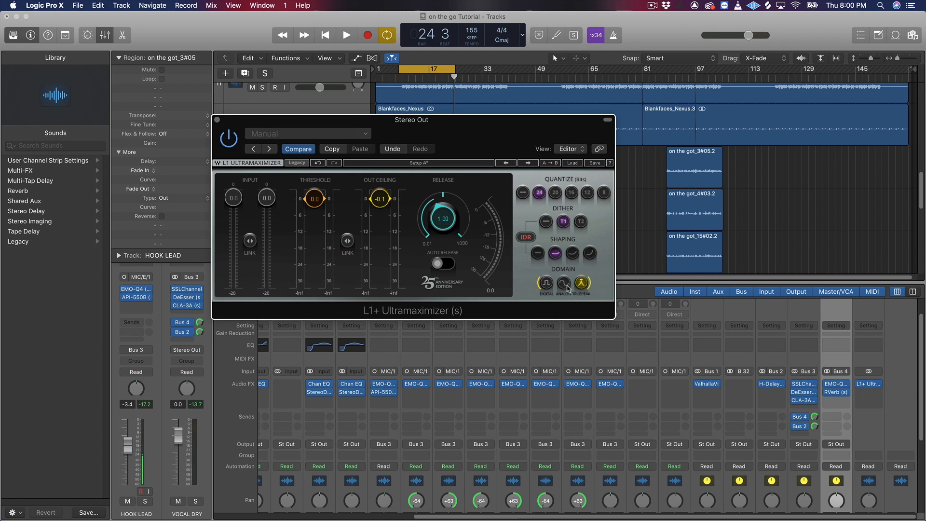
pyautogui.click(216, 120)
# Raise the HOOK TALK channel fader to -8.6 dB
pyautogui.moveTo(774, 387)
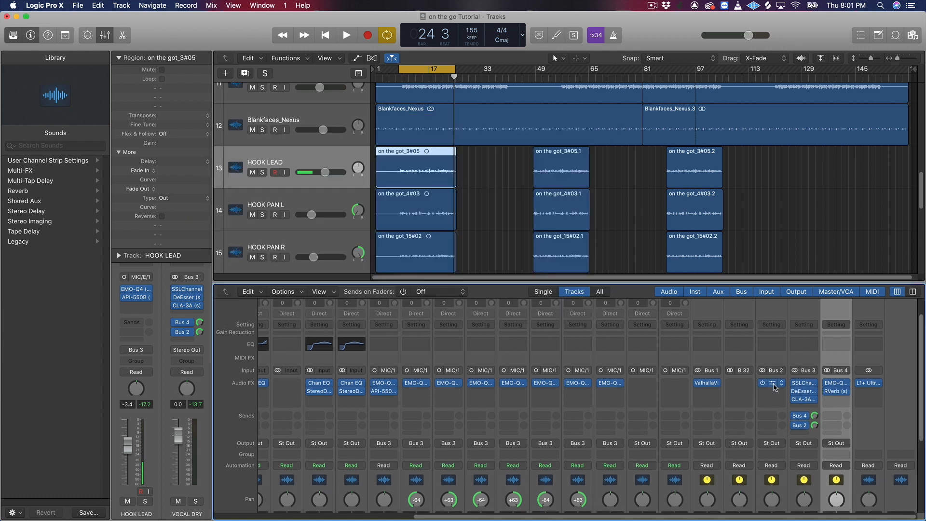
pyautogui.scroll(-5, 645, 386)
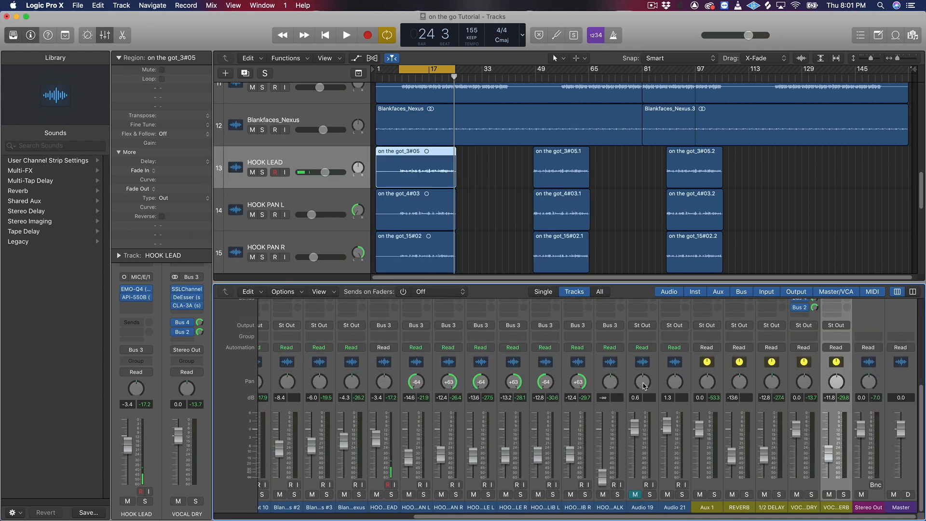
pyautogui.moveTo(602, 475); pyautogui.dragTo(602, 449)
# Open the EMO-Q4 on HOOK TALK and raise the band 1 high-pass frequency to 530 Hz
pyautogui.scroll(5, 610, 434)
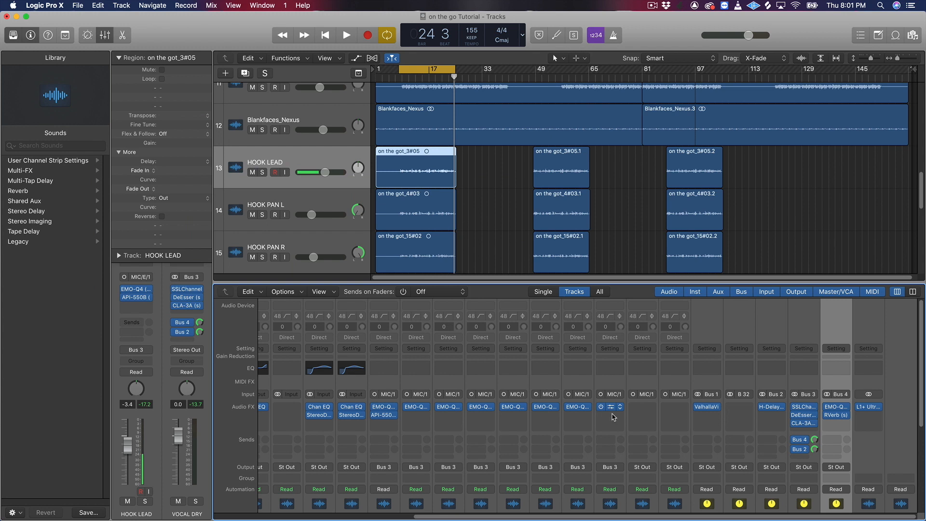
pyautogui.click(611, 408)
pyautogui.moveTo(284, 48); pyautogui.dragTo(458, 91)
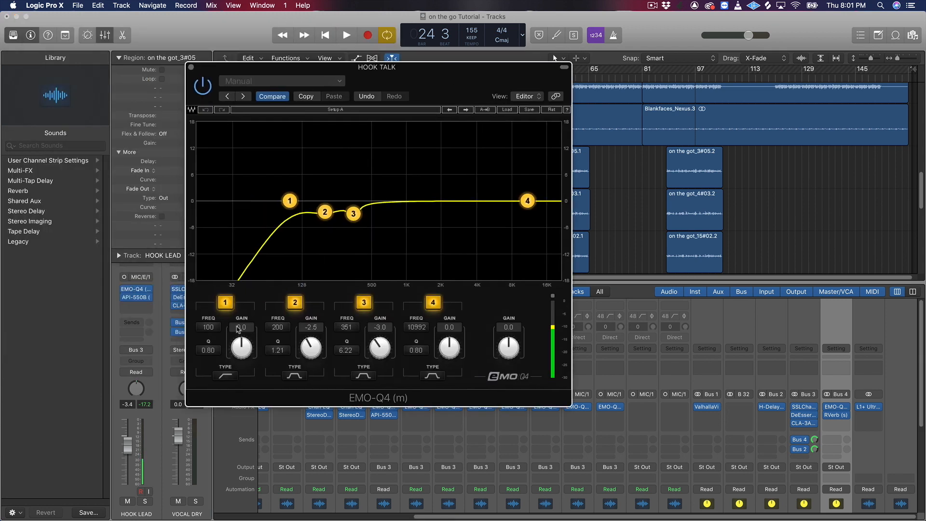
pyautogui.moveTo(211, 329); pyautogui.dragTo(211, 294)
# Play the looped hook, lower the HOOK TALK fader to -11.4 dB, and close the EMO-Q4 window
pyautogui.press('space')
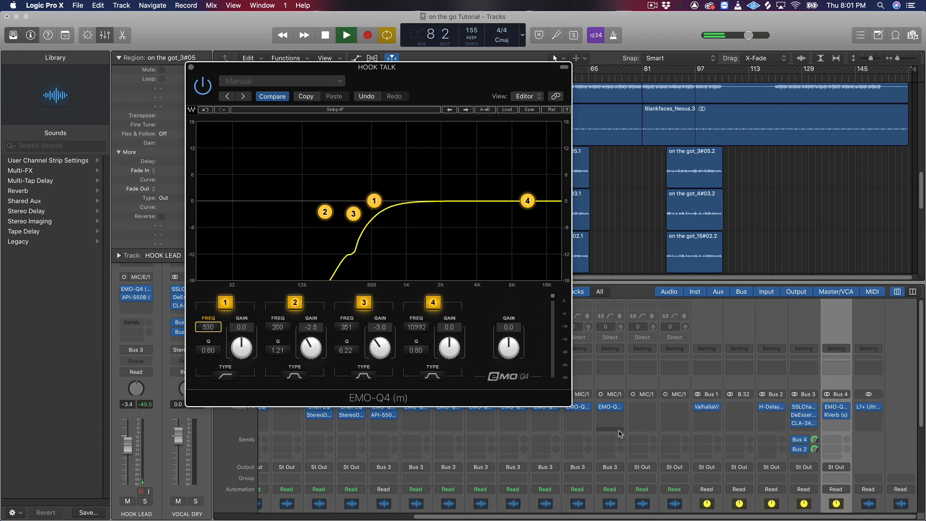
pyautogui.scroll(-5, 593, 448)
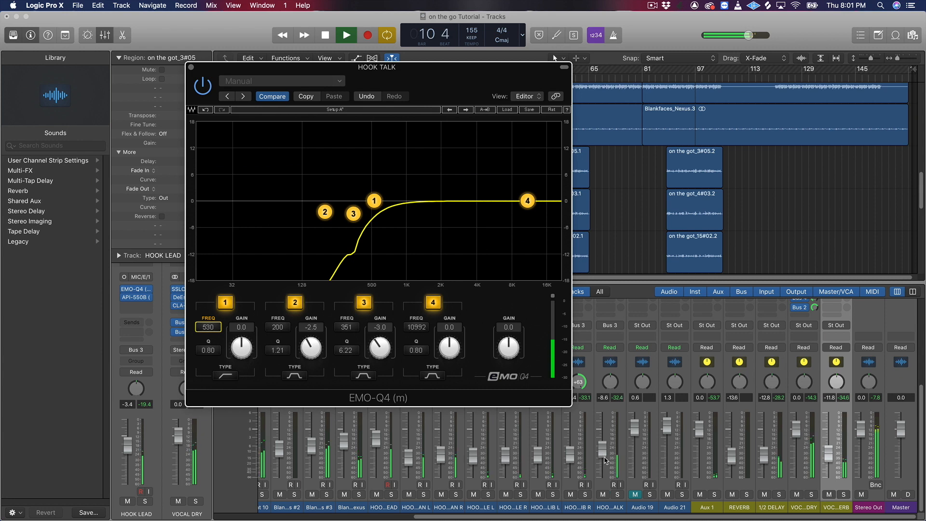
pyautogui.moveTo(607, 462); pyautogui.dragTo(603, 460)
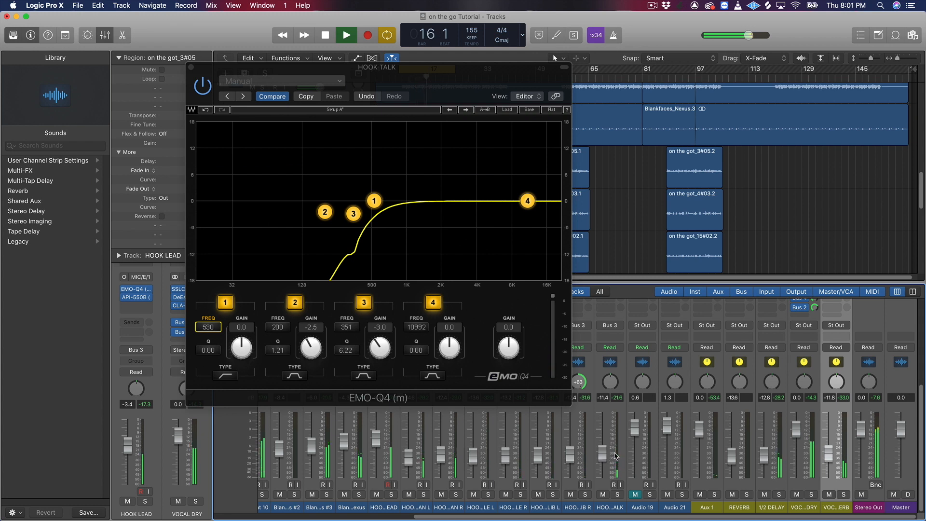
pyautogui.click(191, 67)
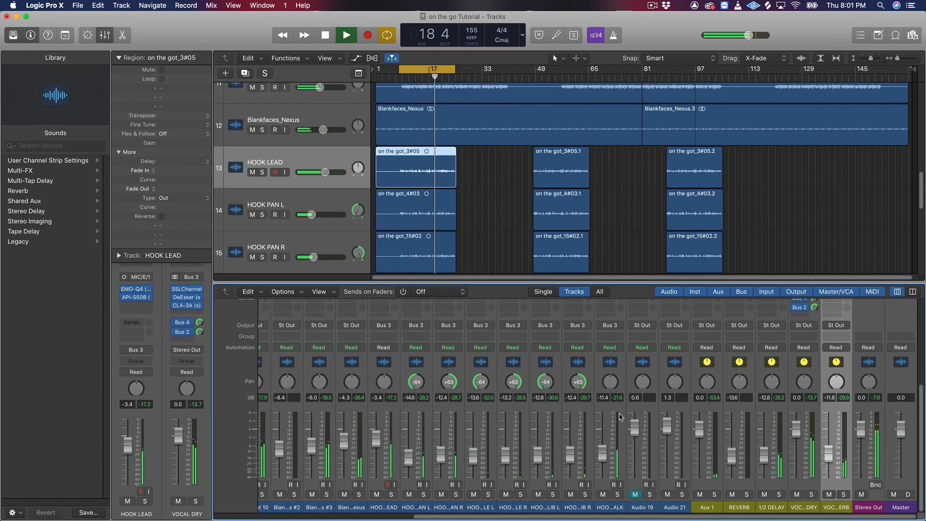
# Listen to the rest of the looped hook to check the vocal balance, and stop playback
pyautogui.scroll(1, 618, 419)
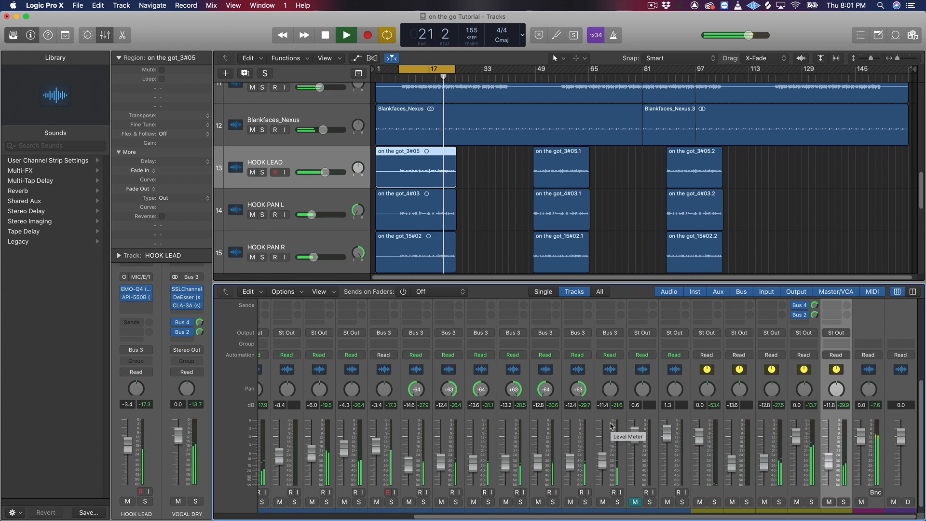
pyautogui.scroll(2, 612, 425)
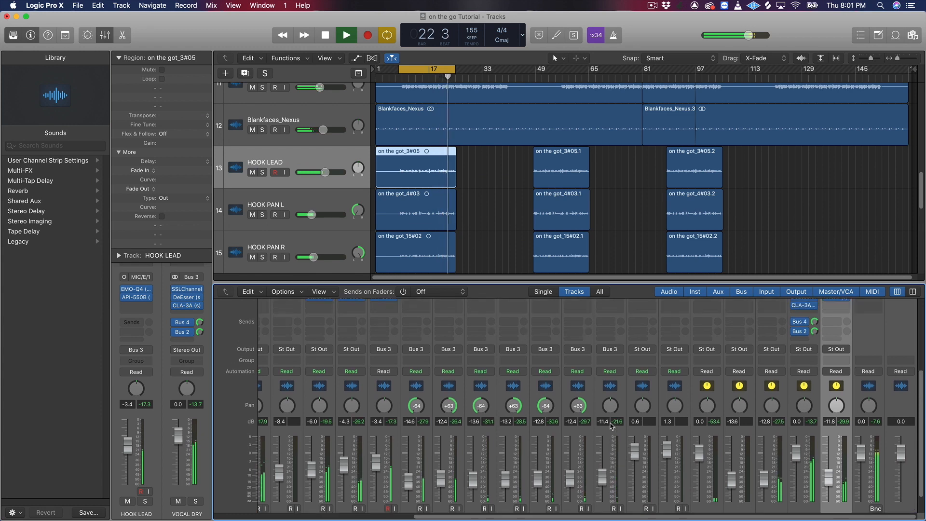
pyautogui.scroll(-3, 612, 425)
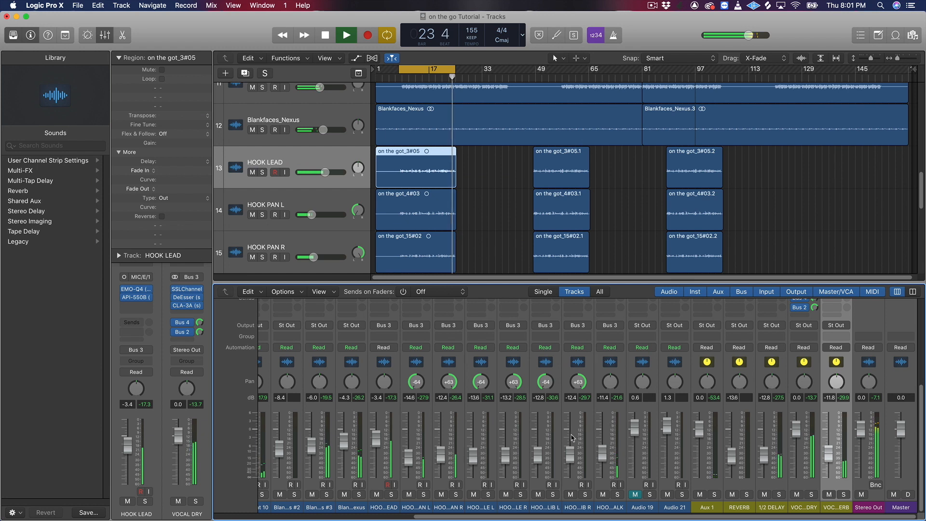
pyautogui.press('space')
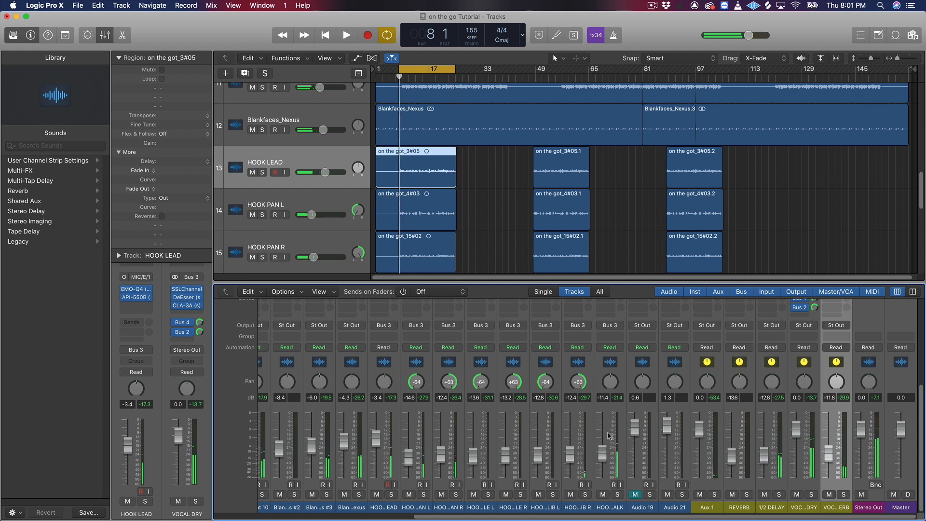
# Insert the Waves SSLEQ (s) plug-in after CLA-3A on the VOCAL DRY bus and move its window clear of the upper tracks
pyautogui.scroll(10, 609, 436)
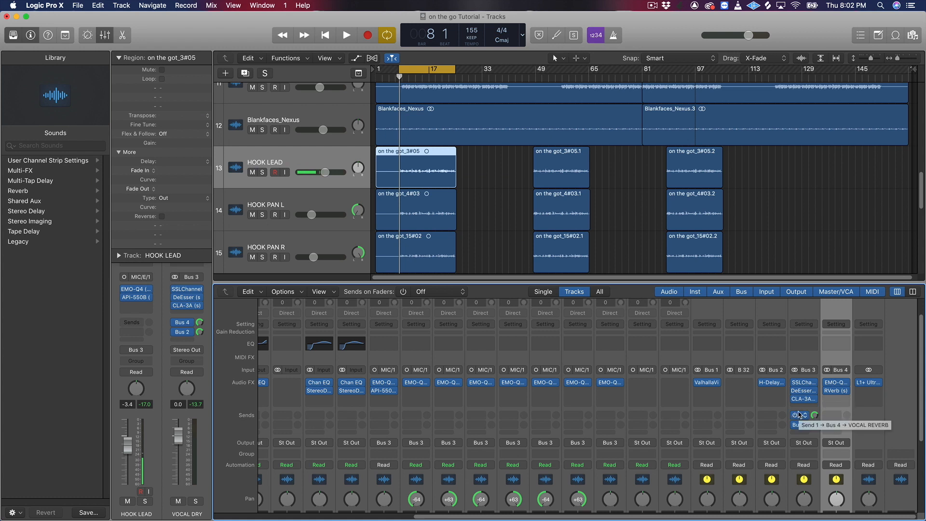
pyautogui.scroll(-1, 799, 415)
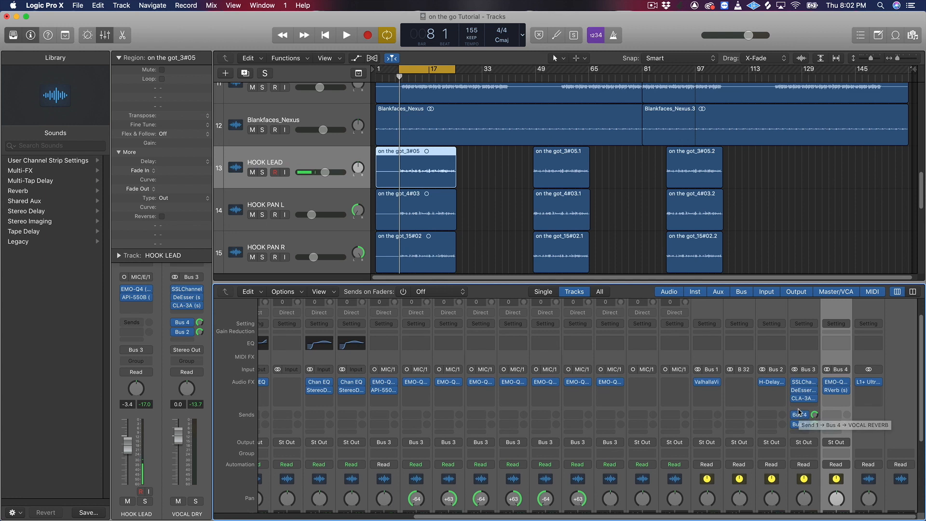
pyautogui.scroll(-1, 799, 414)
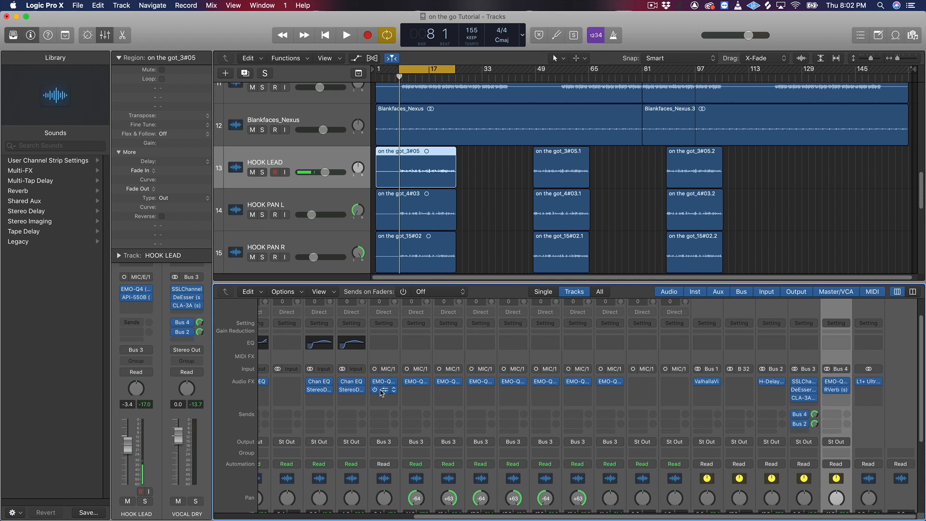
pyautogui.click(811, 405)
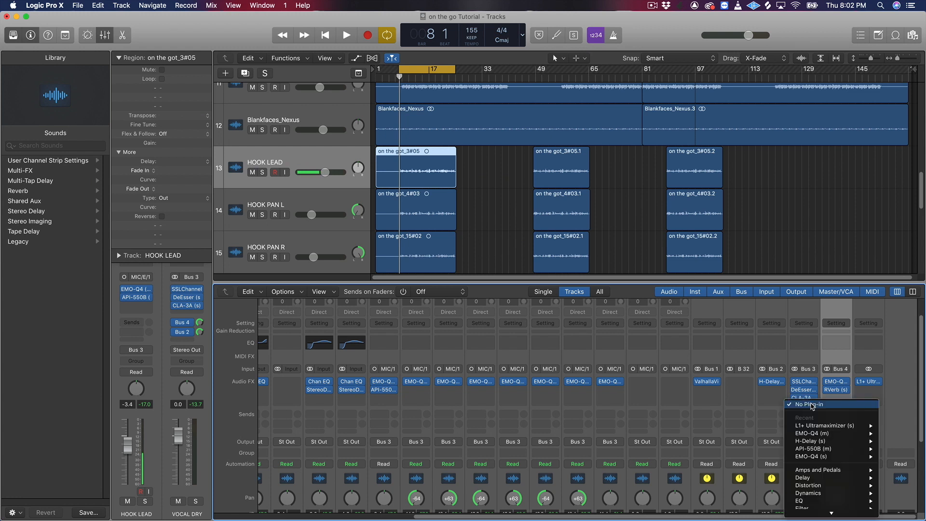
pyautogui.moveTo(801, 510)
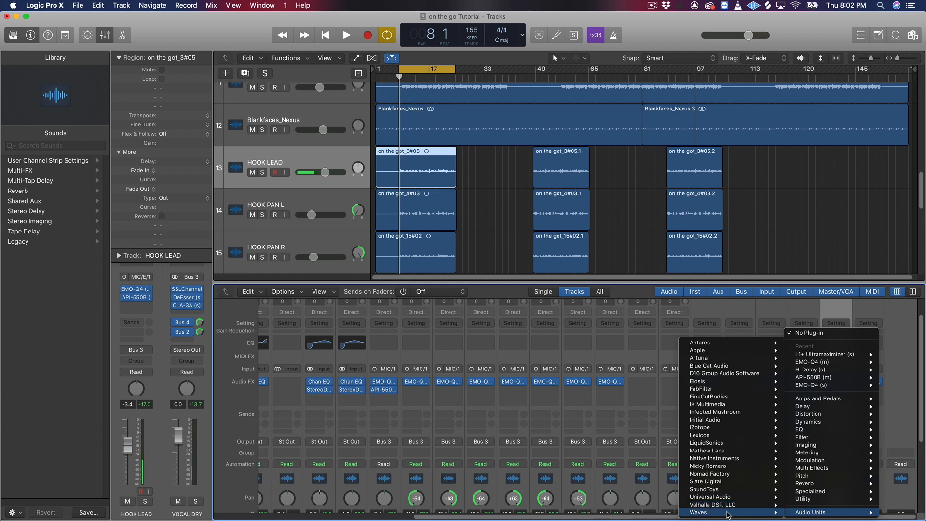
pyautogui.moveTo(698, 512)
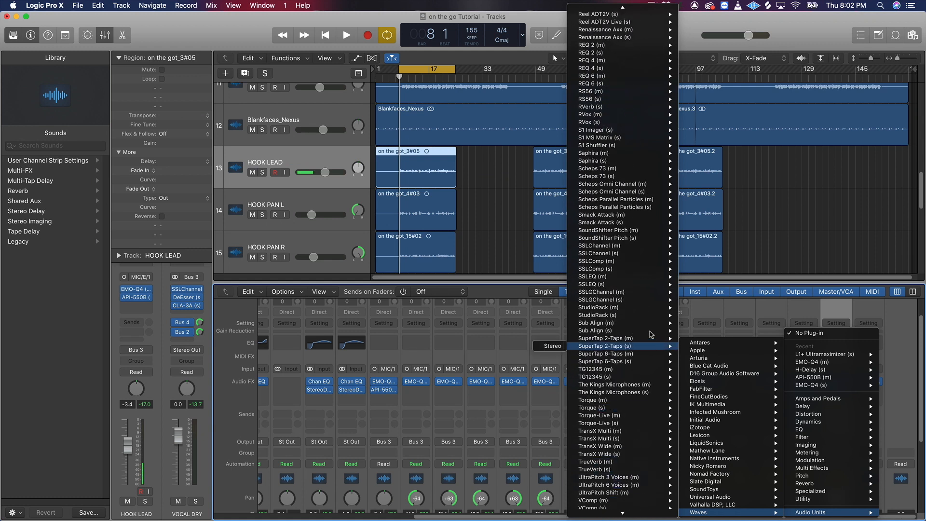
pyautogui.click(632, 284)
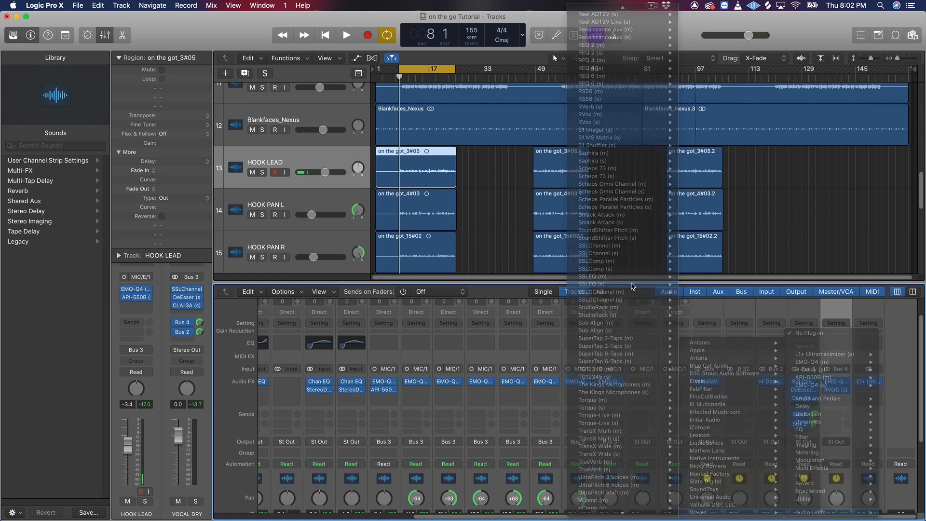
pyautogui.moveTo(239, 49); pyautogui.dragTo(558, 238)
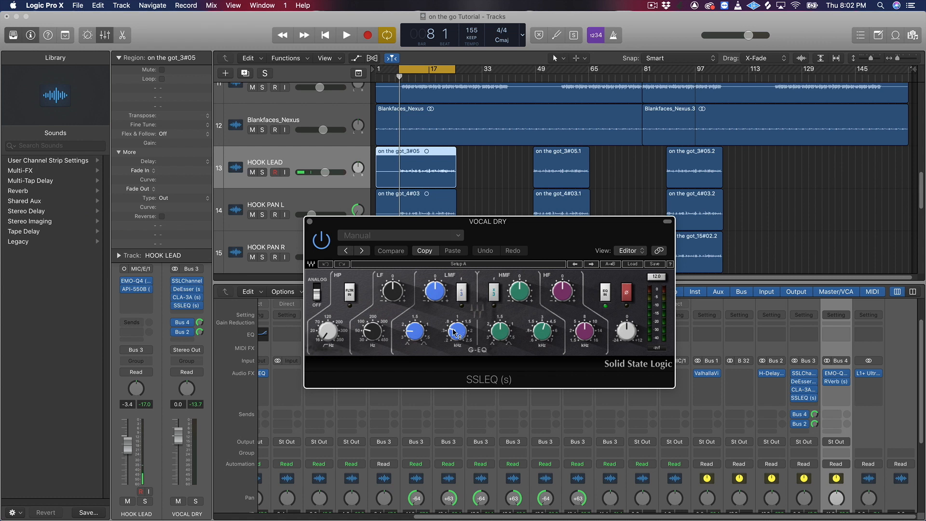
# In VOCAL DRY's SSLEQ, lower the LMF frequency and adjust the LMF and LF gains while the looped hook plays
pyautogui.moveTo(457, 333); pyautogui.dragTo(457, 337)
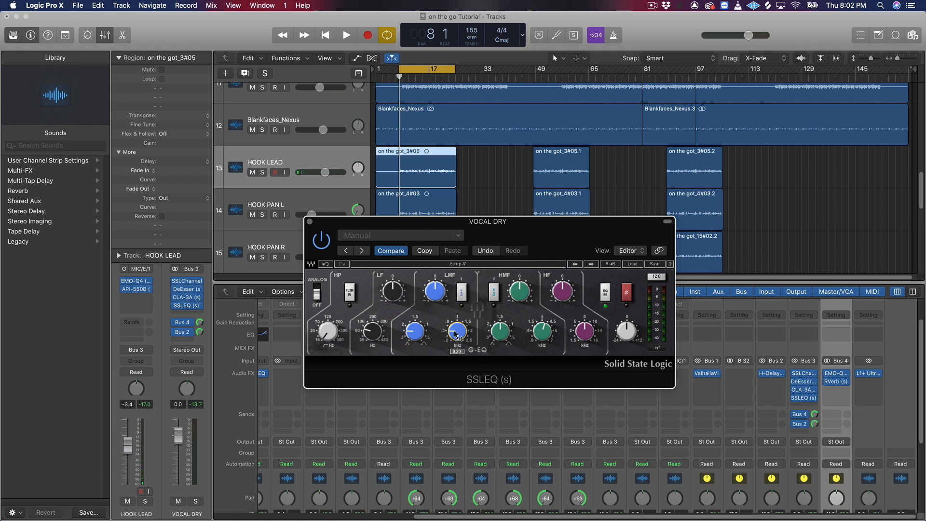
pyautogui.moveTo(418, 336); pyautogui.dragTo(417, 330)
pyautogui.press('space')
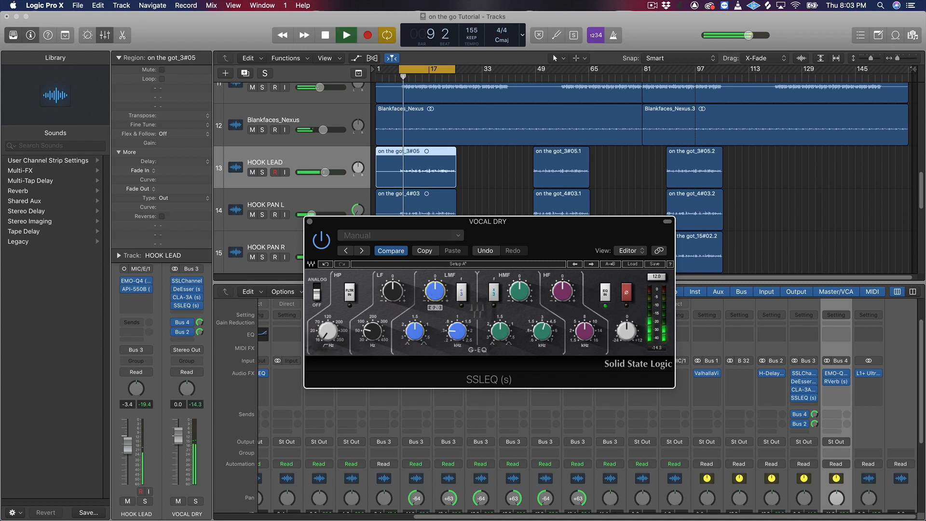
pyautogui.moveTo(435, 292); pyautogui.dragTo(393, 295)
pyautogui.moveTo(434, 221); pyautogui.dragTo(483, 156)
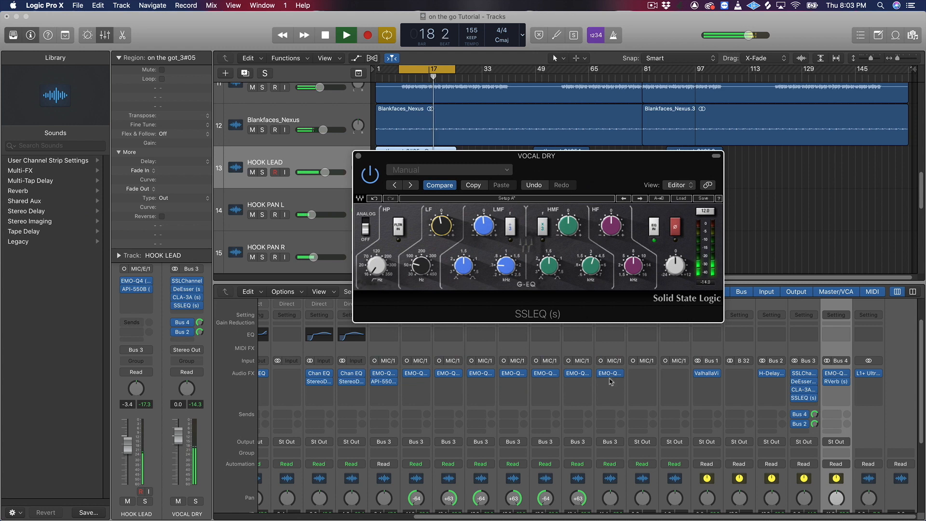
# Close the SSLEQ window, raise the HOOK LEAD fader to -3.2 dB and HOOK TALK to -10.8 dB, and stop playback
pyautogui.scroll(-5, 611, 382)
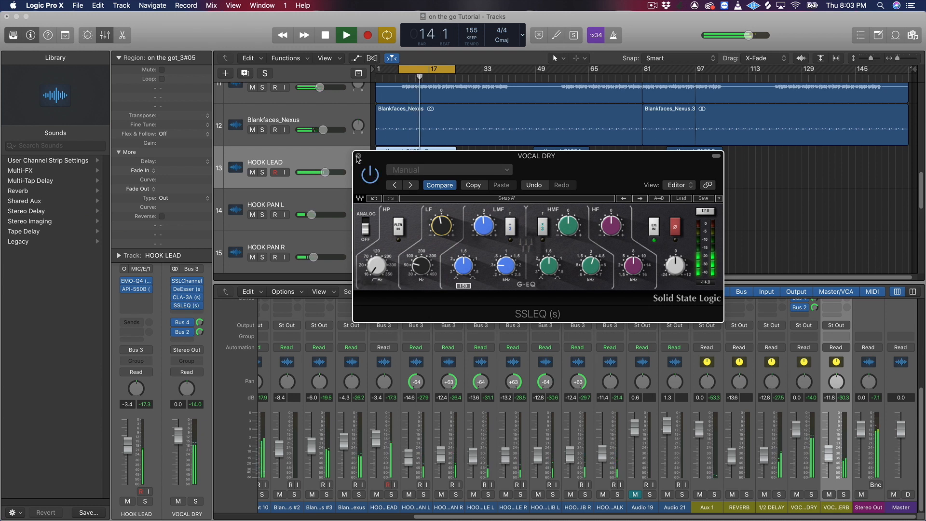
pyautogui.press('super+w')
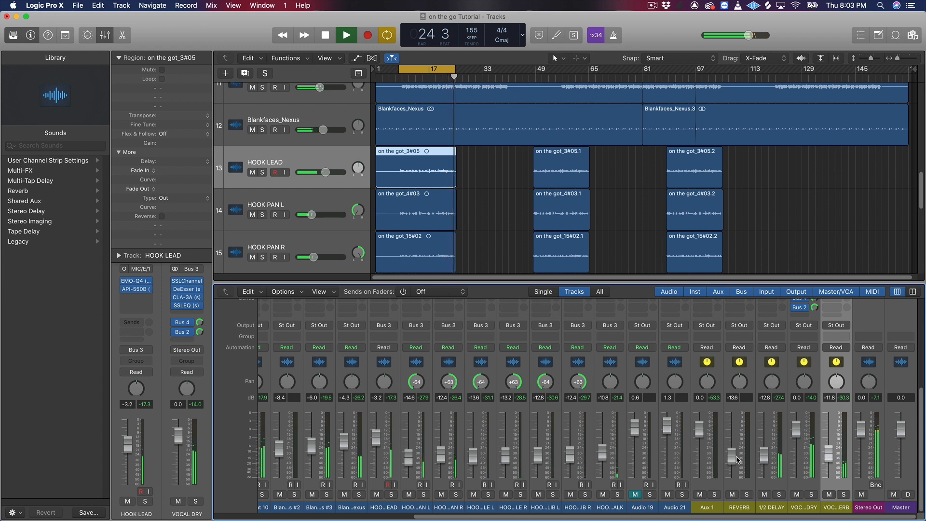
pyautogui.press('space')
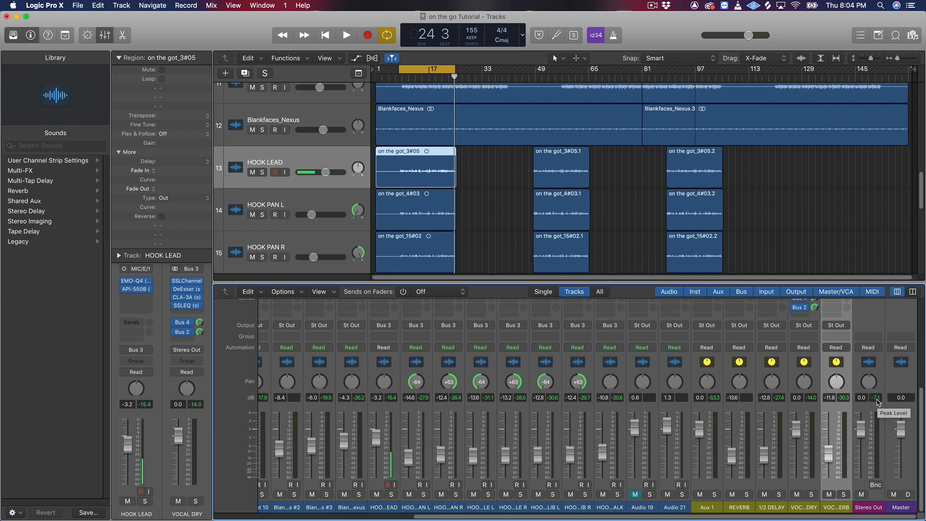
pyautogui.scroll(4, 685, 428)
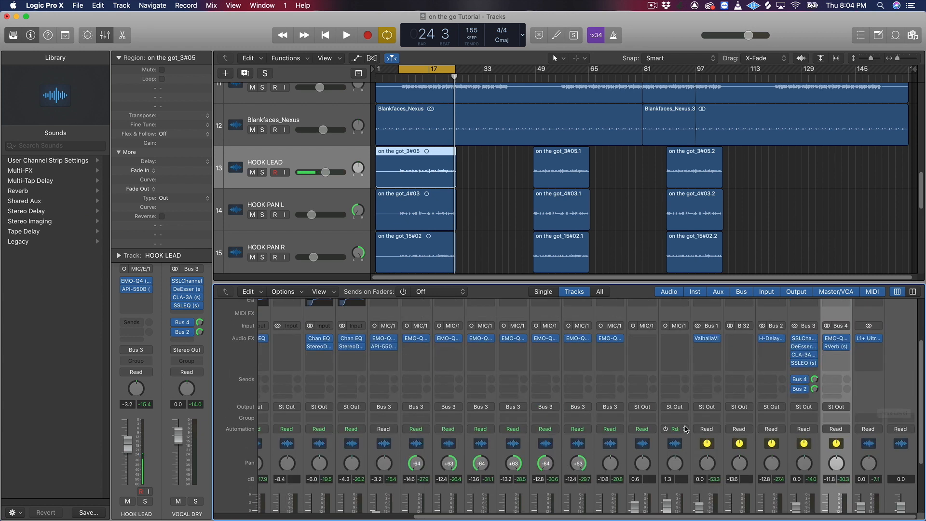